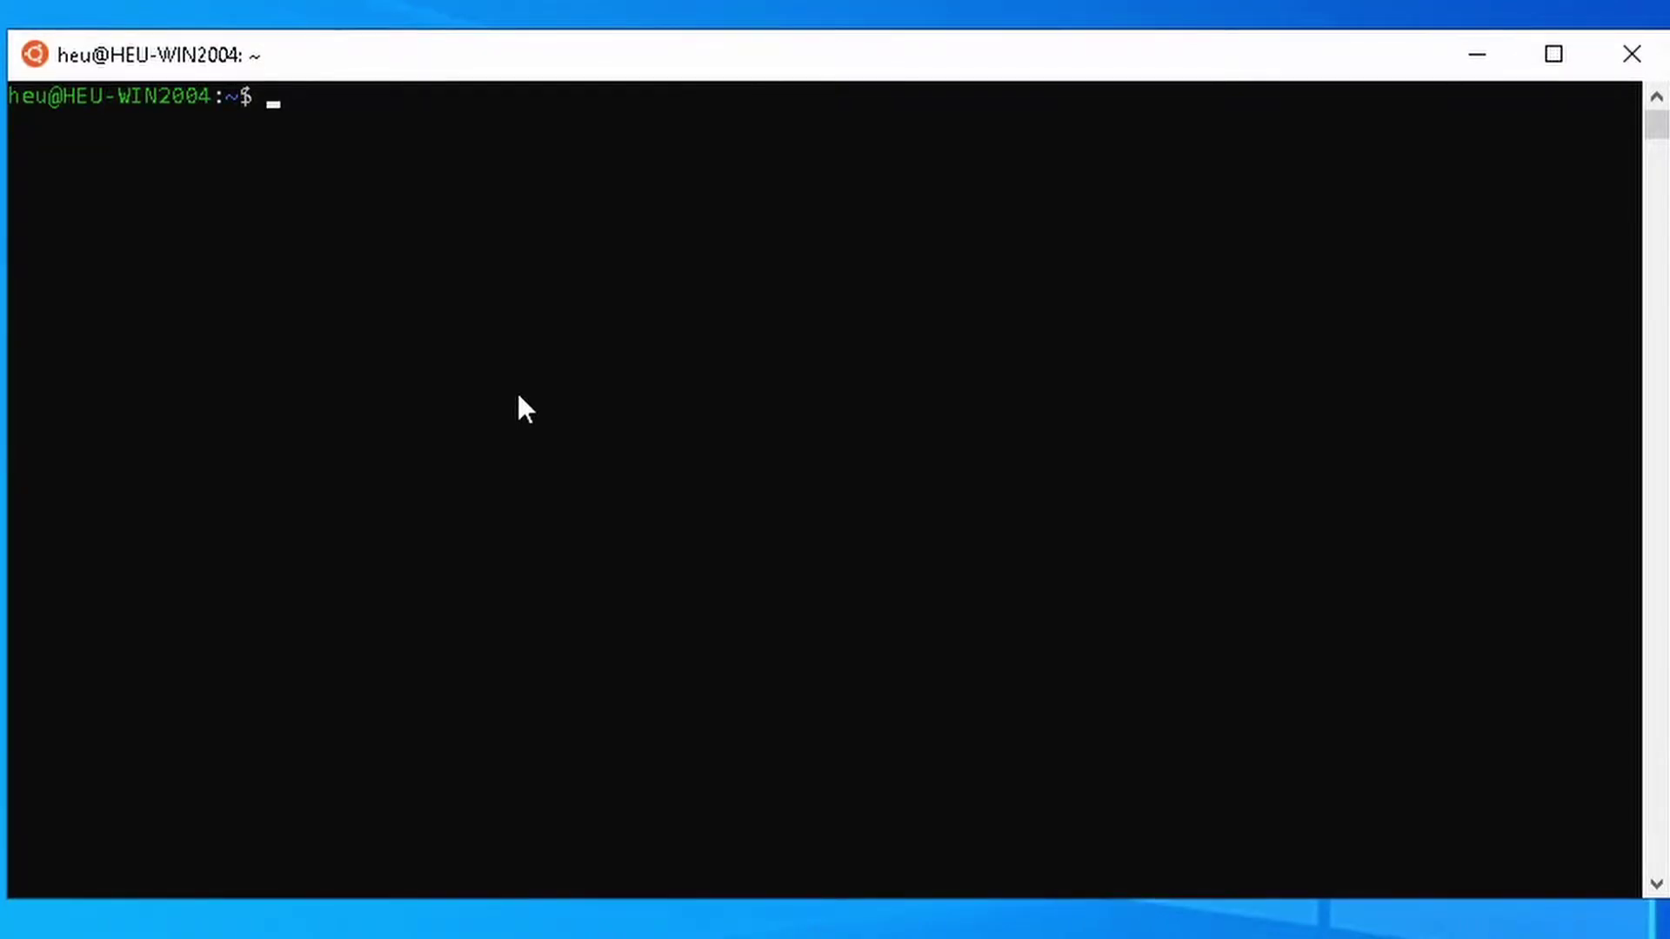
# - Run sudo apt-get update in Ubuntu and enter the sudo password to refresh package lists
pyautogui.write('sud')
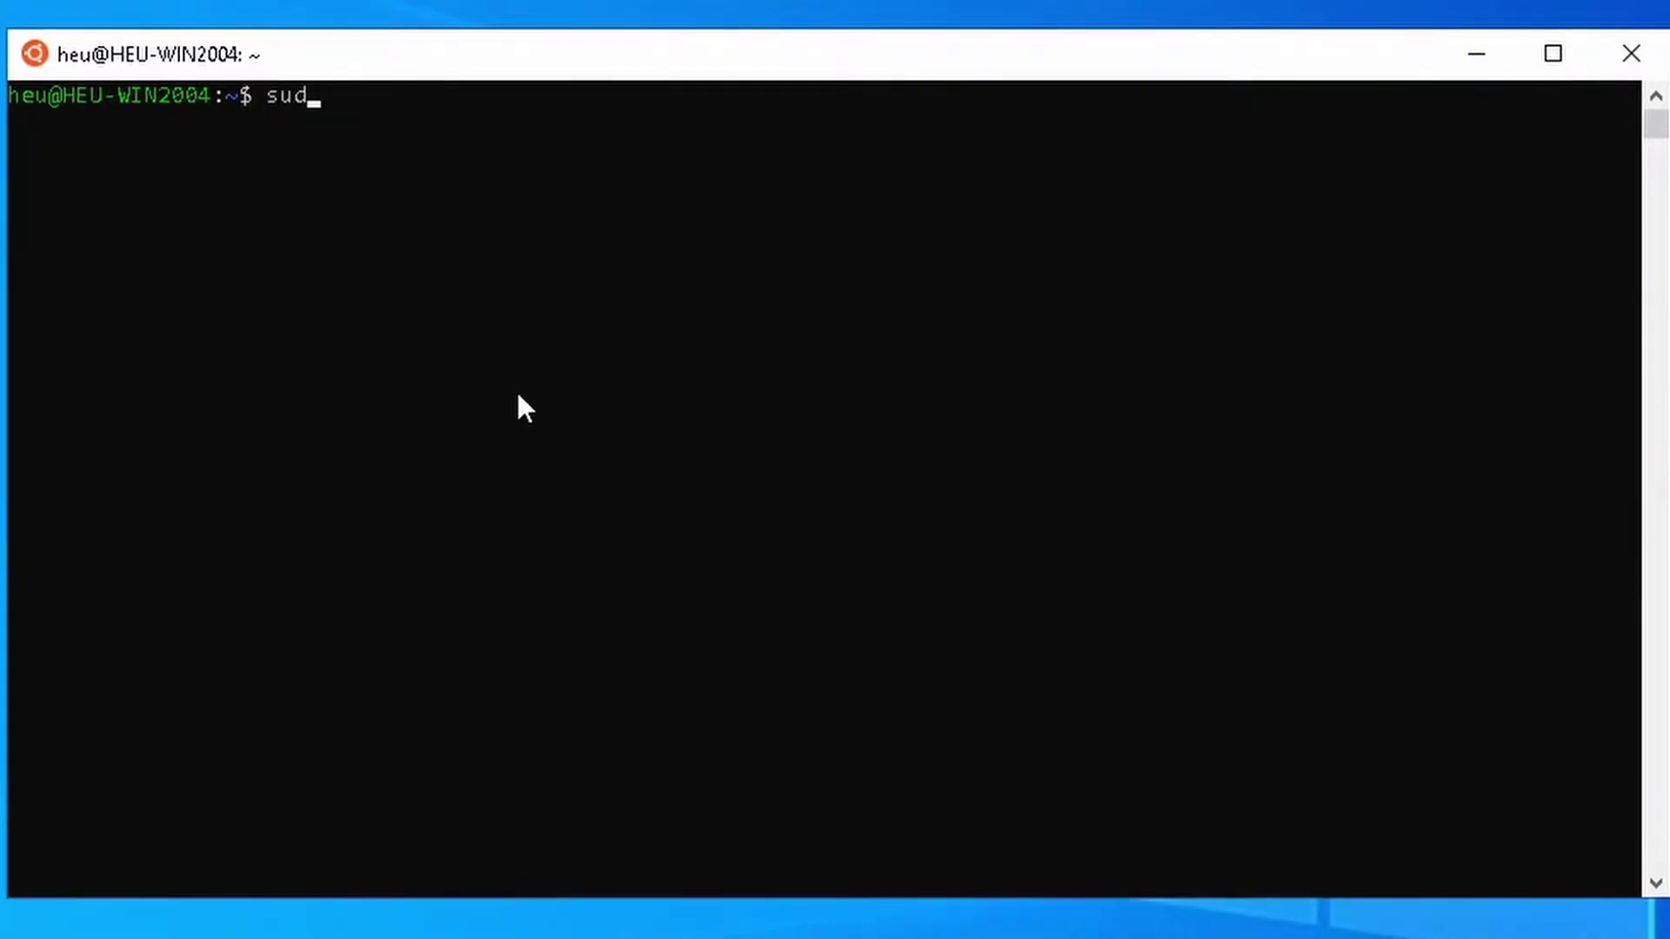
pyautogui.write('o apt-ge')
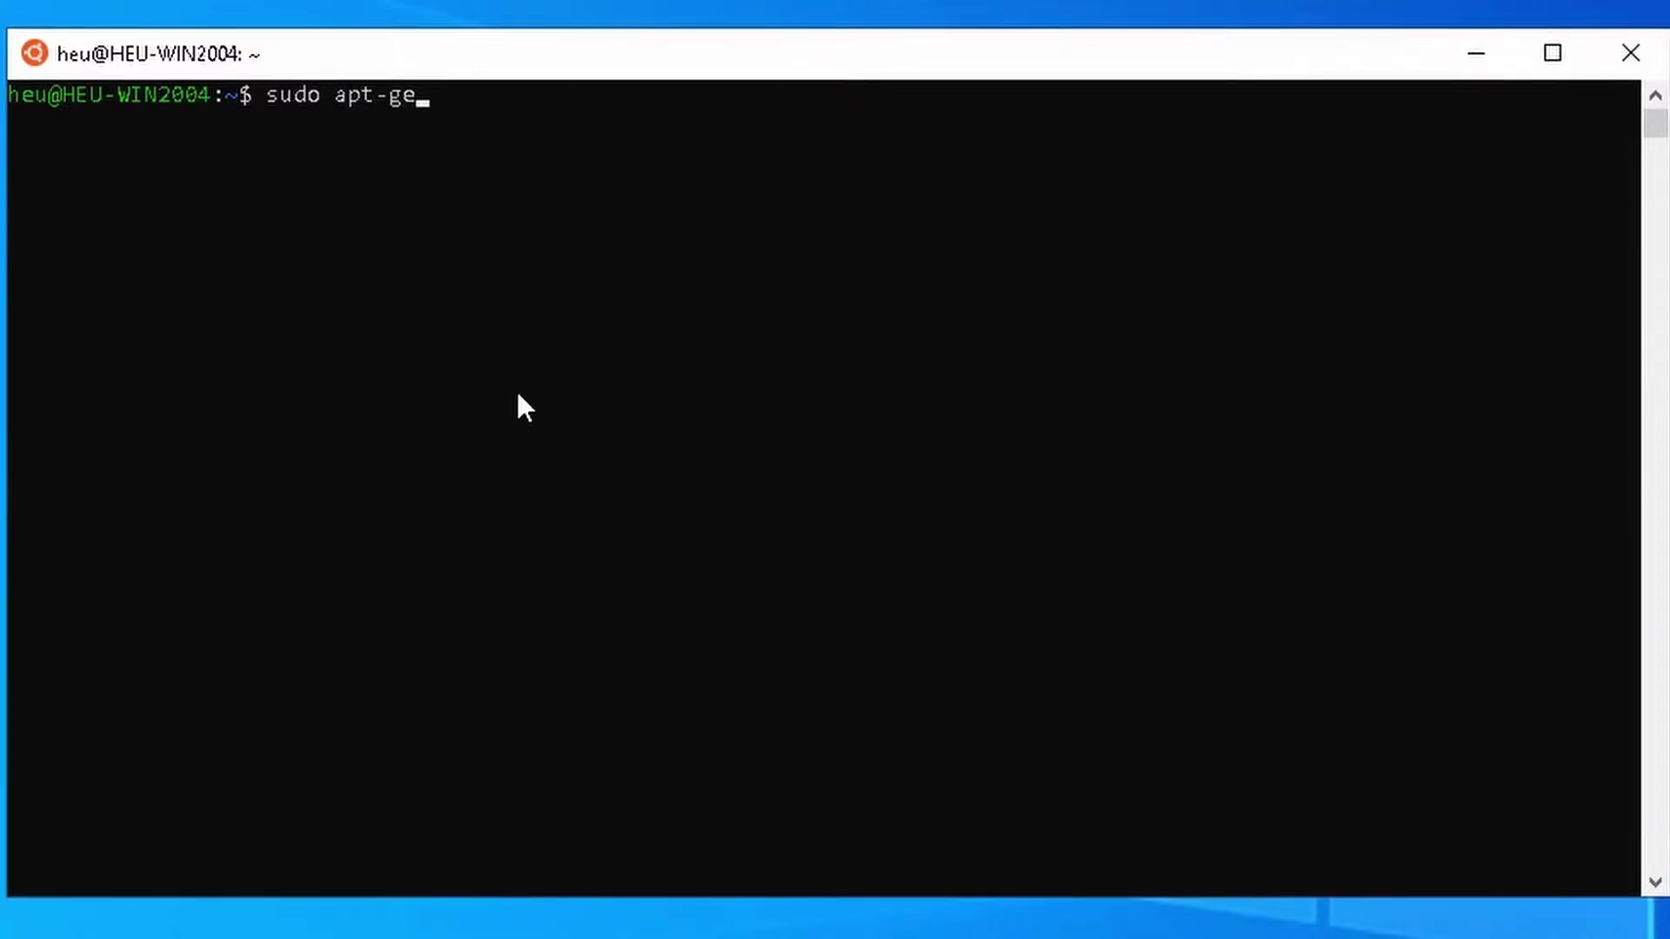
pyautogui.write('t u')
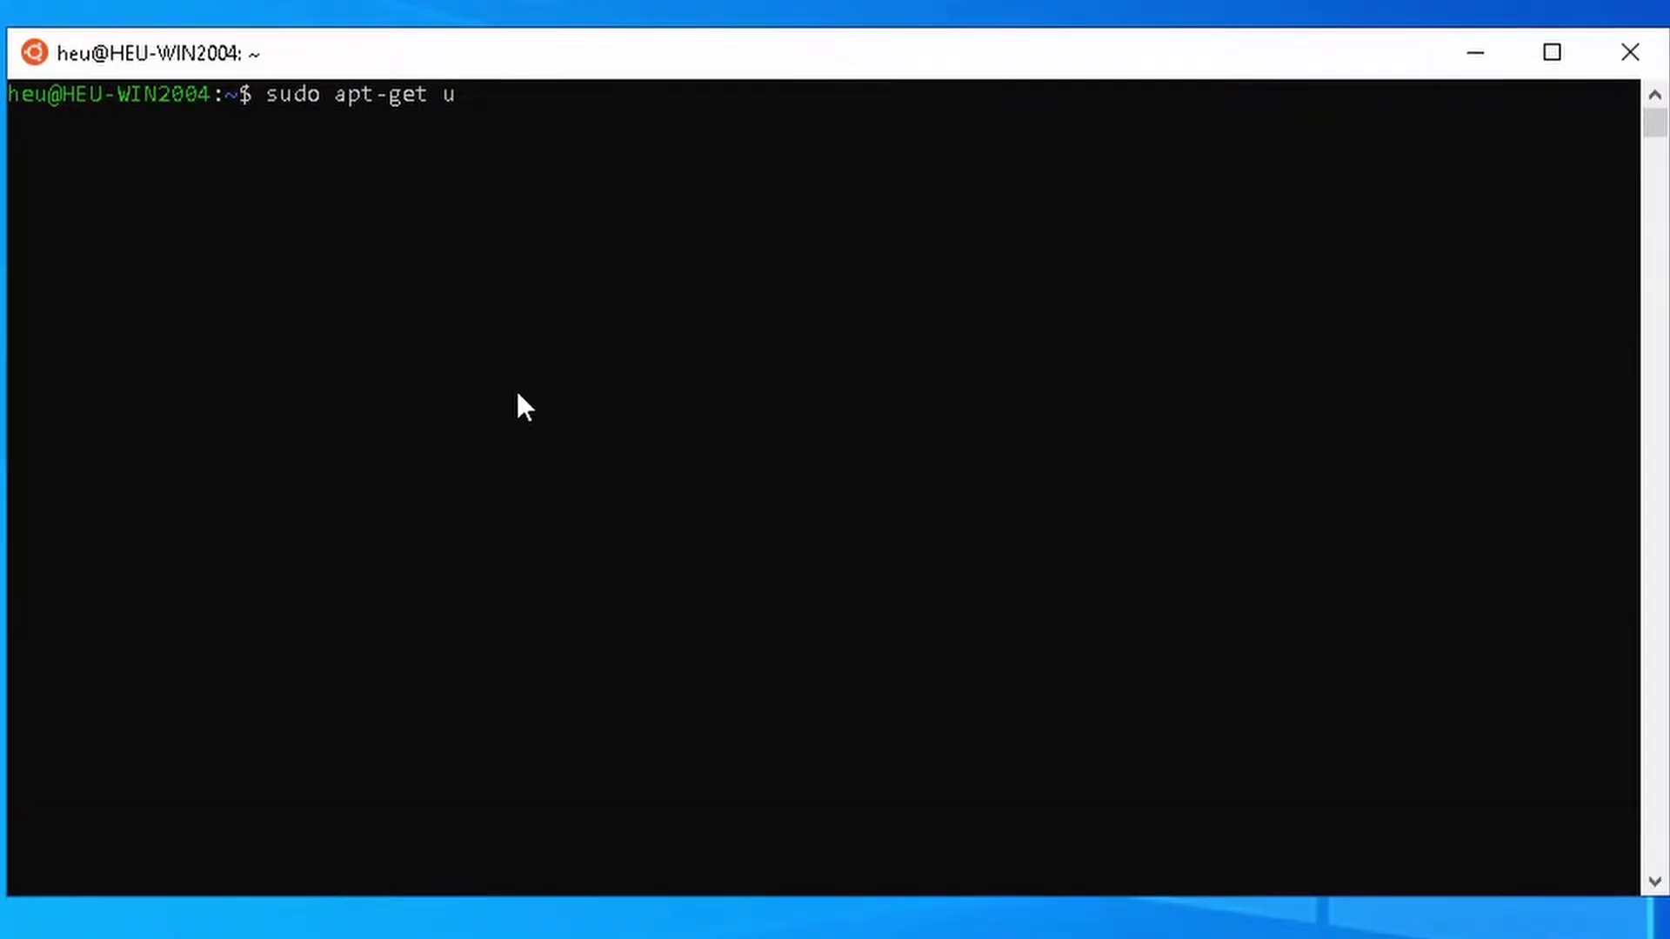
pyautogui.write('pdate')
pyautogui.press('Return')
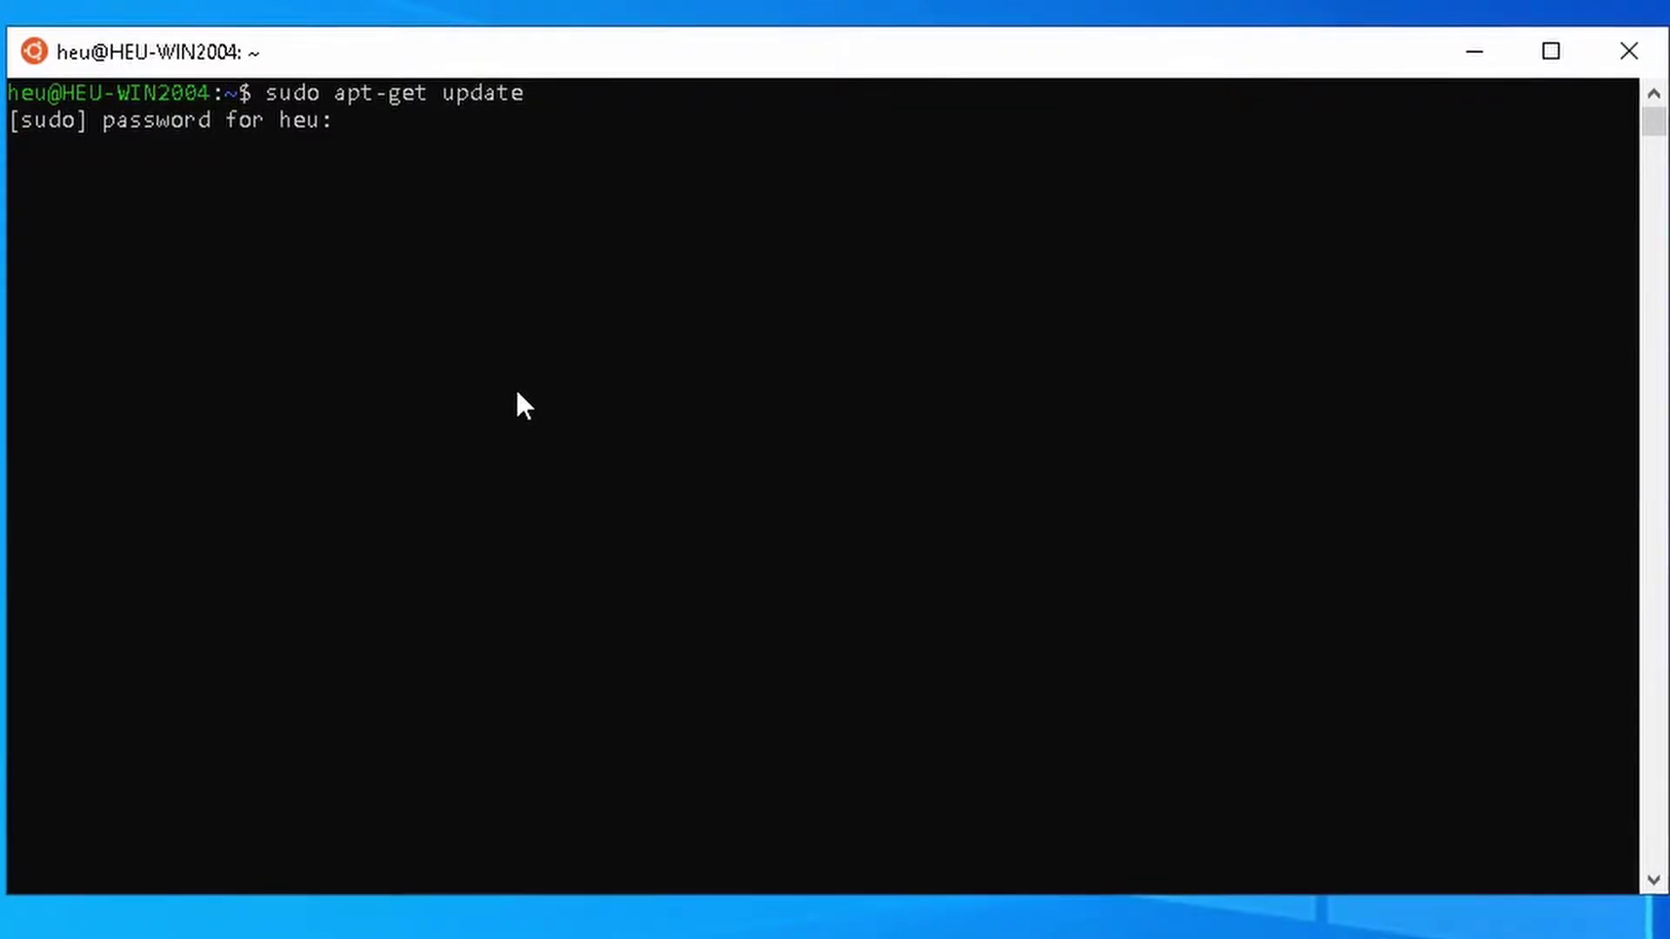
pyautogui.press('Return')
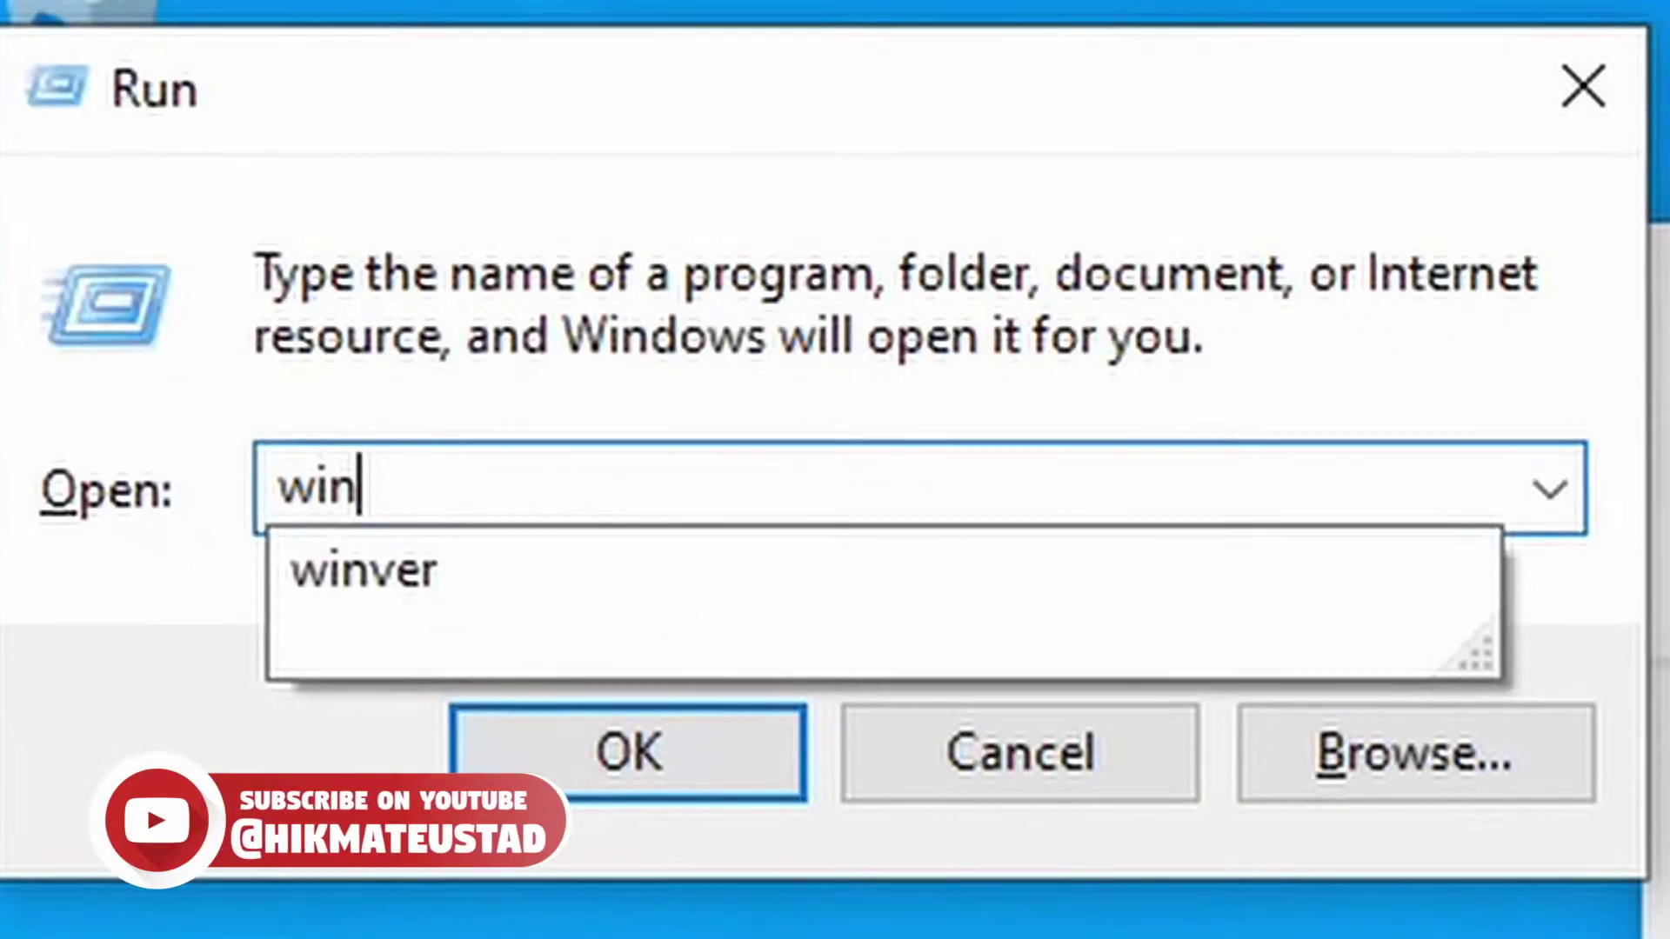
# - Run winver from the Run box to check the Windows version (2004, build 19041.264)
pyautogui.write('ver')
pyautogui.press('Return')
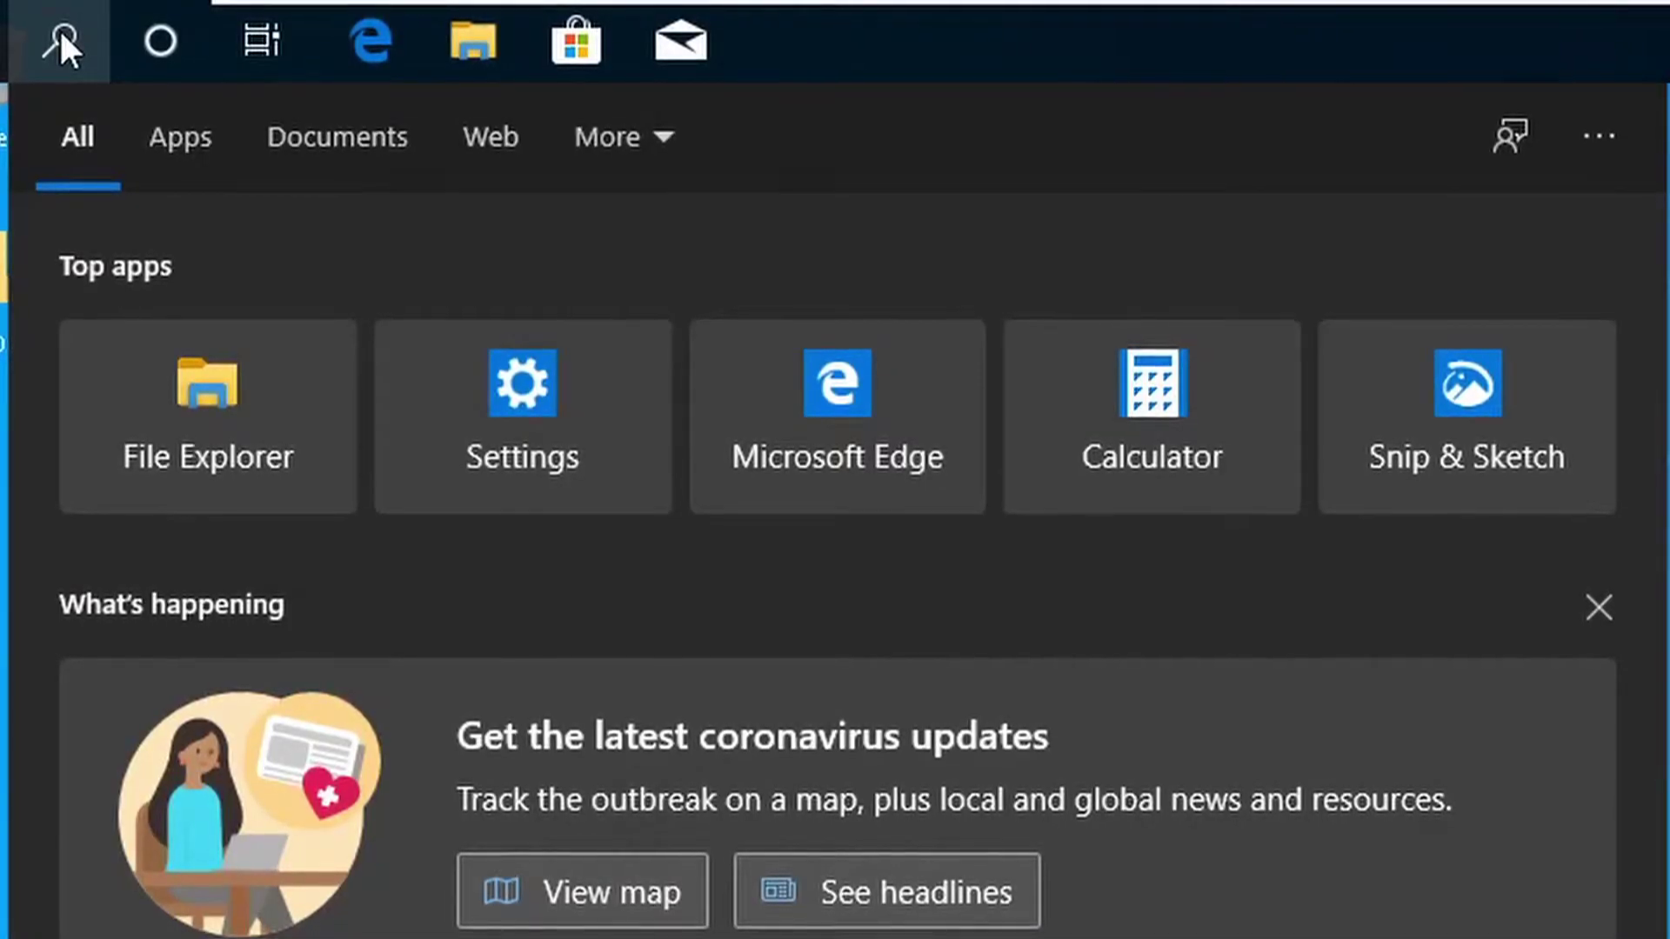
# - Enable Virtual Machine Platform and Windows Subsystem for Linux in Windows Features and apply
pyautogui.write('turn')
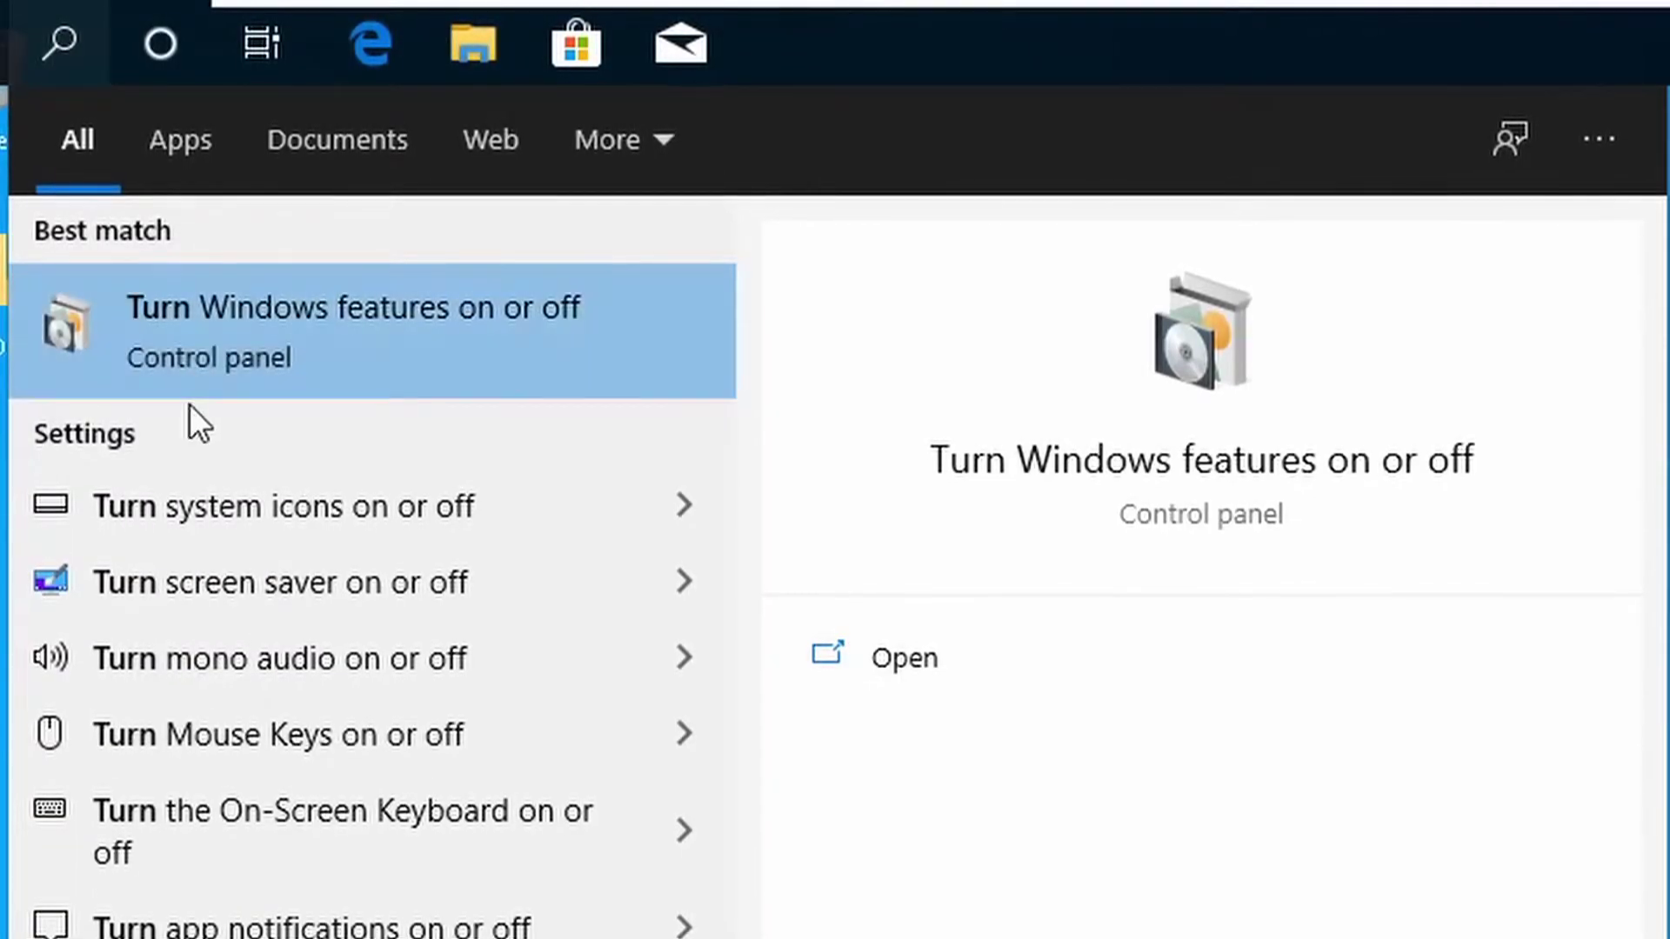
pyautogui.click(186, 361)
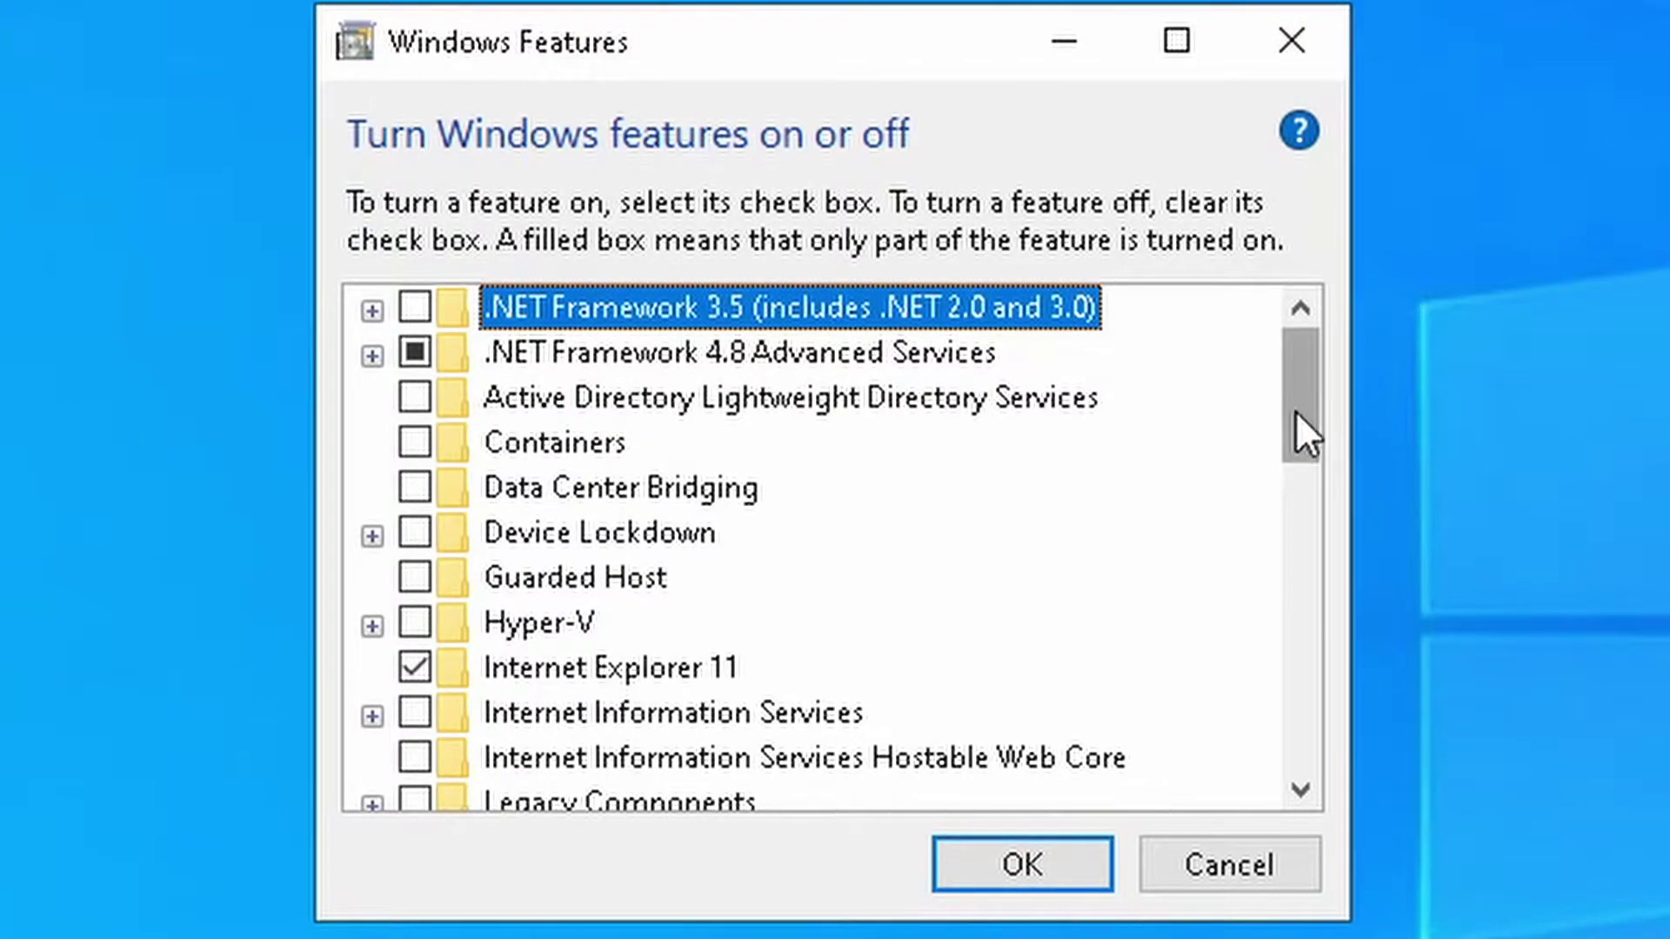
pyautogui.moveTo(1296, 410); pyautogui.dragTo(1319, 729)
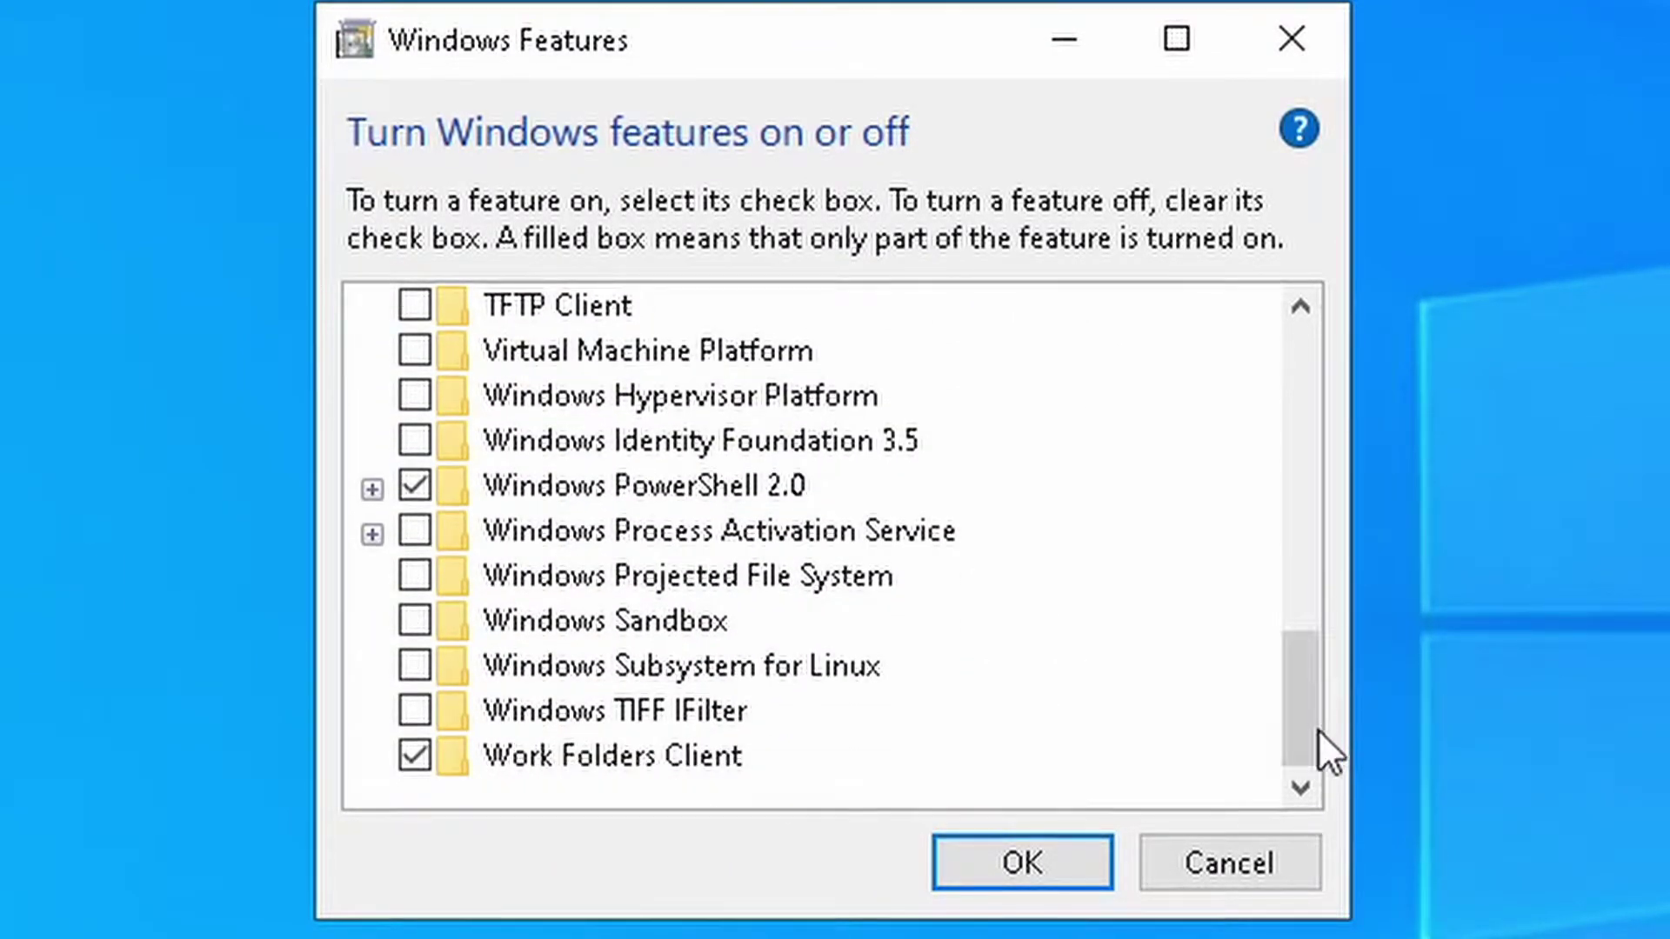
pyautogui.click(412, 351)
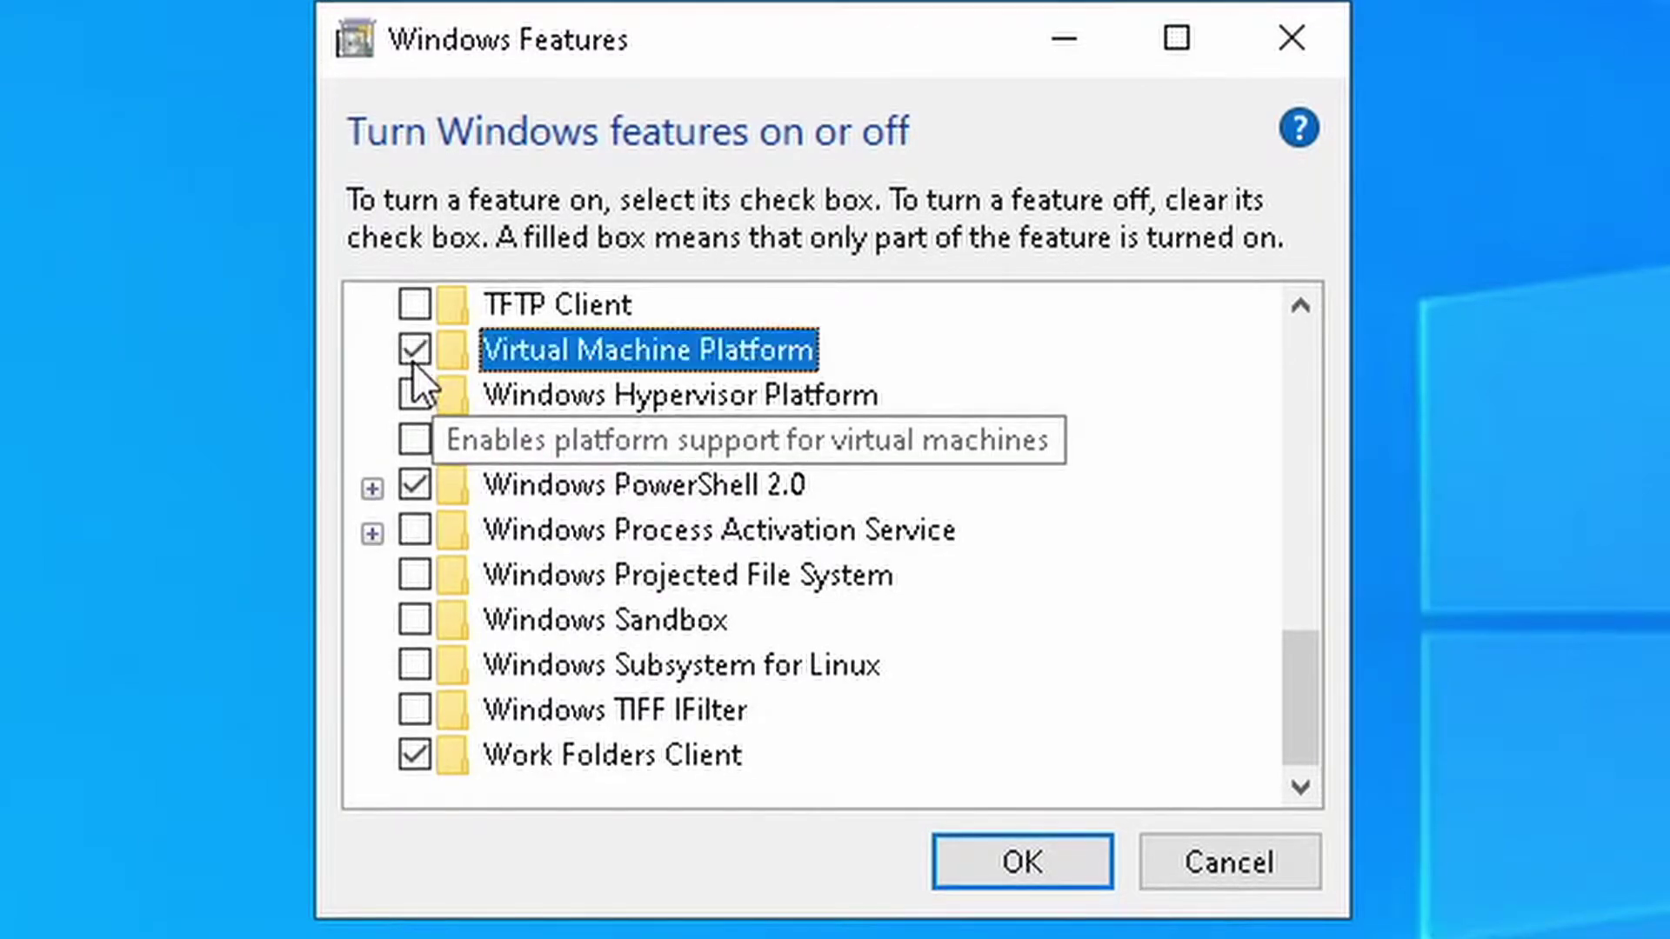
pyautogui.click(409, 664)
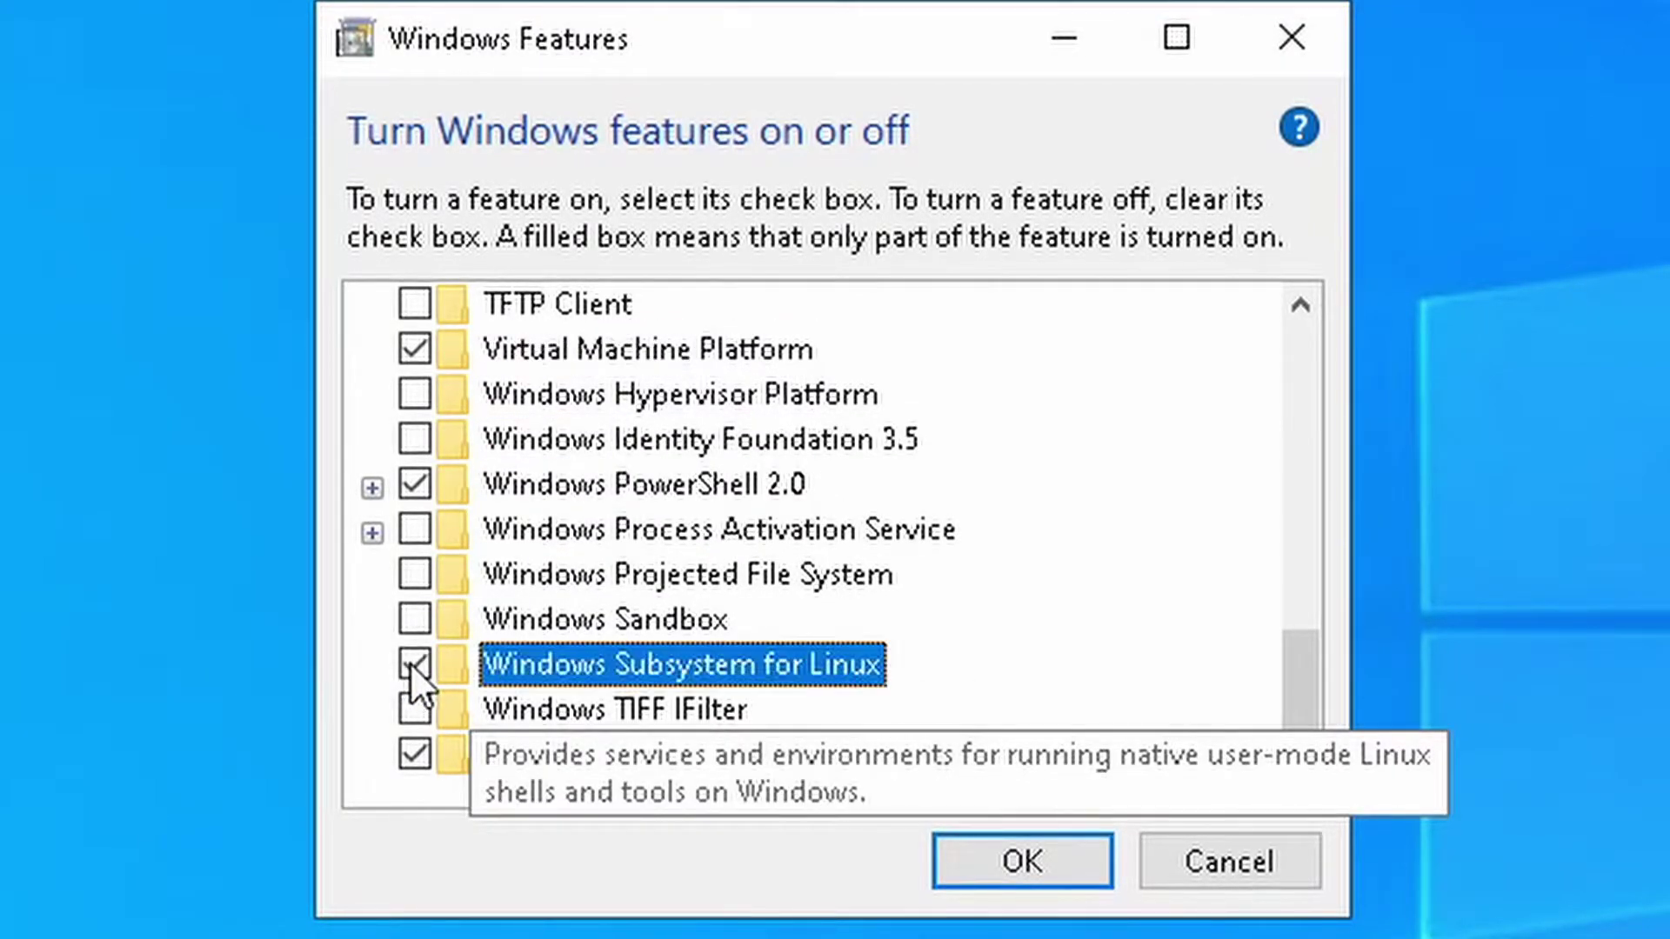
pyautogui.click(981, 866)
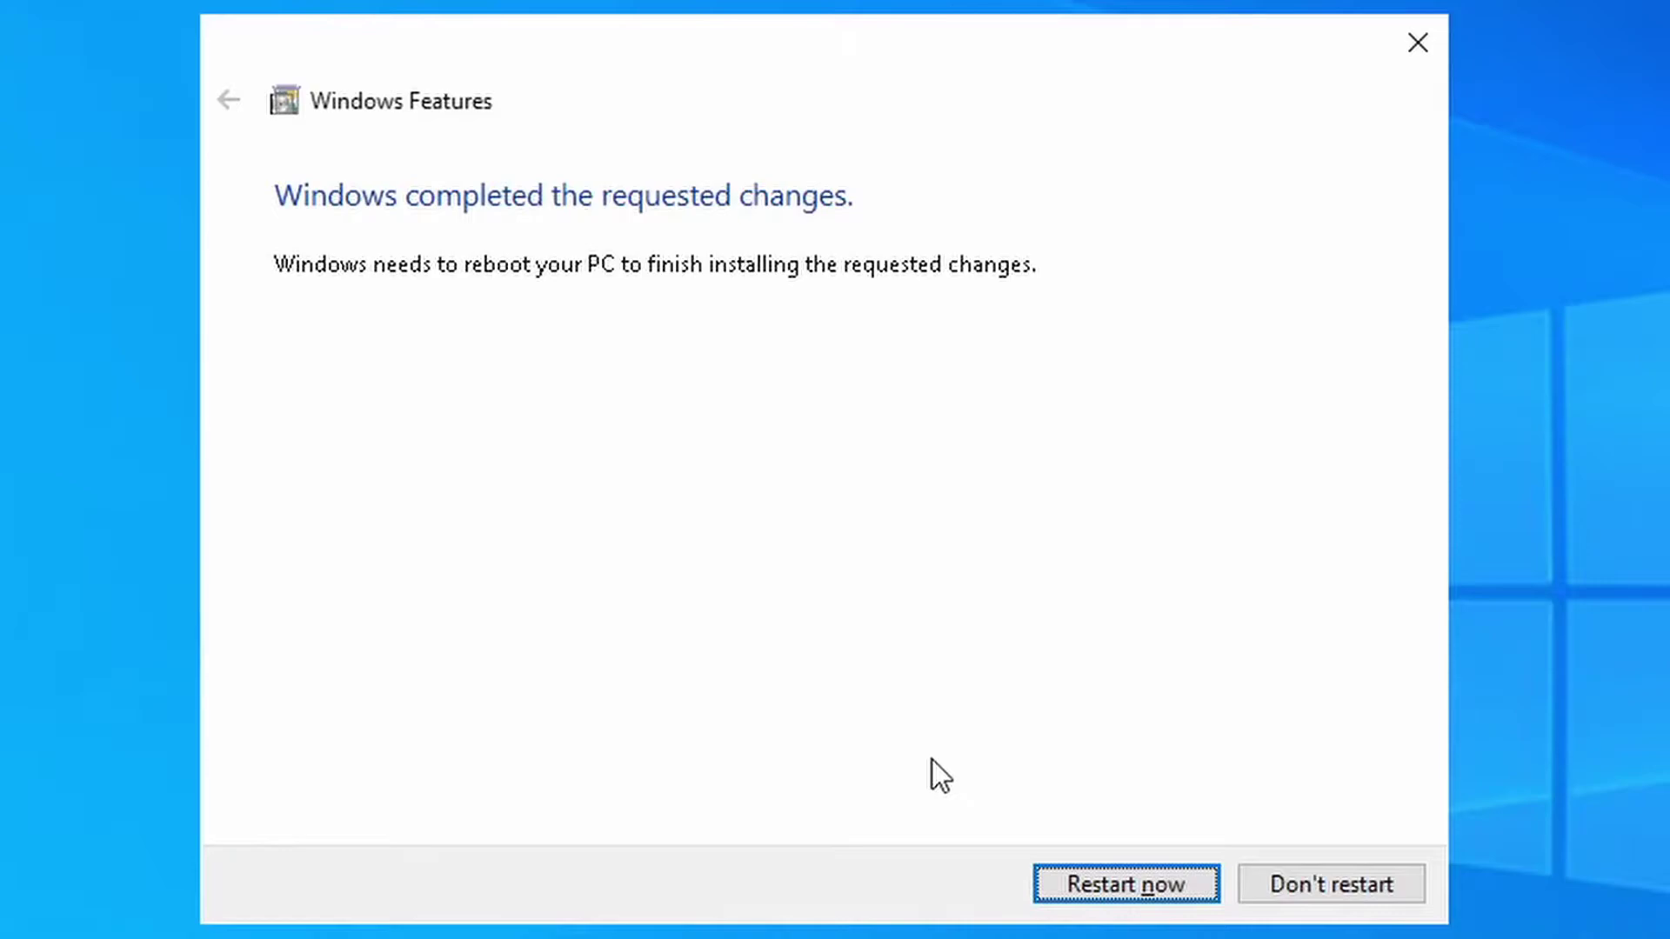
# - Restart the PC and sign back in with the account password
pyautogui.click(1069, 880)
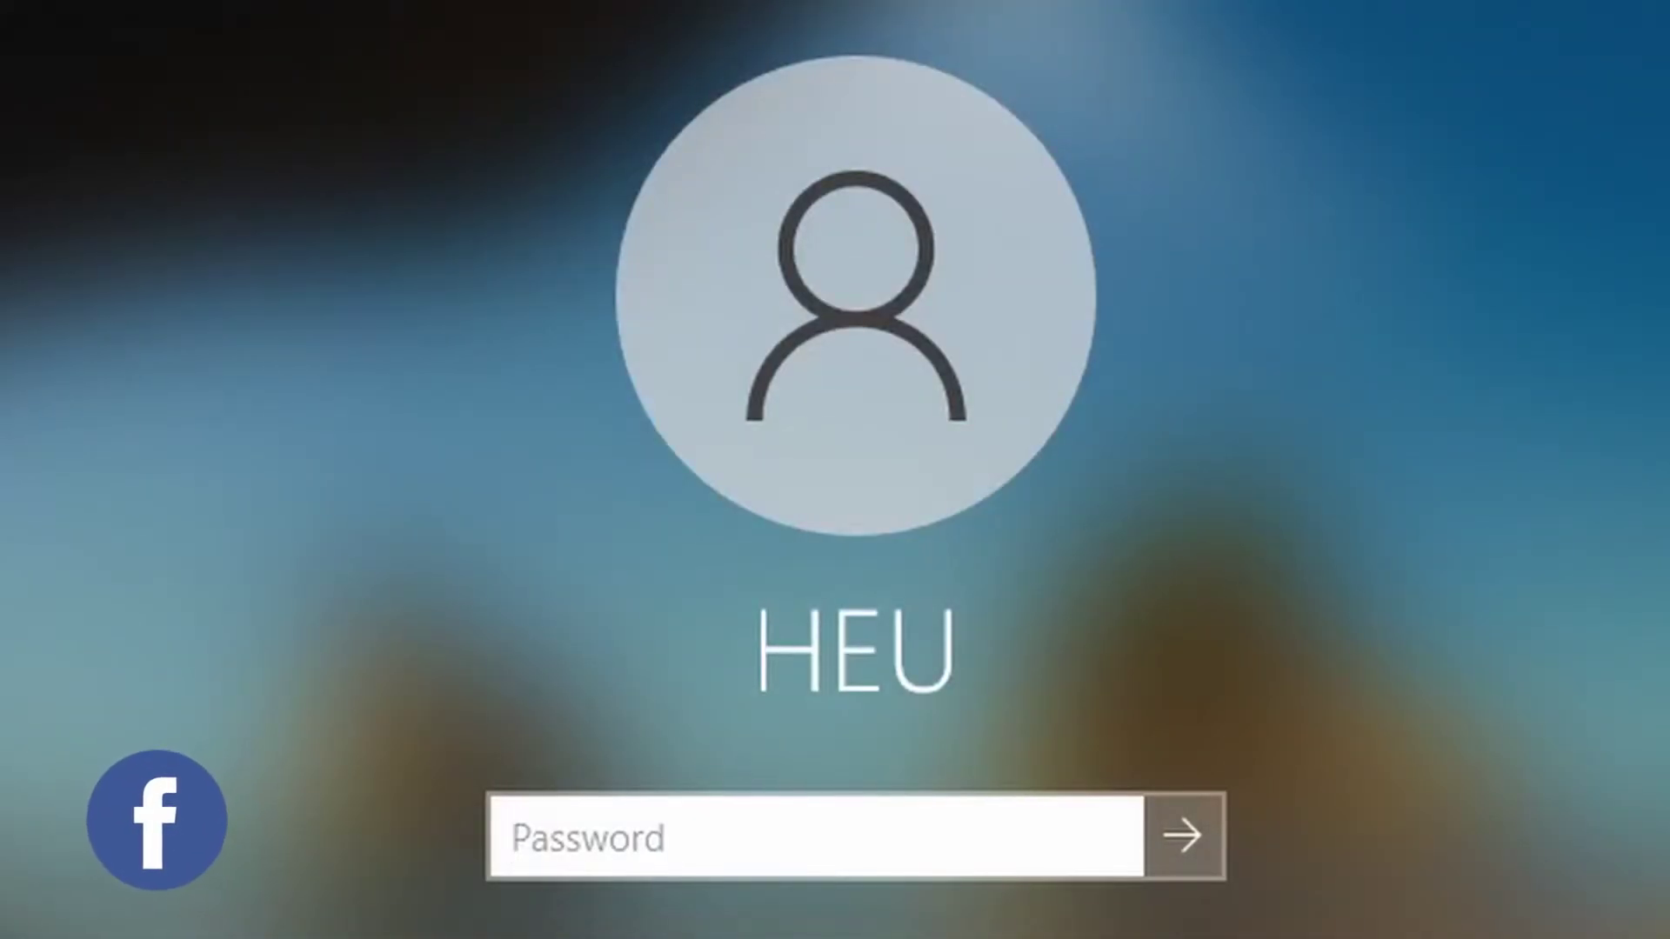
pyautogui.write('•••••')
pyautogui.press('Return')
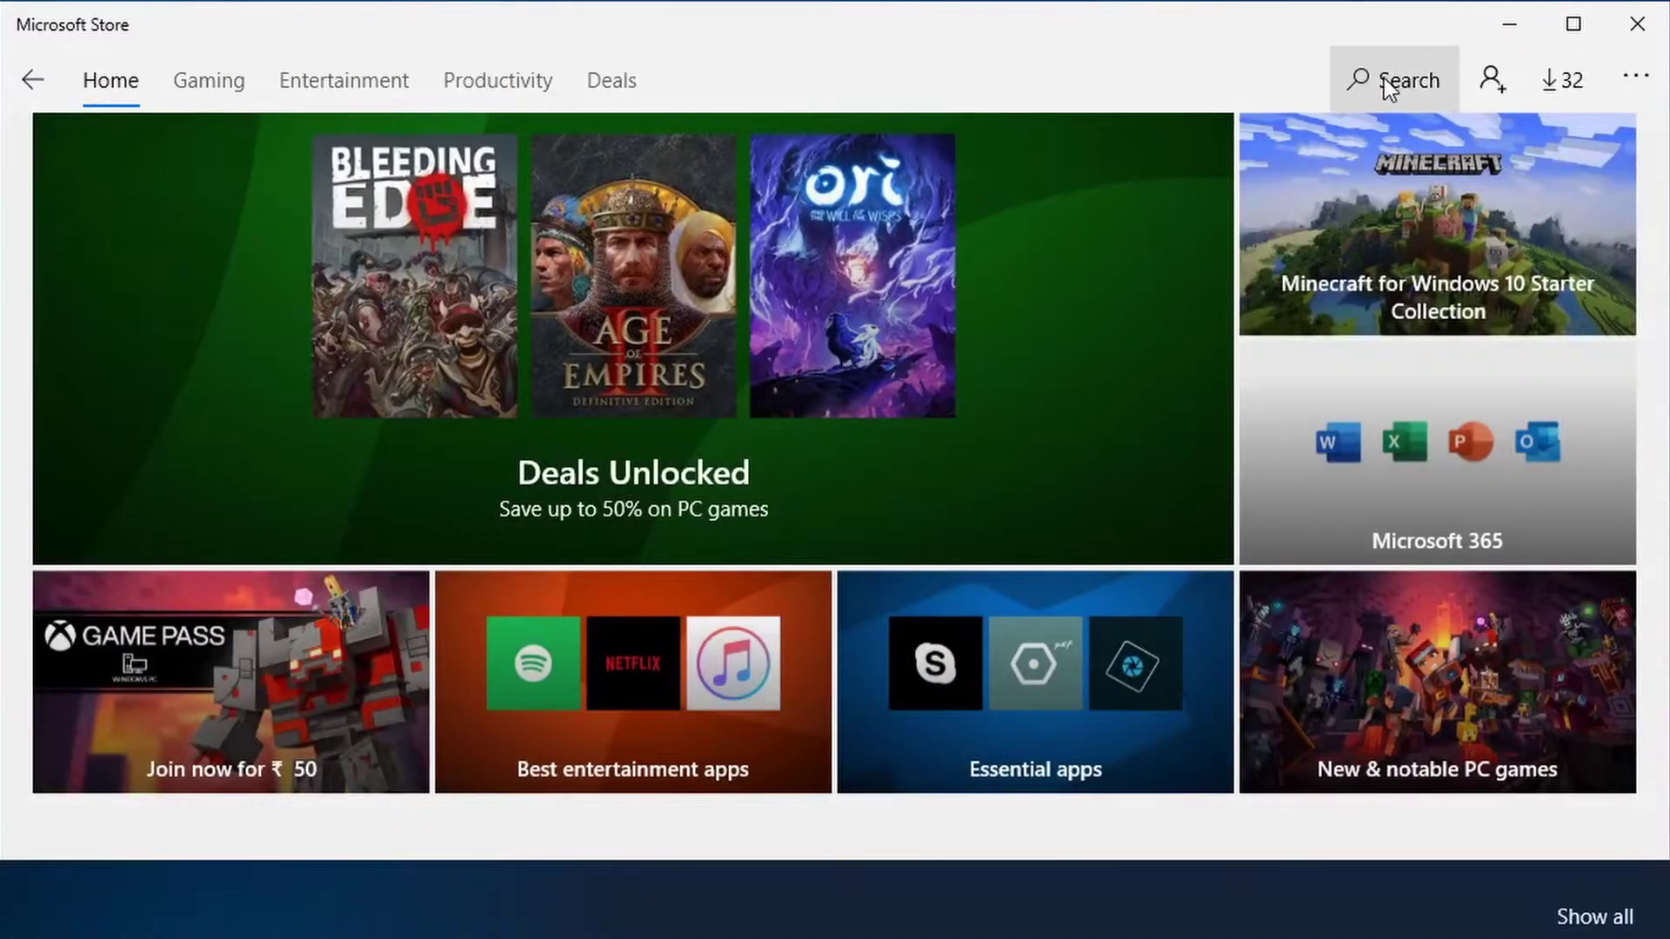
# - Search the Store and open the Fedora Remix for WSL page
pyautogui.click(1385, 78)
pyautogui.write('ubuntu')
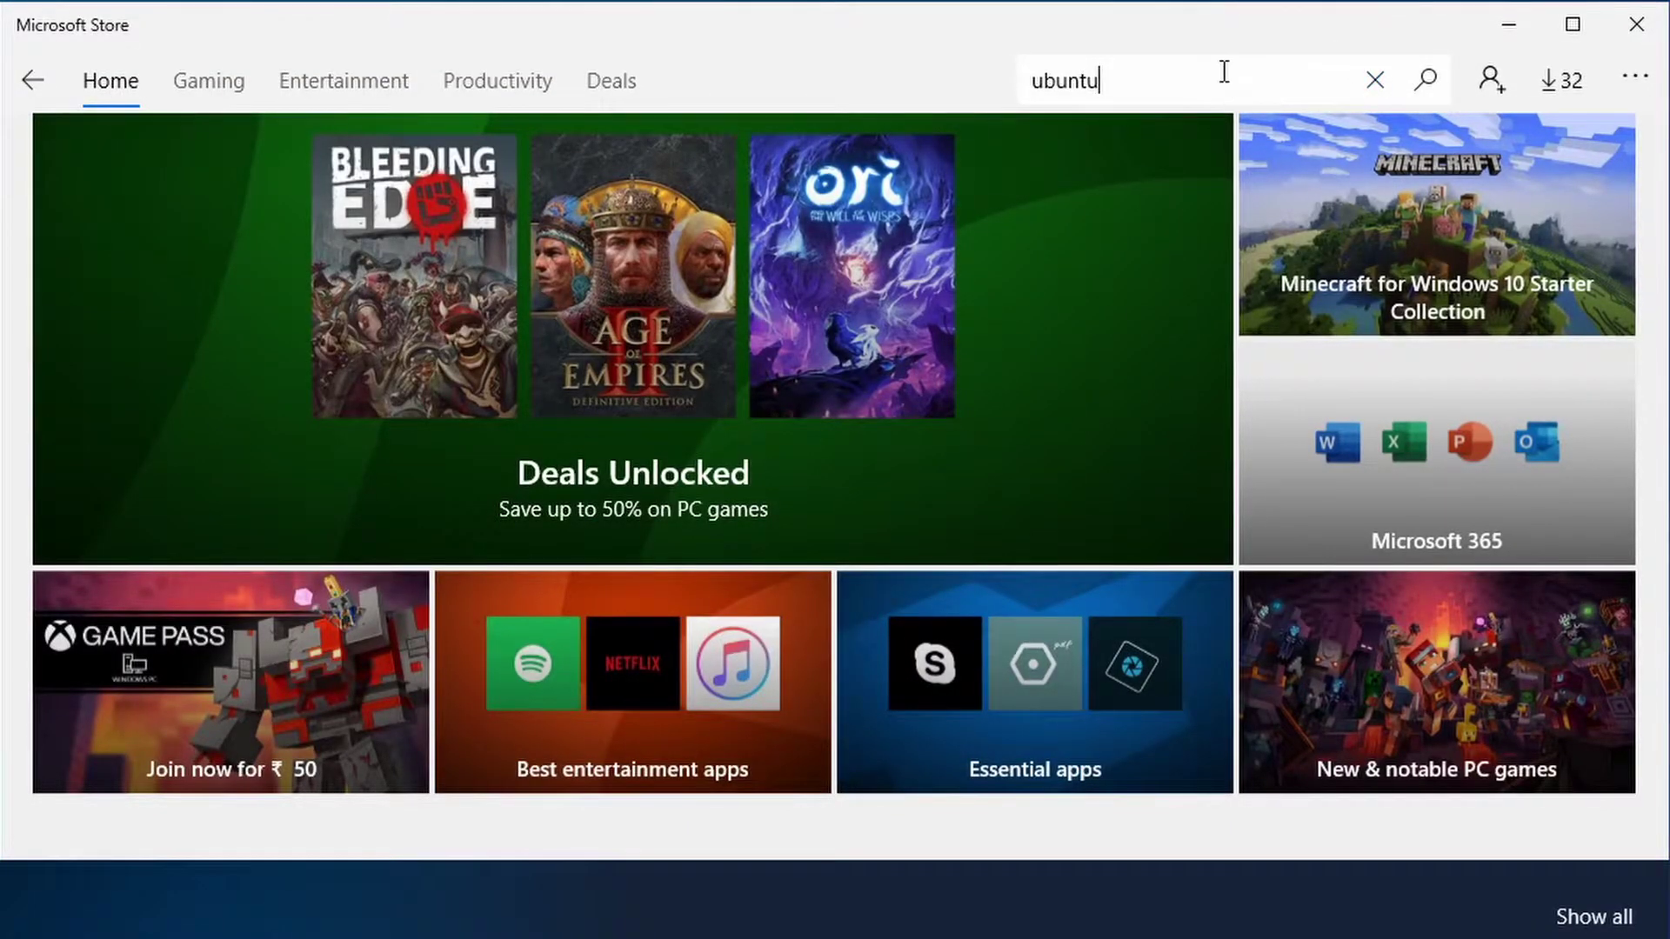
pyautogui.press('BackSpace')
pyautogui.press('BackSpace')
pyautogui.press('BackSpace')
pyautogui.press('BackSpace')
pyautogui.press('BackSpace')
pyautogui.press('BackSpace')
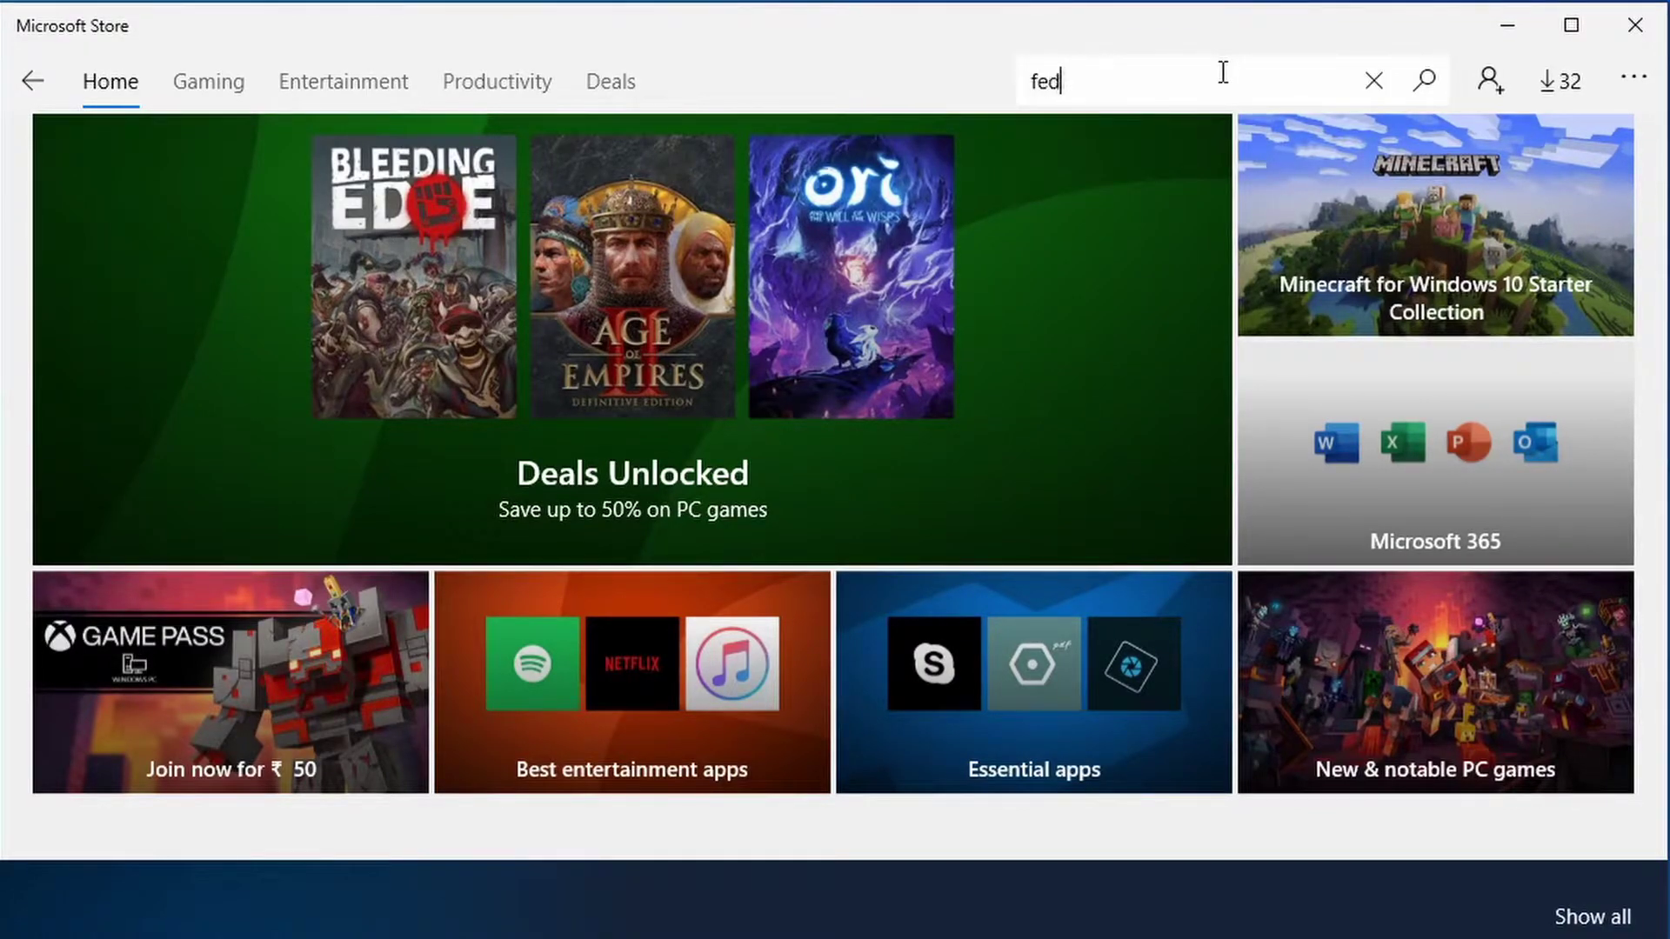
pyautogui.write('ora')
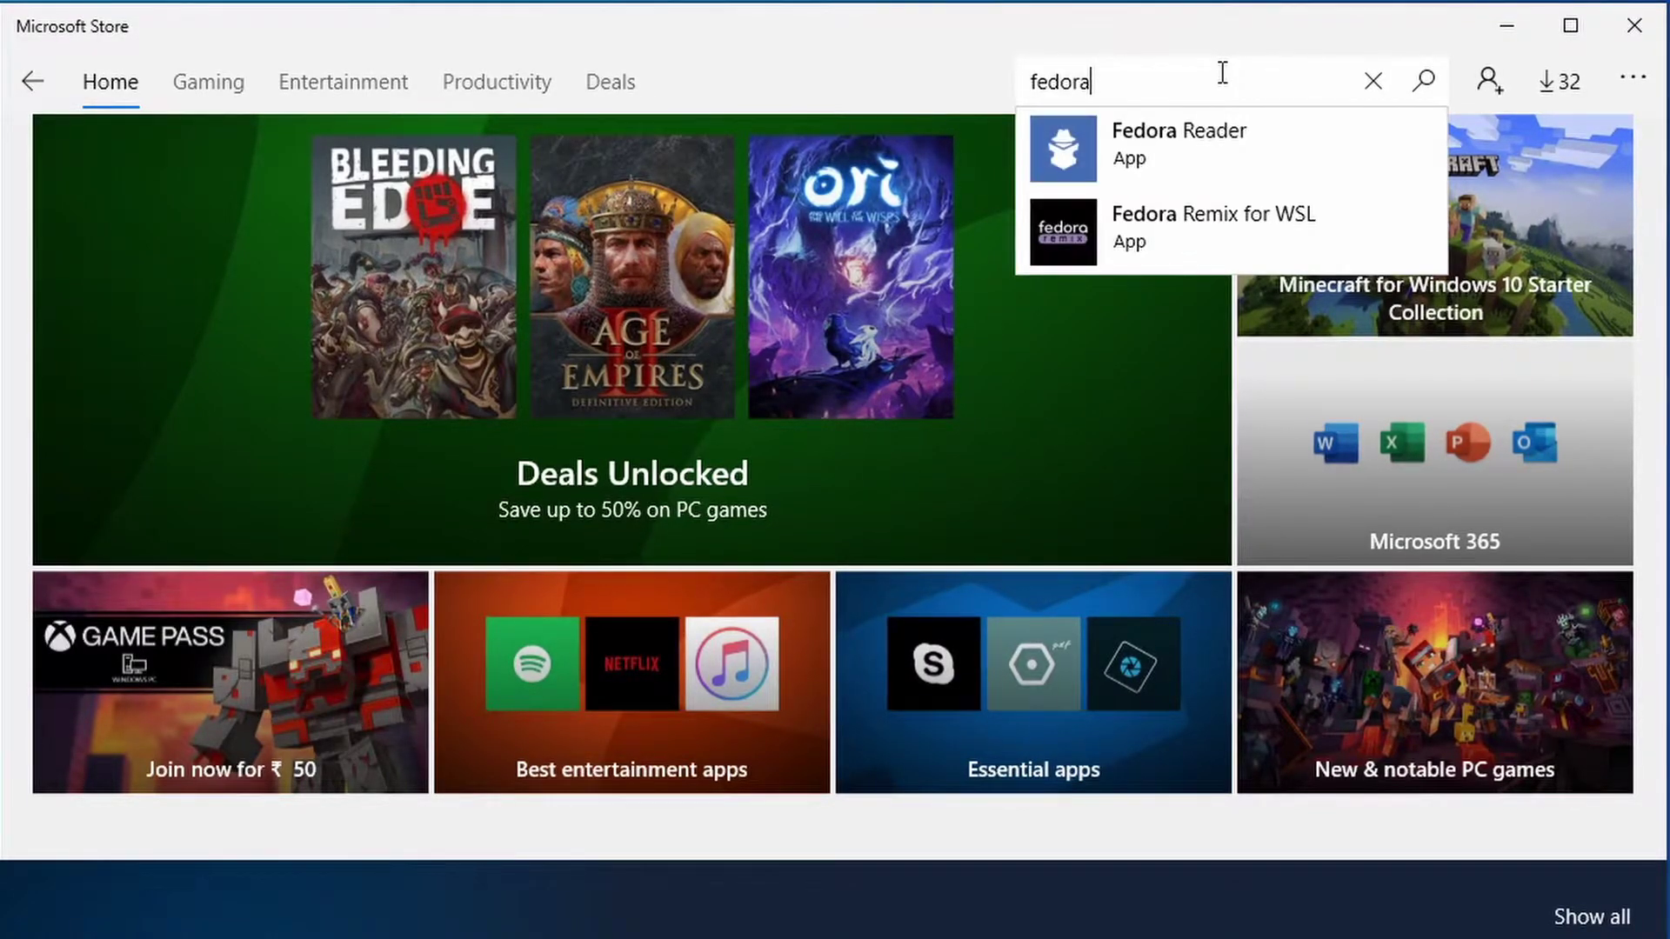
pyautogui.press('Down')
pyautogui.press('Down')
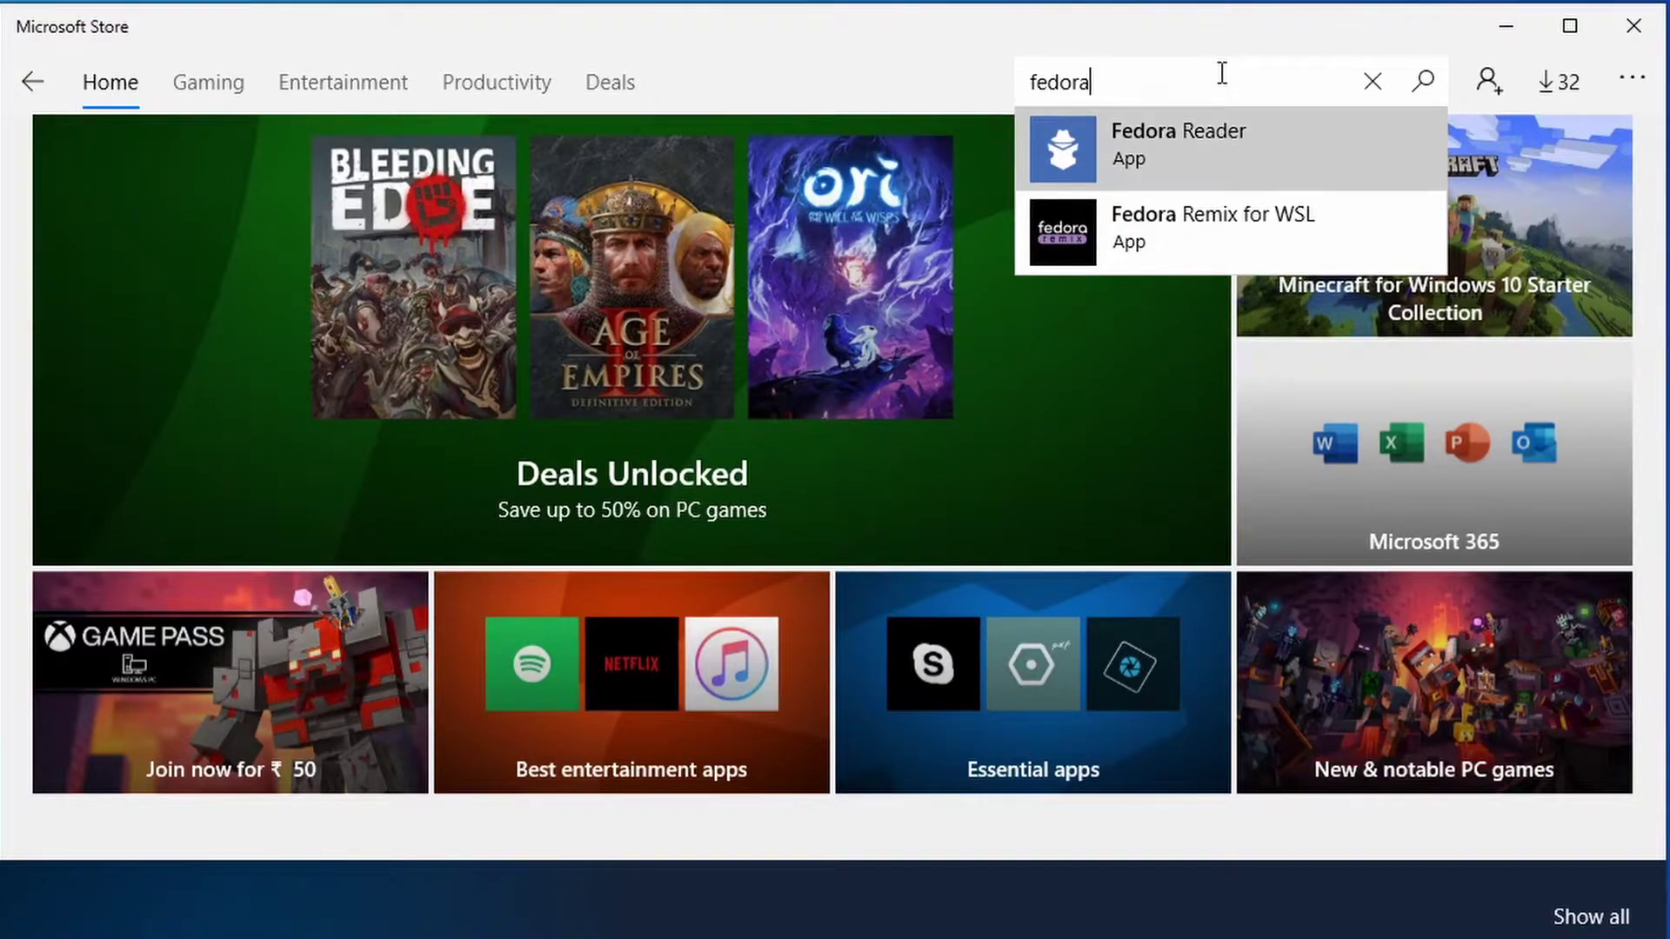
pyautogui.press('Return')
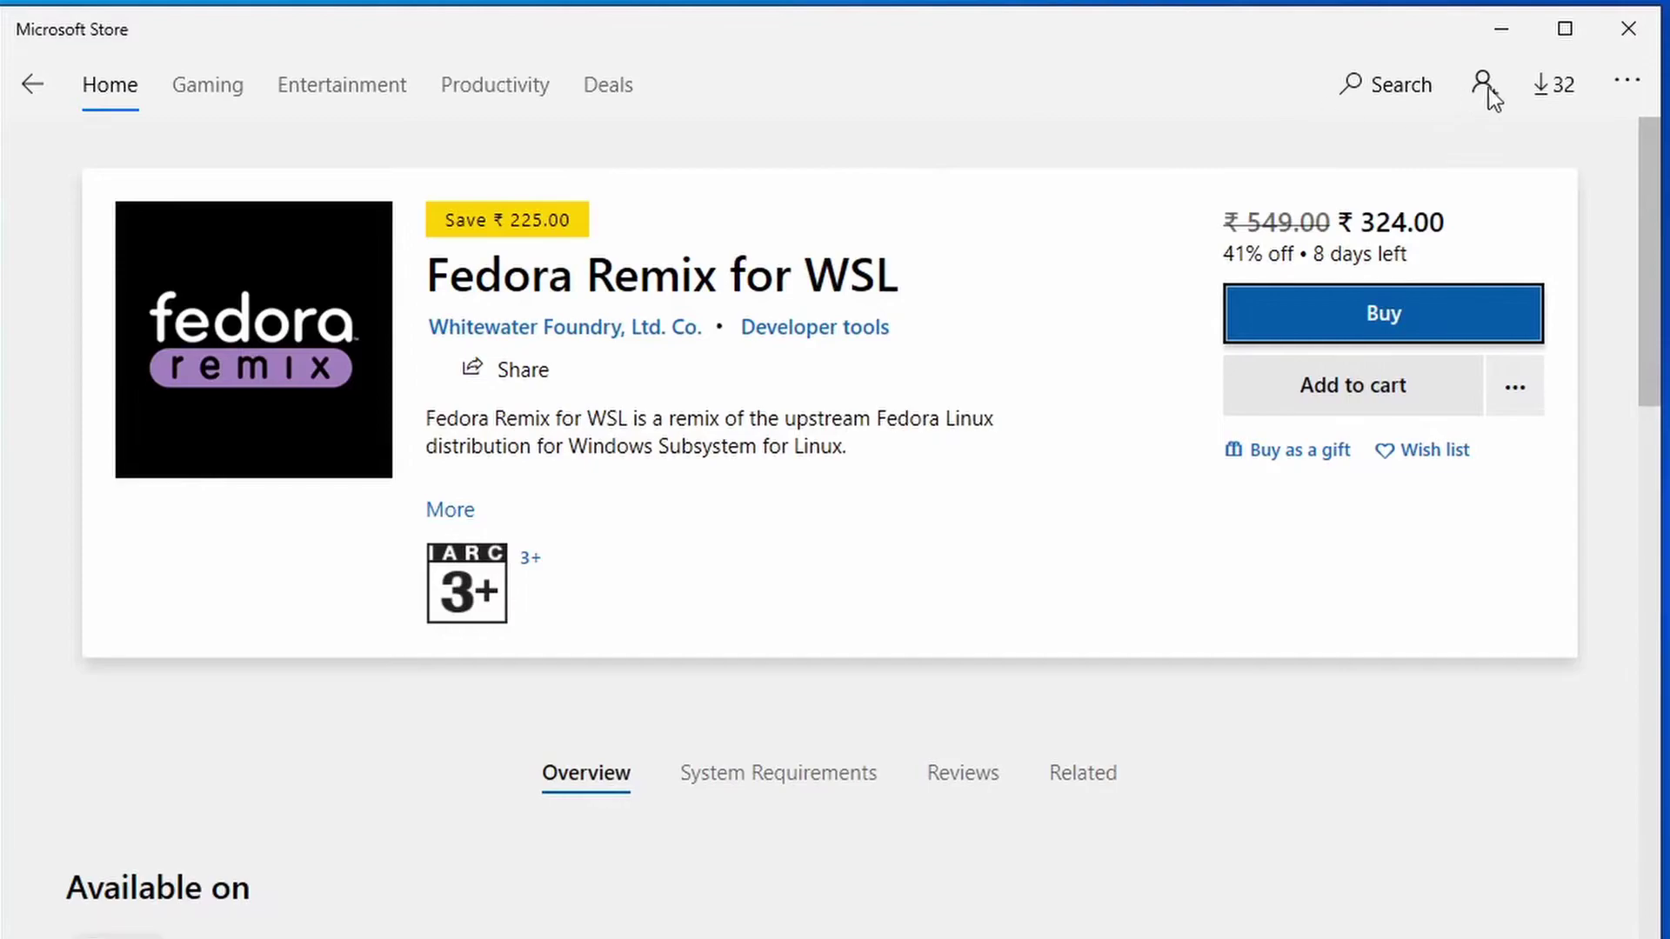
# - Search for opensuse and open the openSUSE-Leap-15-1 page
pyautogui.click(1406, 92)
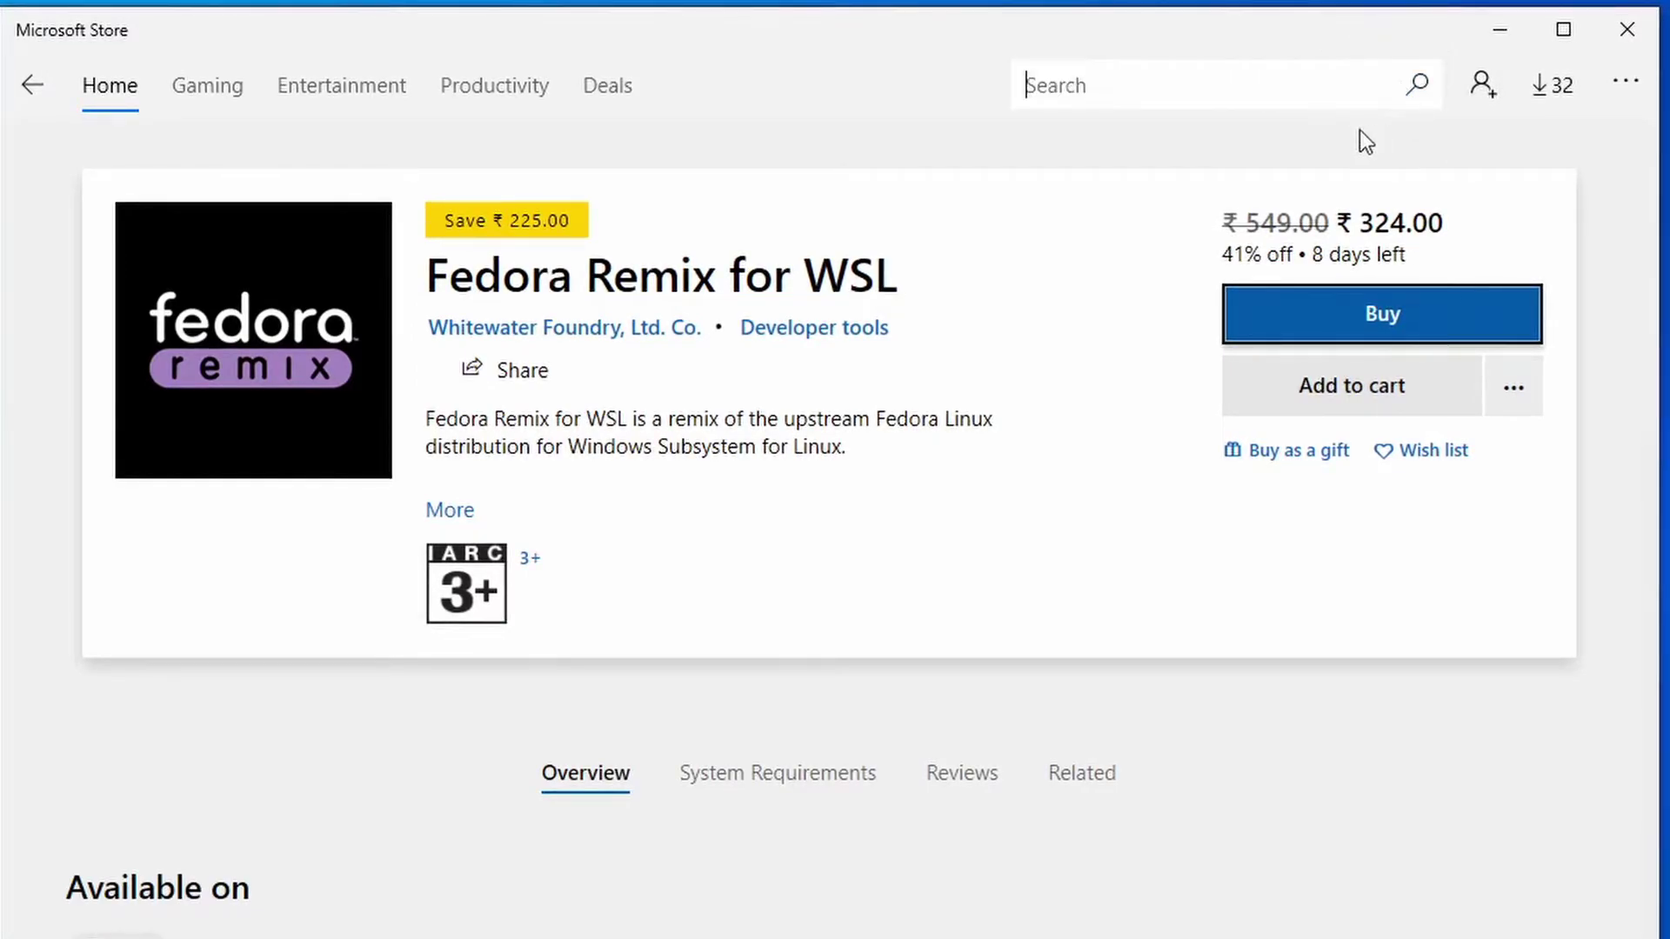
pyautogui.write('o')
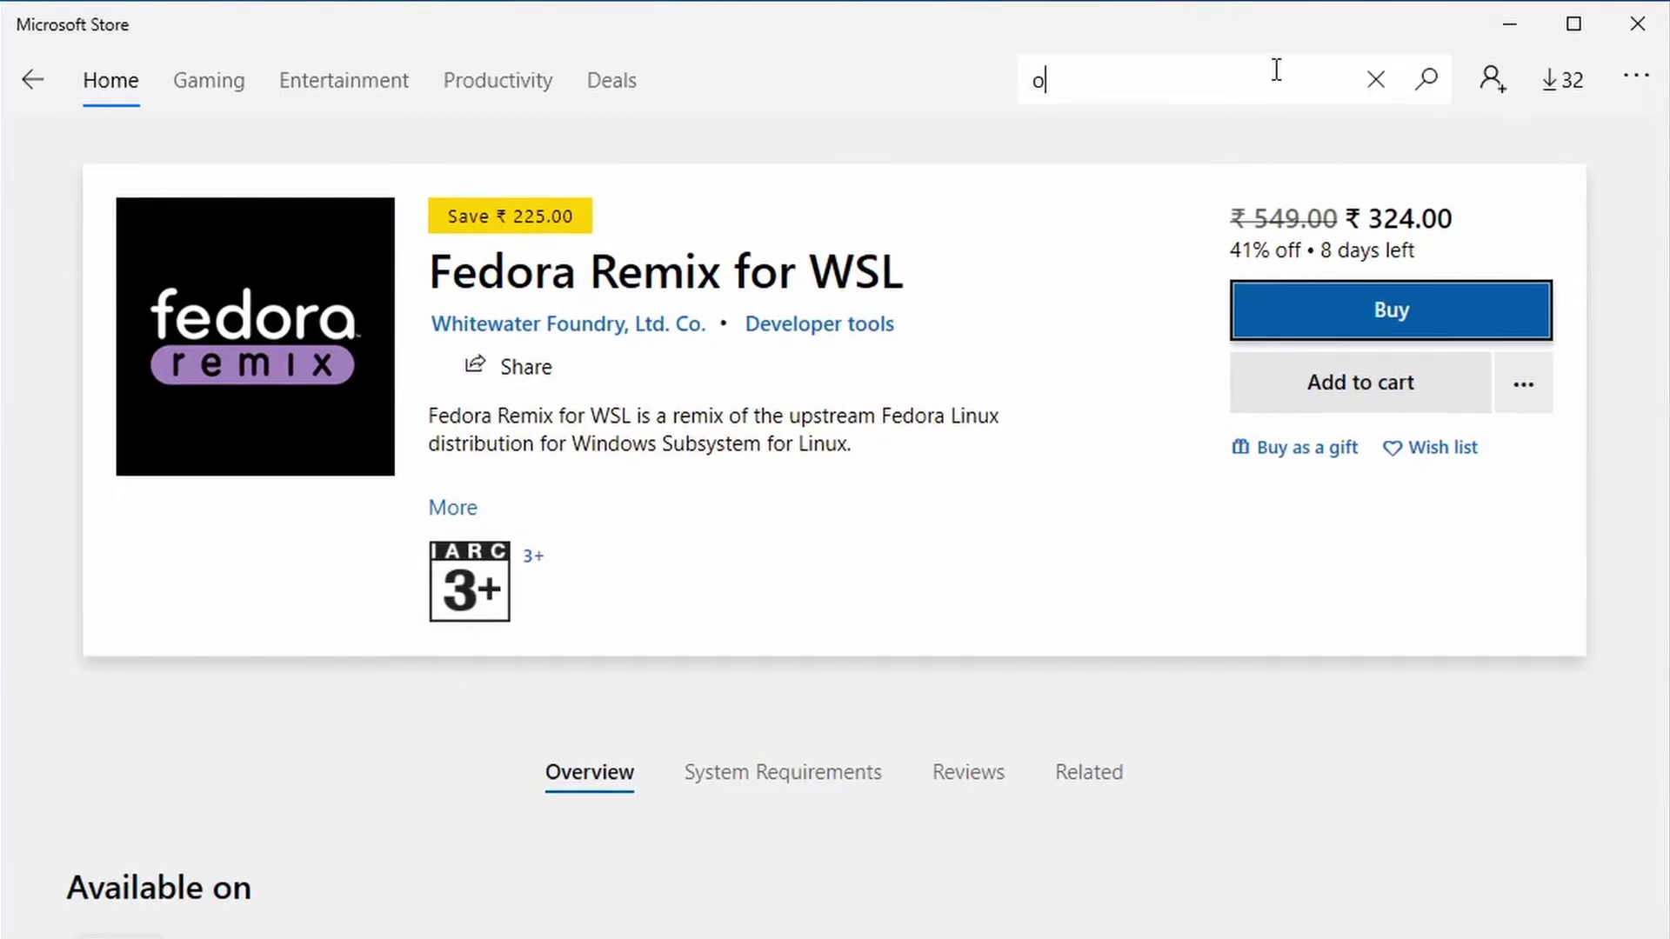
pyautogui.write('pensuse')
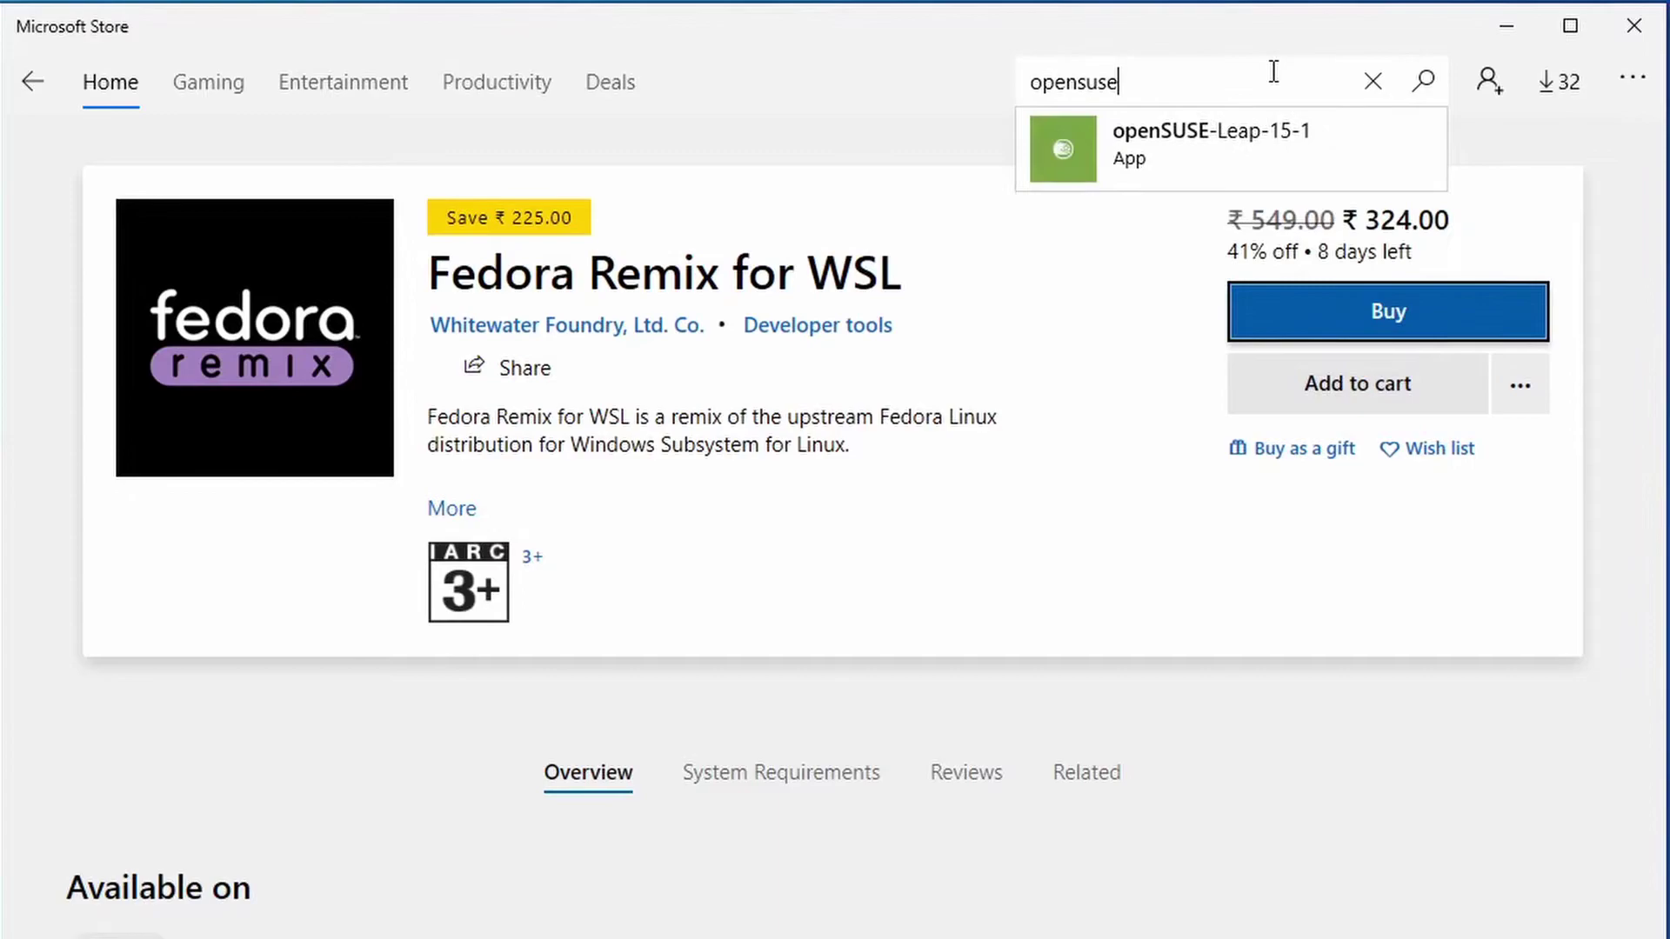
pyautogui.click(1187, 139)
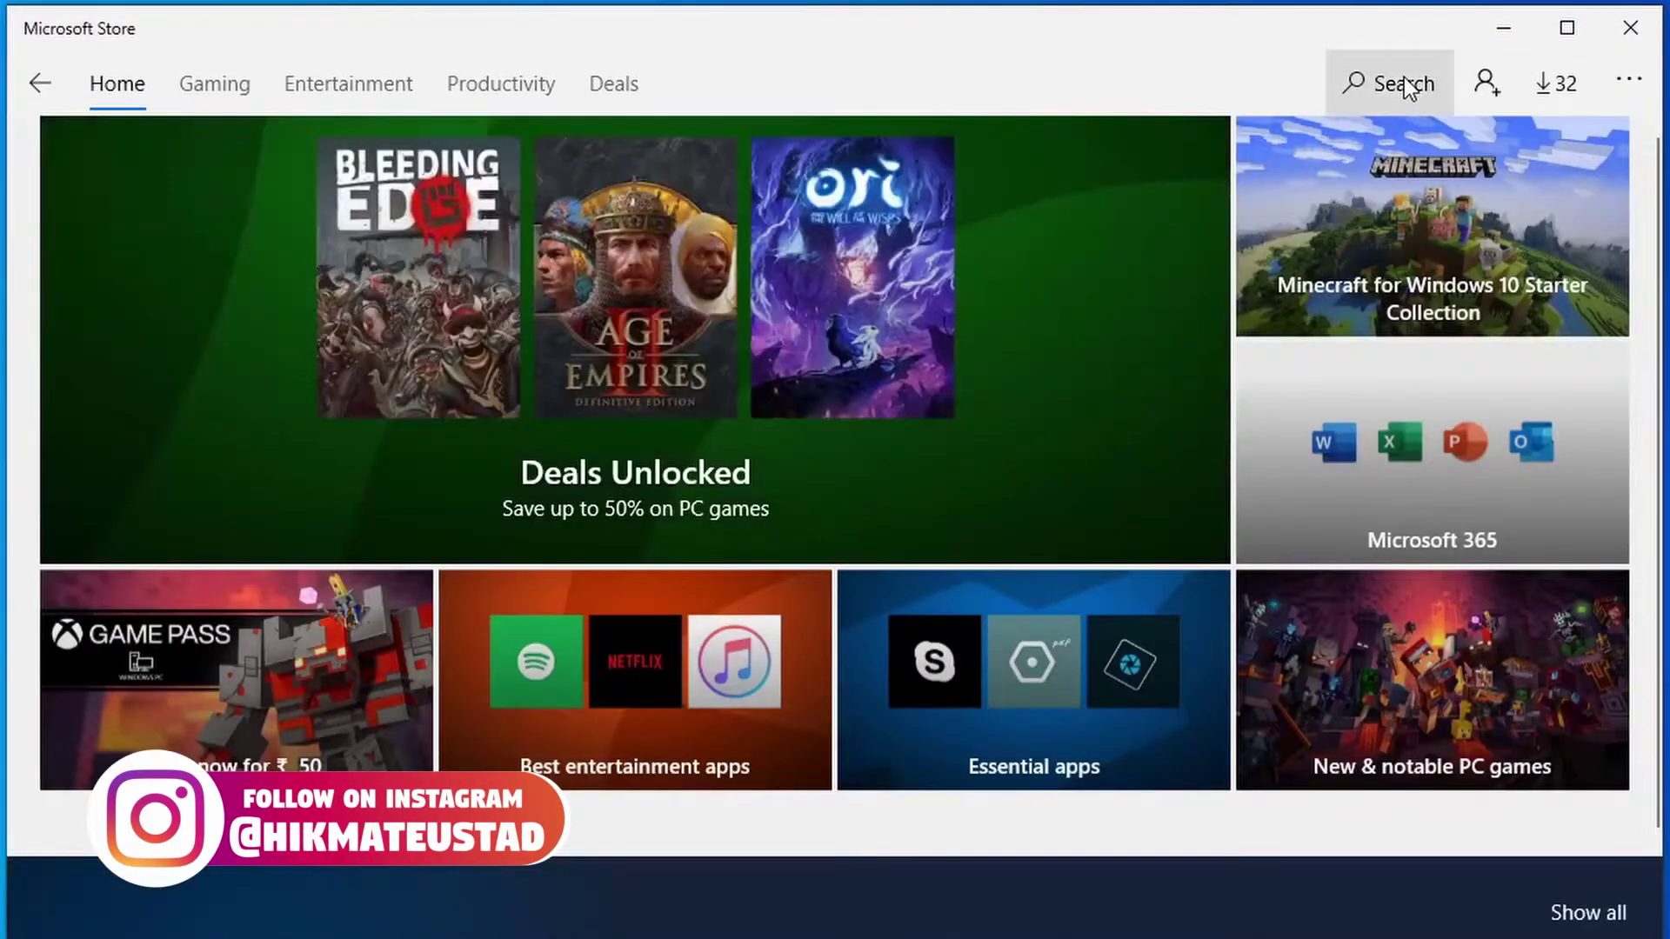
# - Search for debian, open the Debian page and scroll through its listing
pyautogui.click(1403, 85)
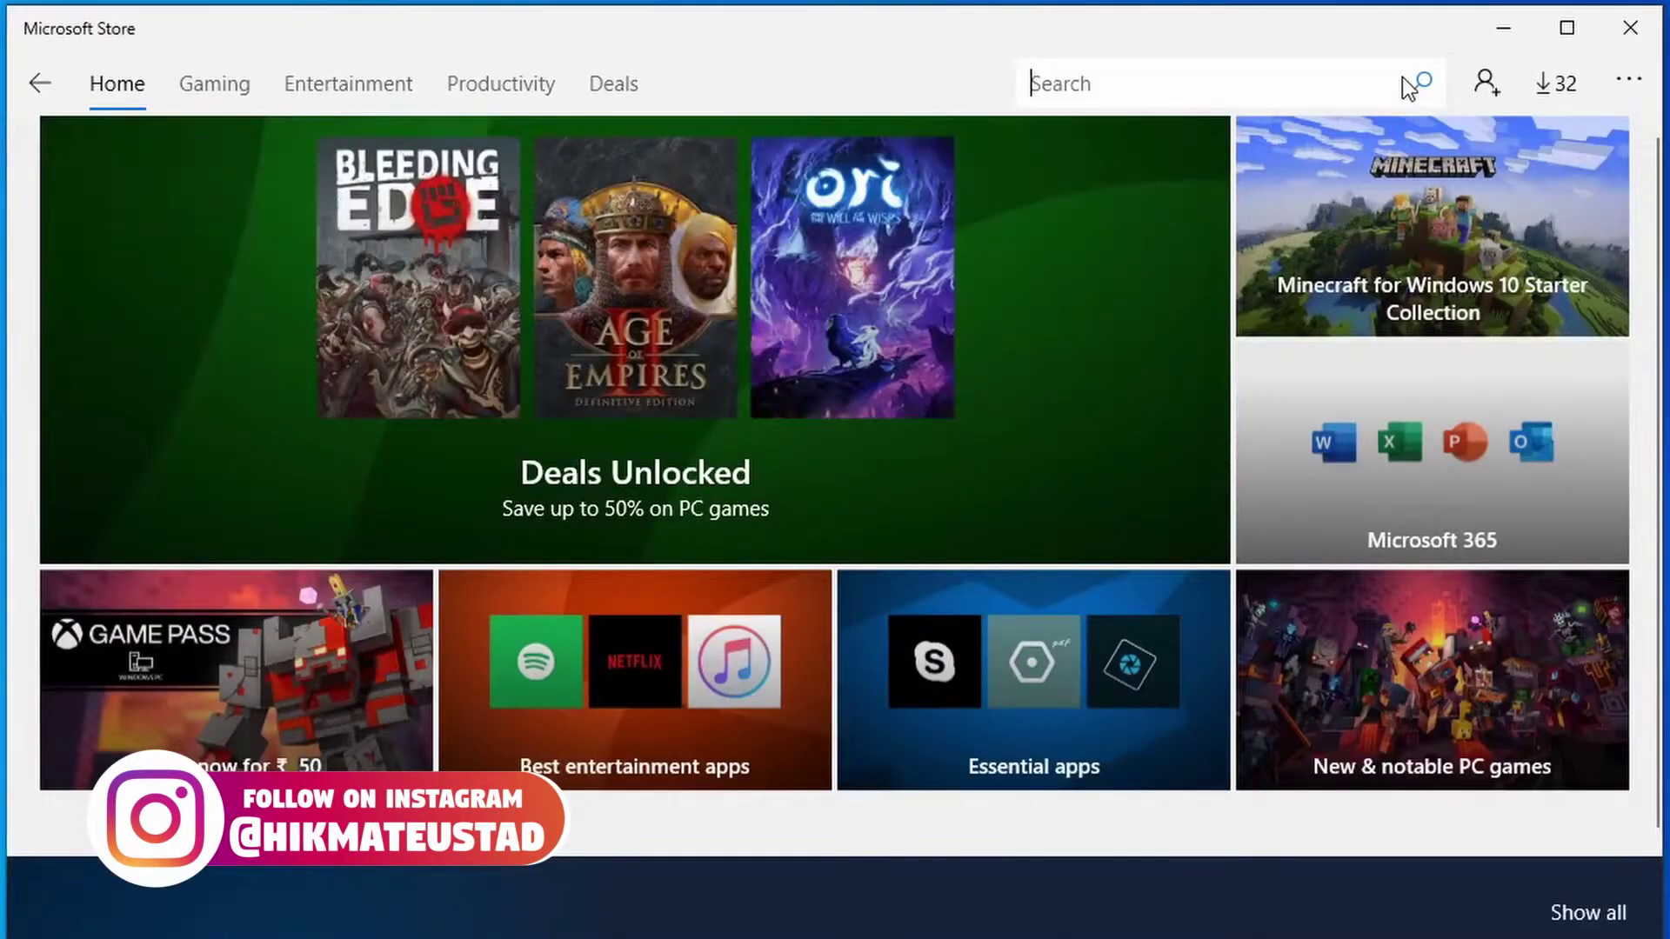
pyautogui.write('debian')
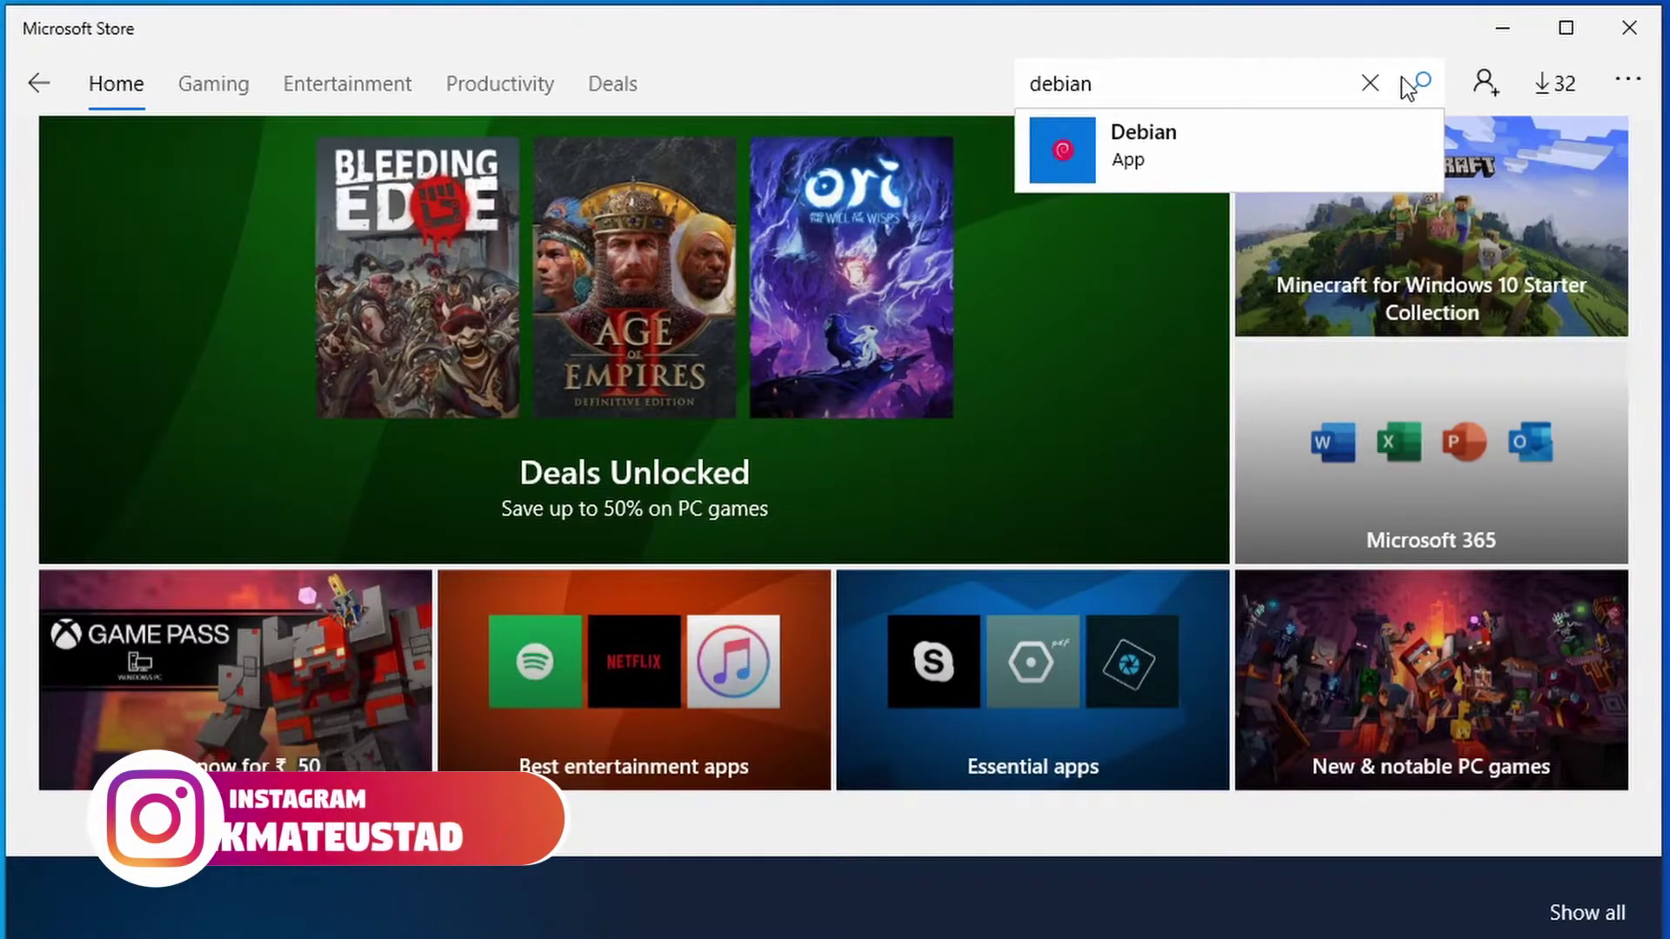
pyautogui.press('Down')
pyautogui.press('Return')
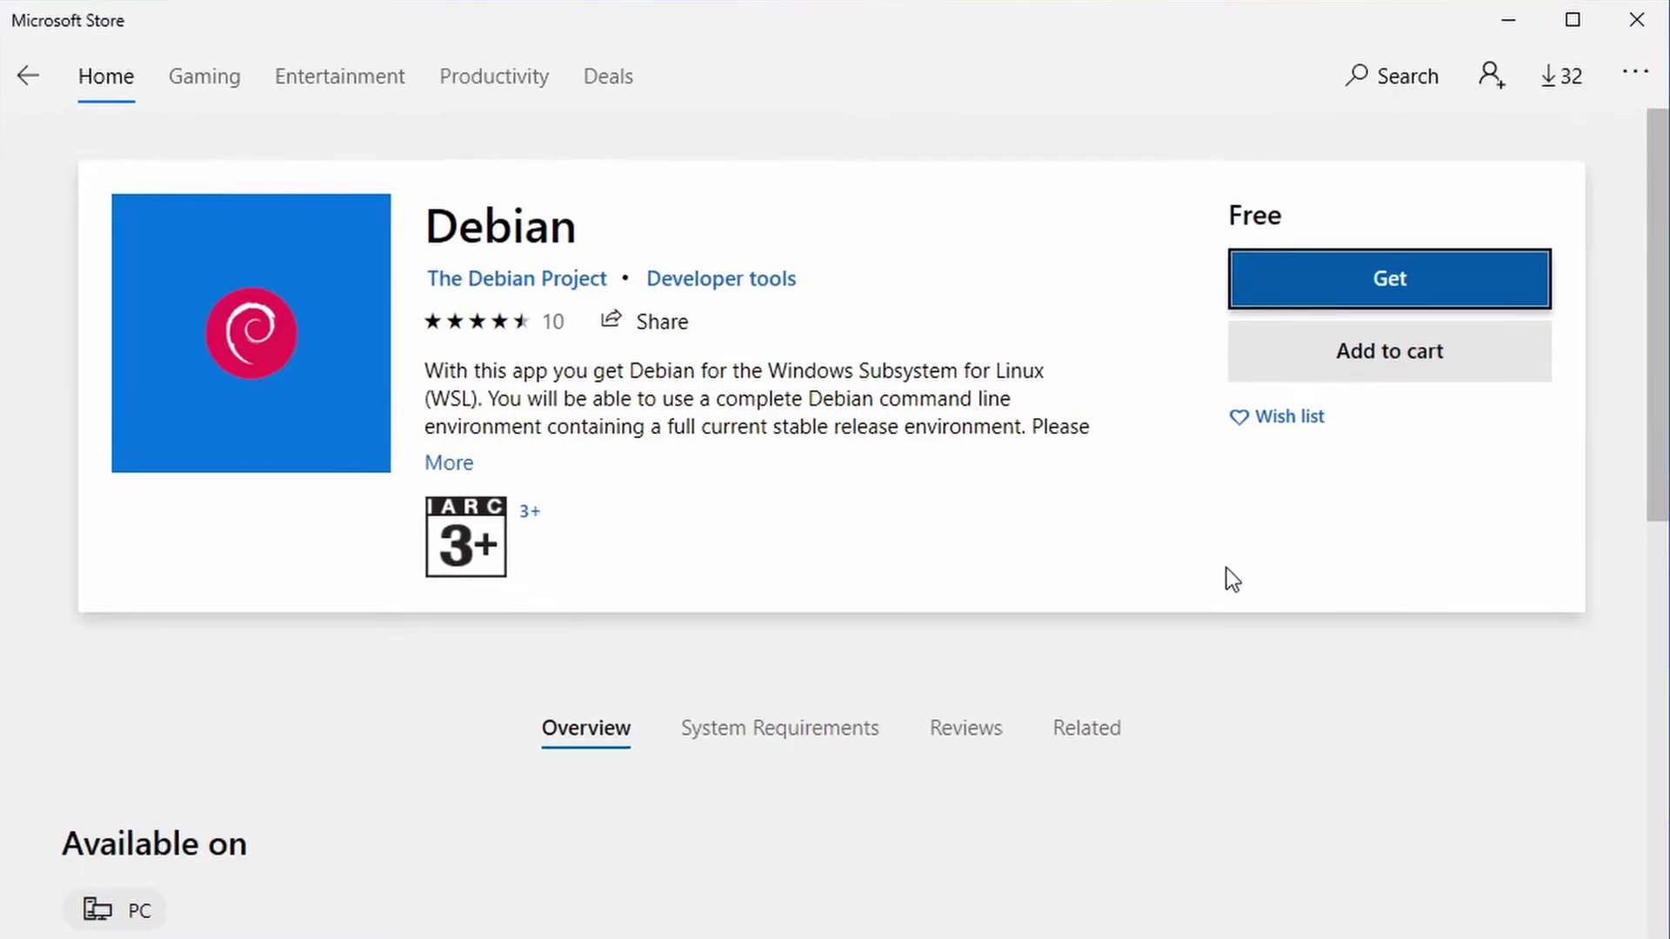
pyautogui.scroll(-5, 1241, 798)
pyautogui.scroll(3, 1217, 801)
pyautogui.scroll(-8, 1190, 783)
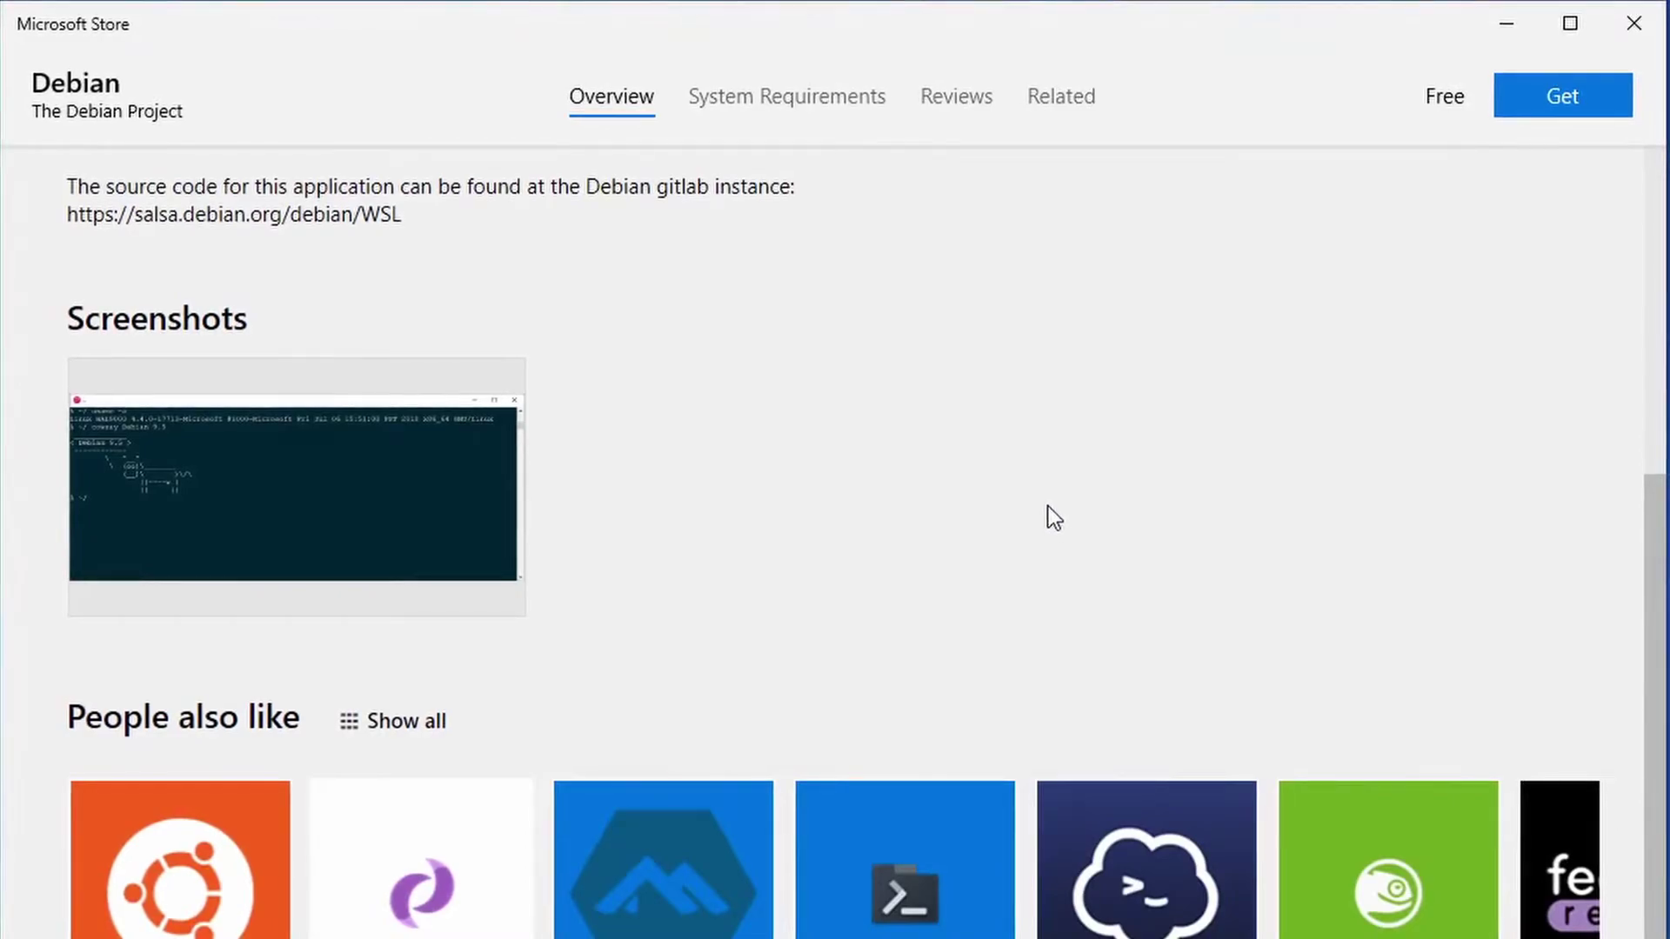
pyautogui.scroll(10, 1044, 513)
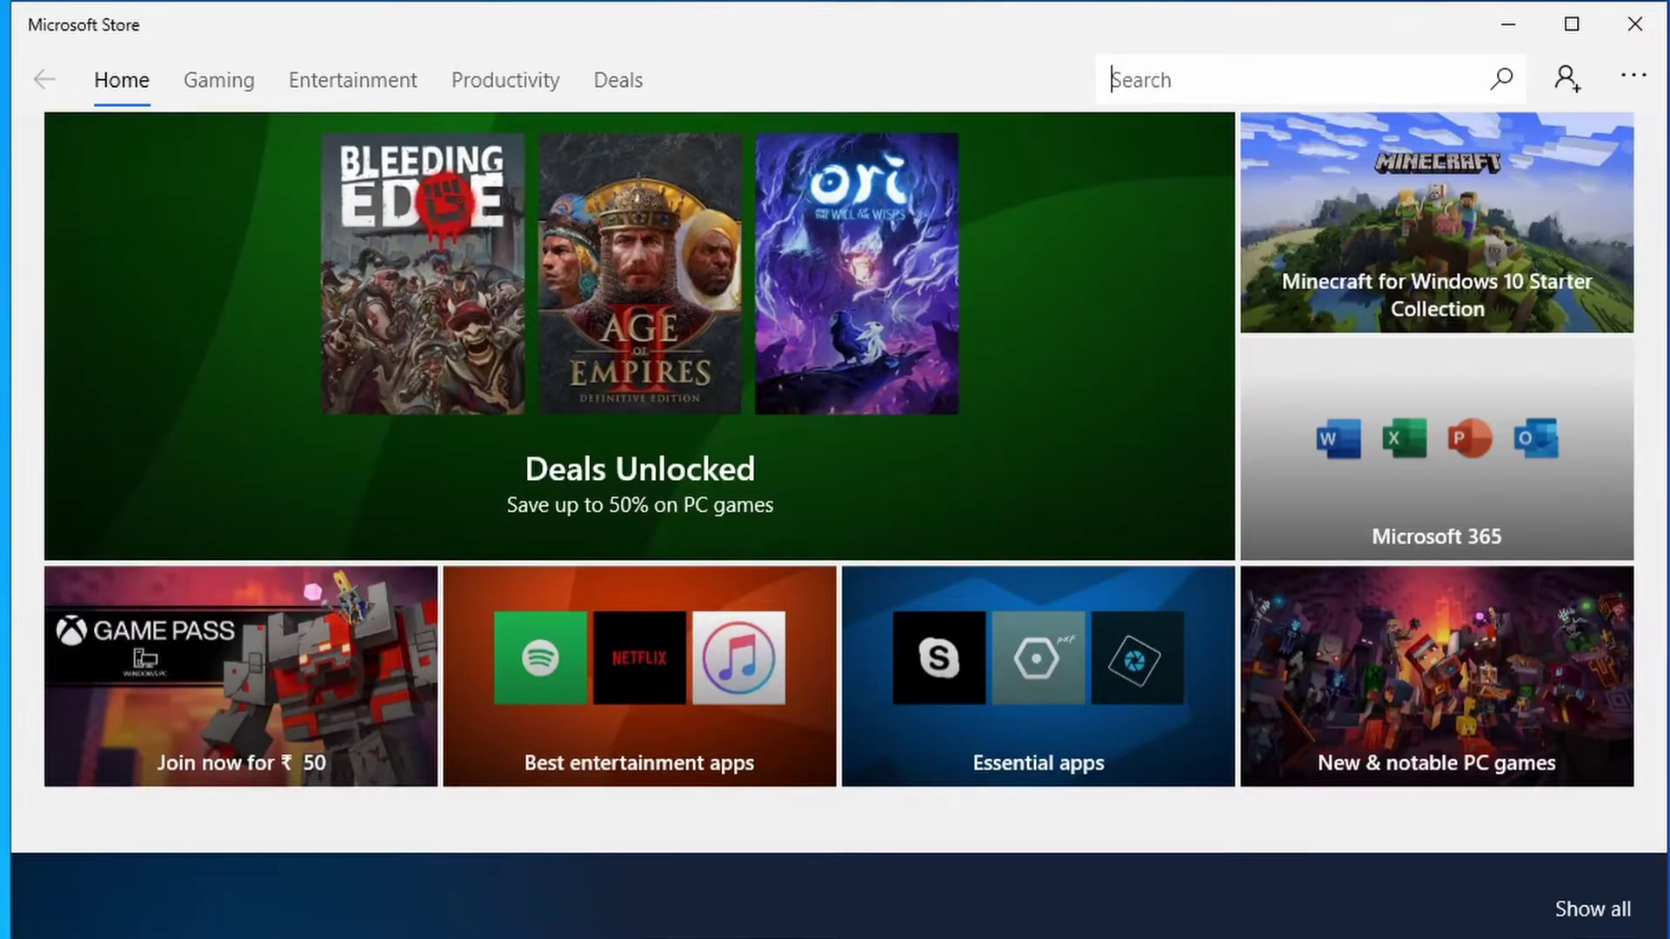
# - Search the Store for ubuntu and open the Ubuntu 20.04 LTS product page
pyautogui.write('ubuntu')
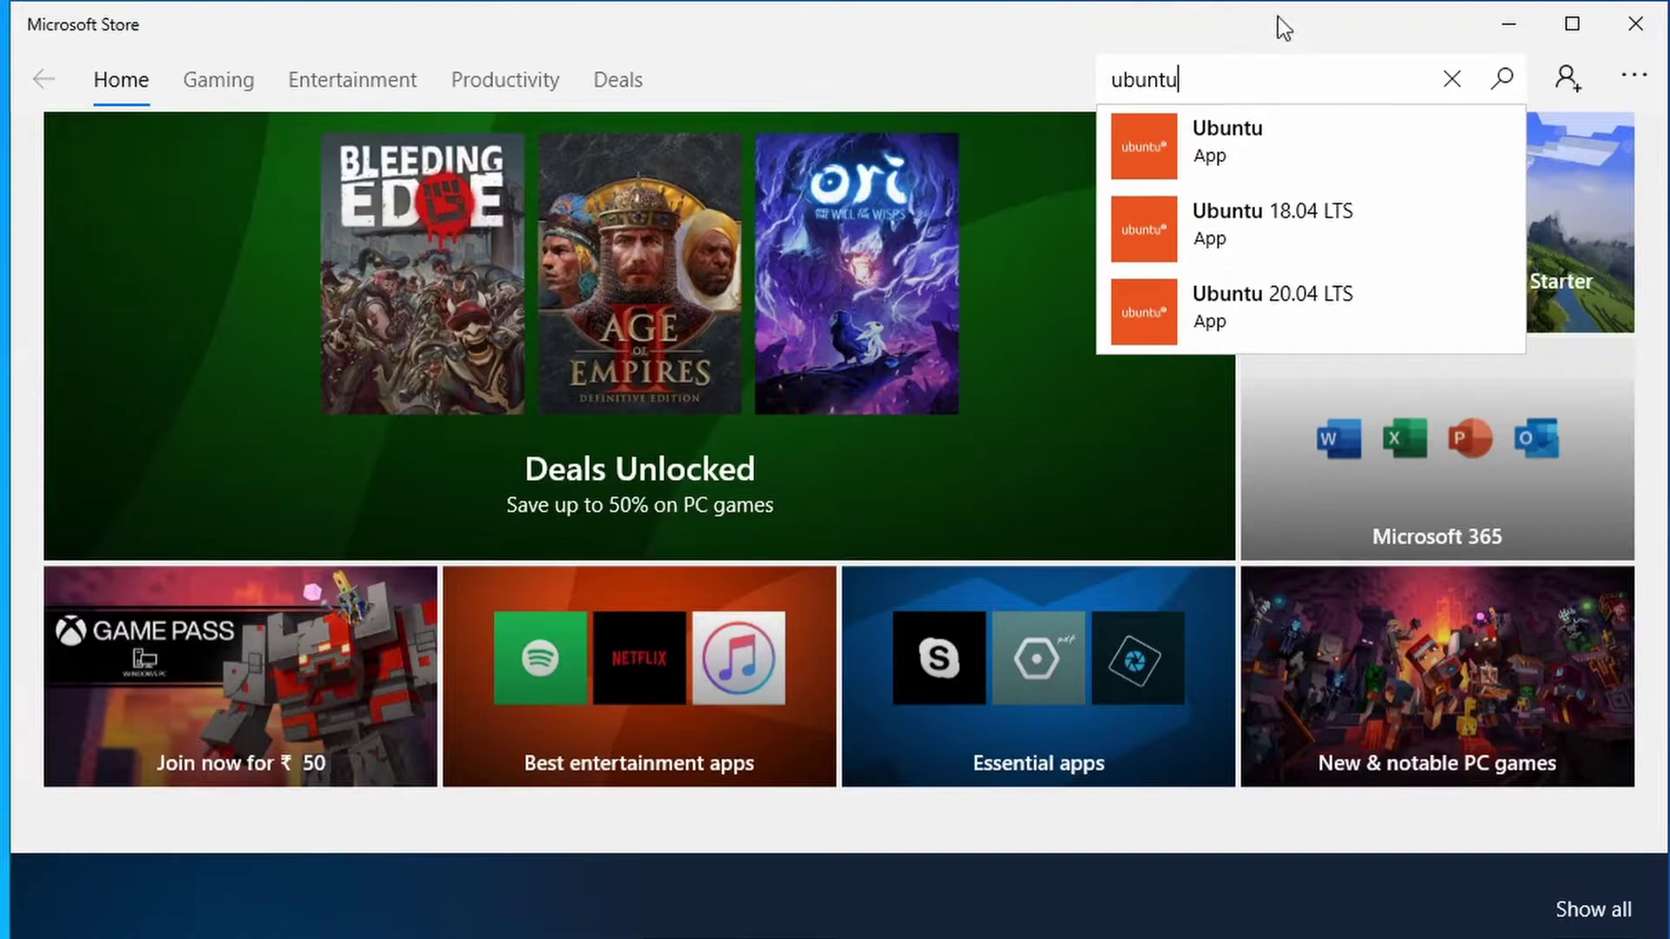
pyautogui.press('Return')
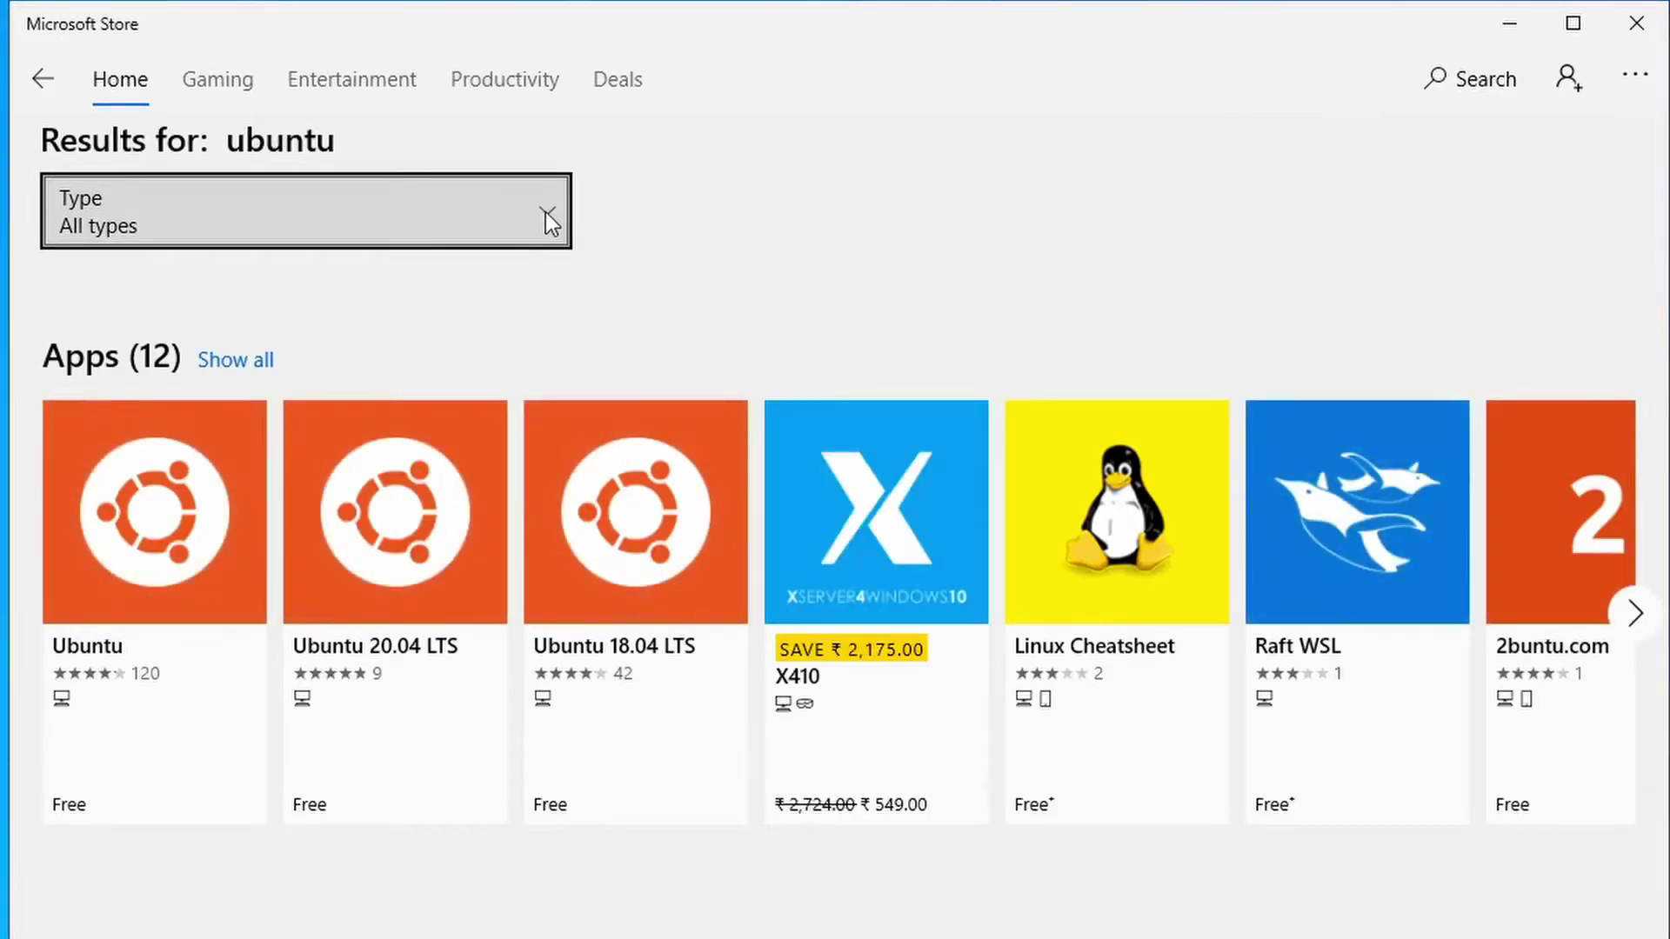
pyautogui.click(391, 522)
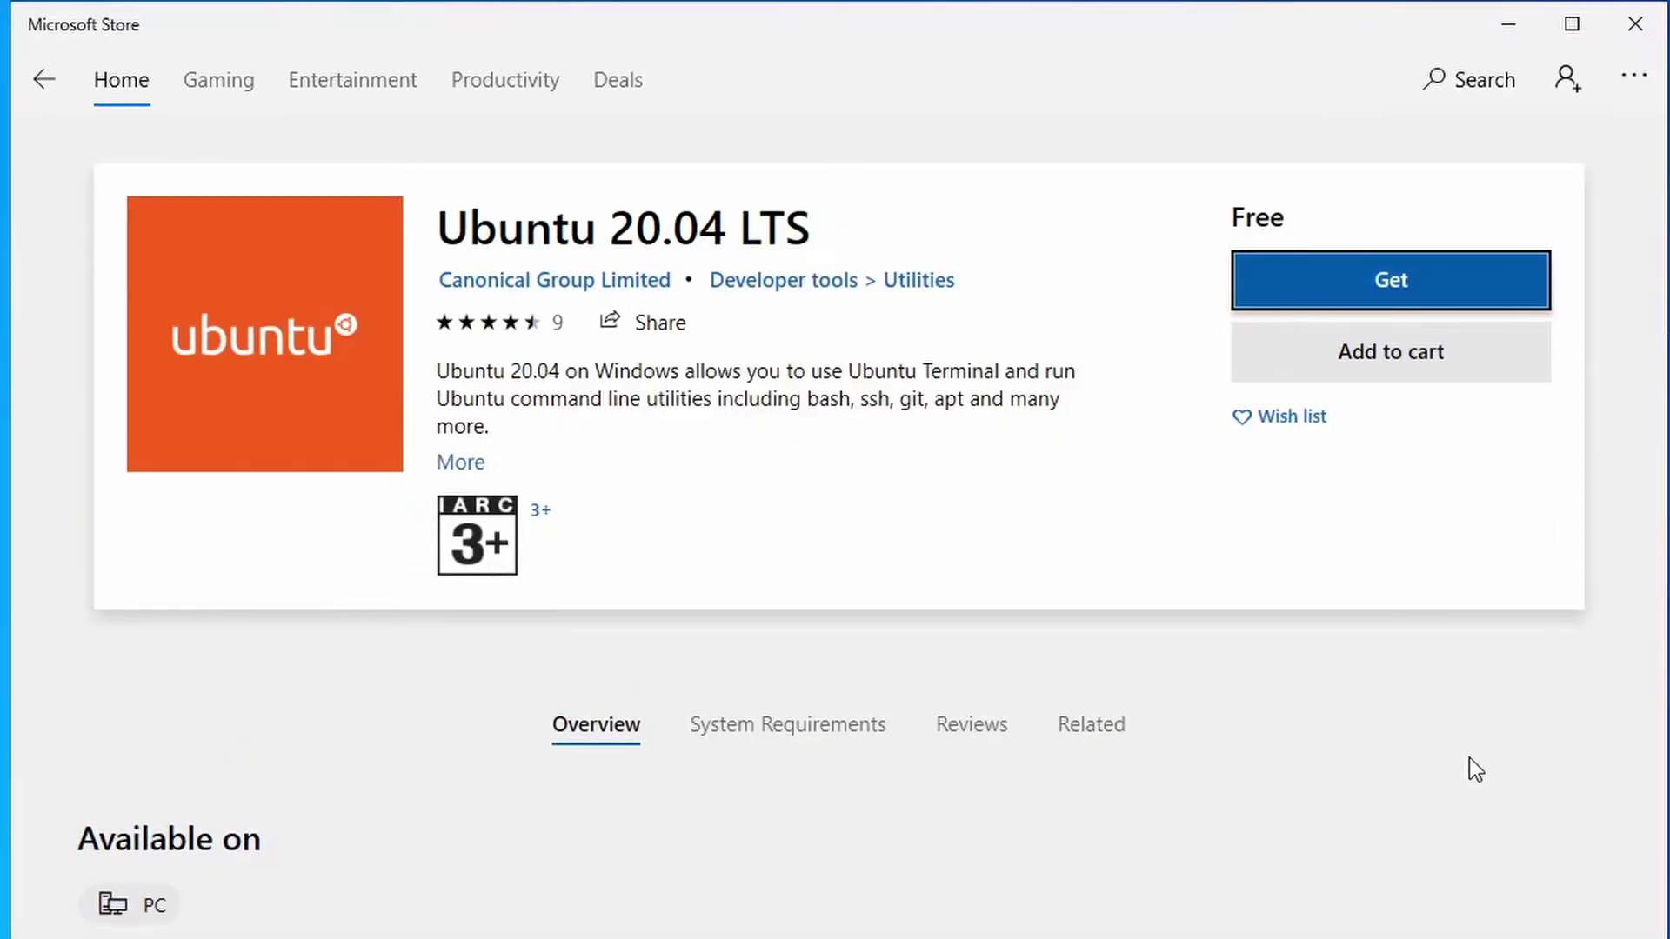
pyautogui.scroll(-4, 1412, 775)
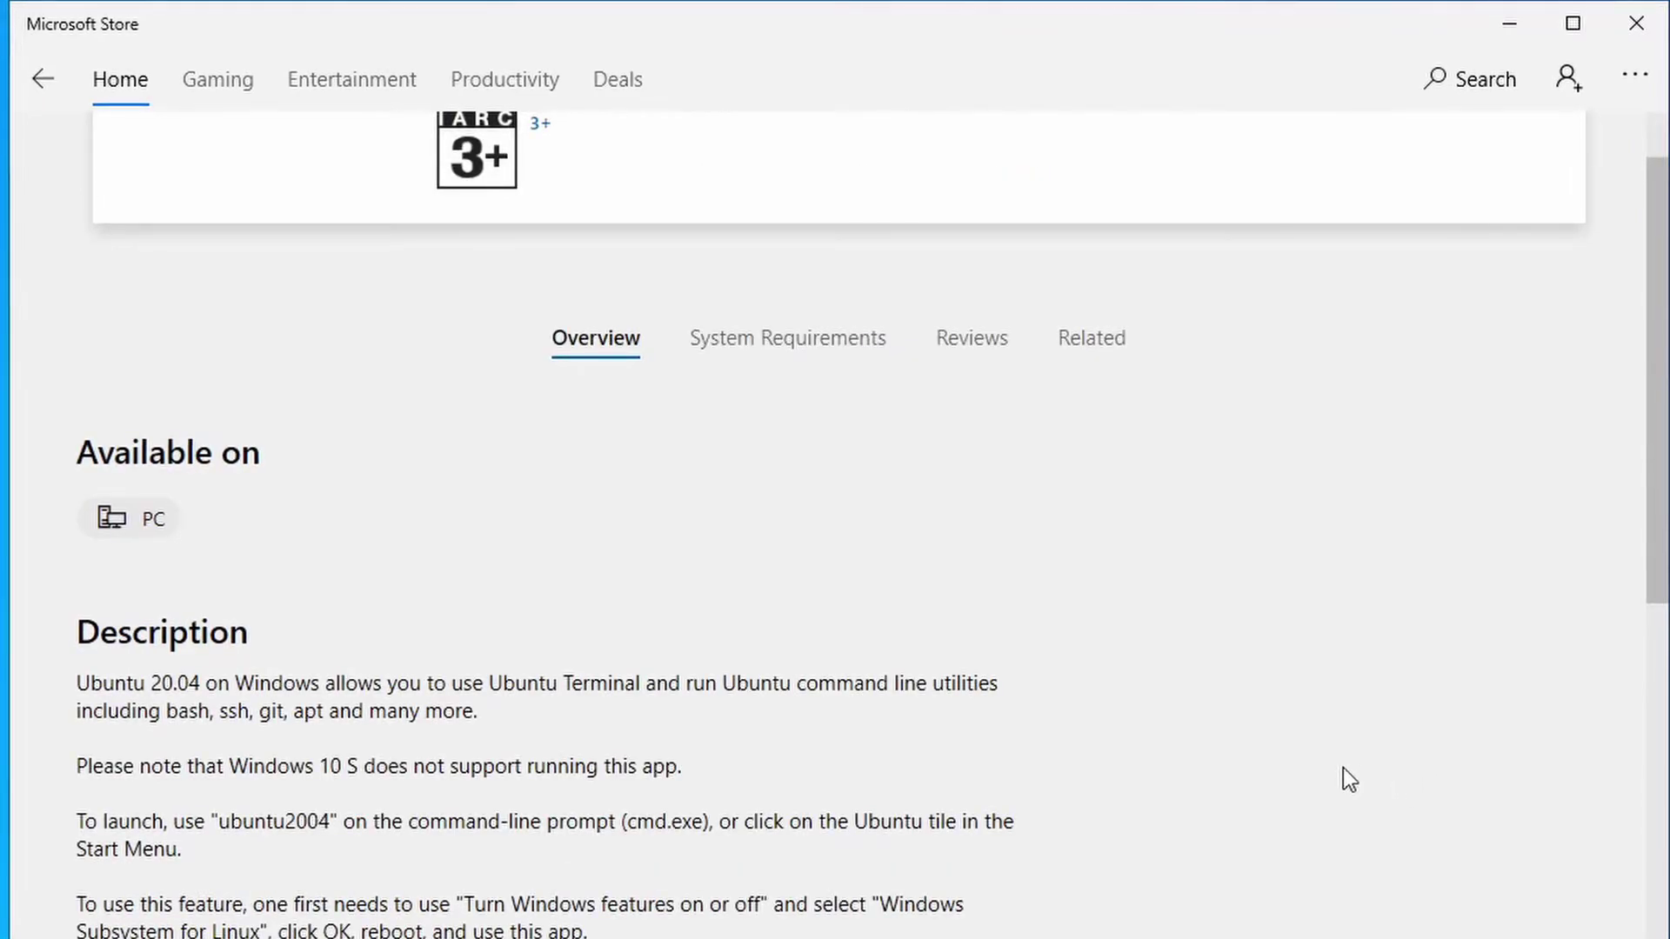
pyautogui.scroll(4, 1342, 767)
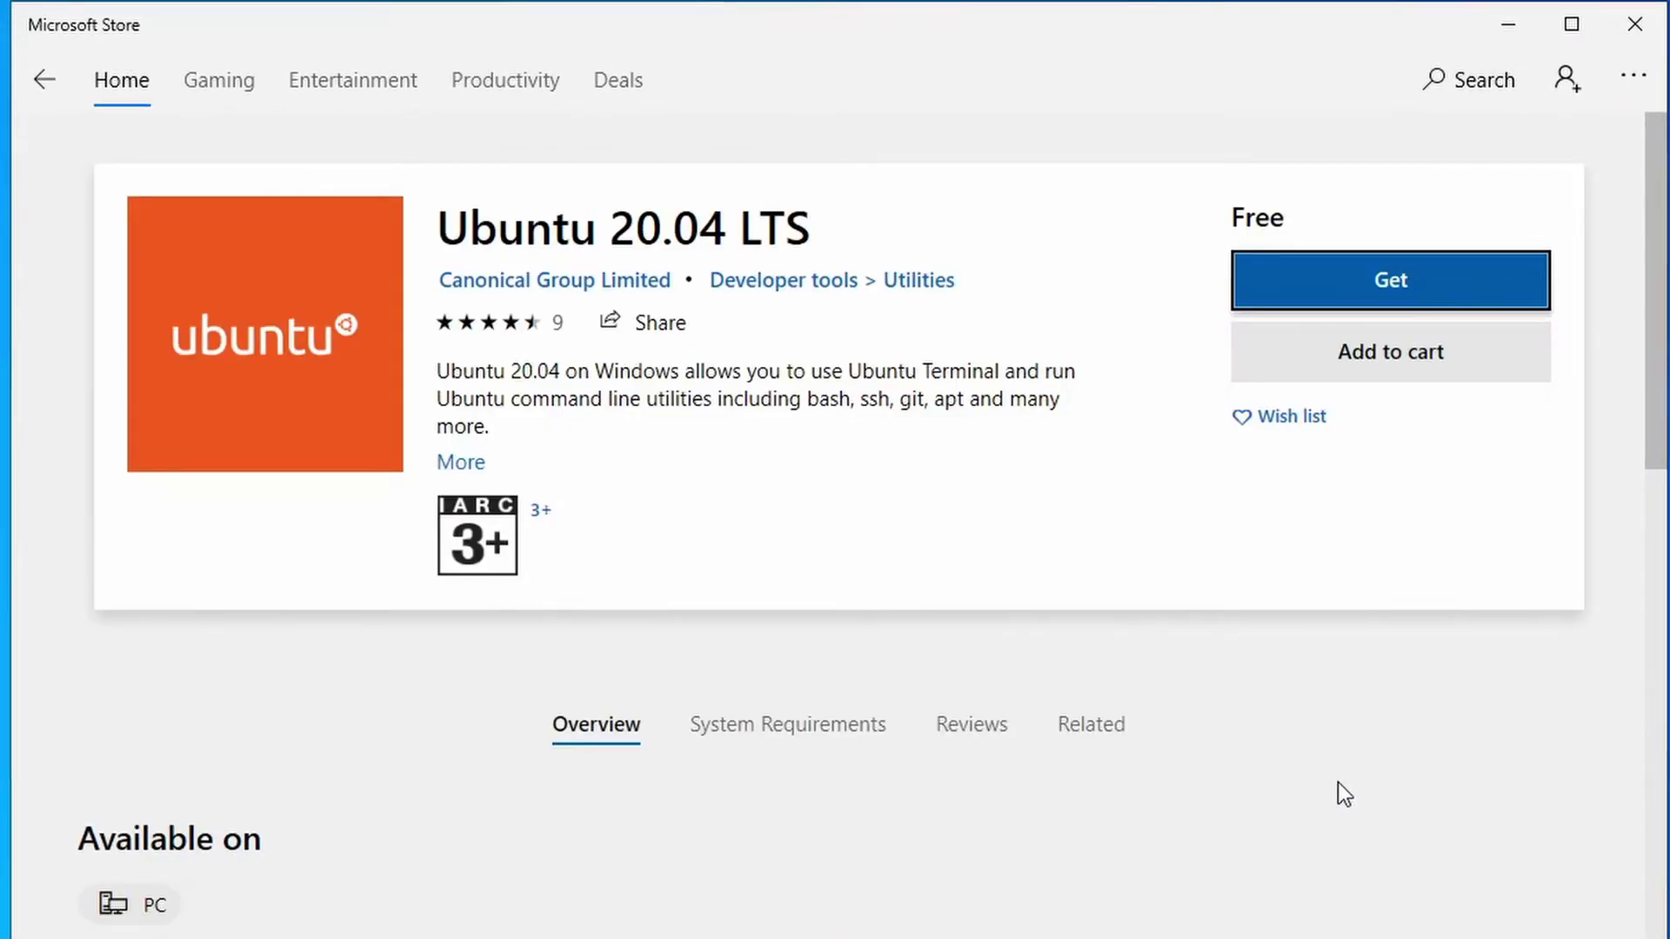
pyautogui.scroll(-4, 1337, 787)
pyautogui.scroll(-2, 1340, 802)
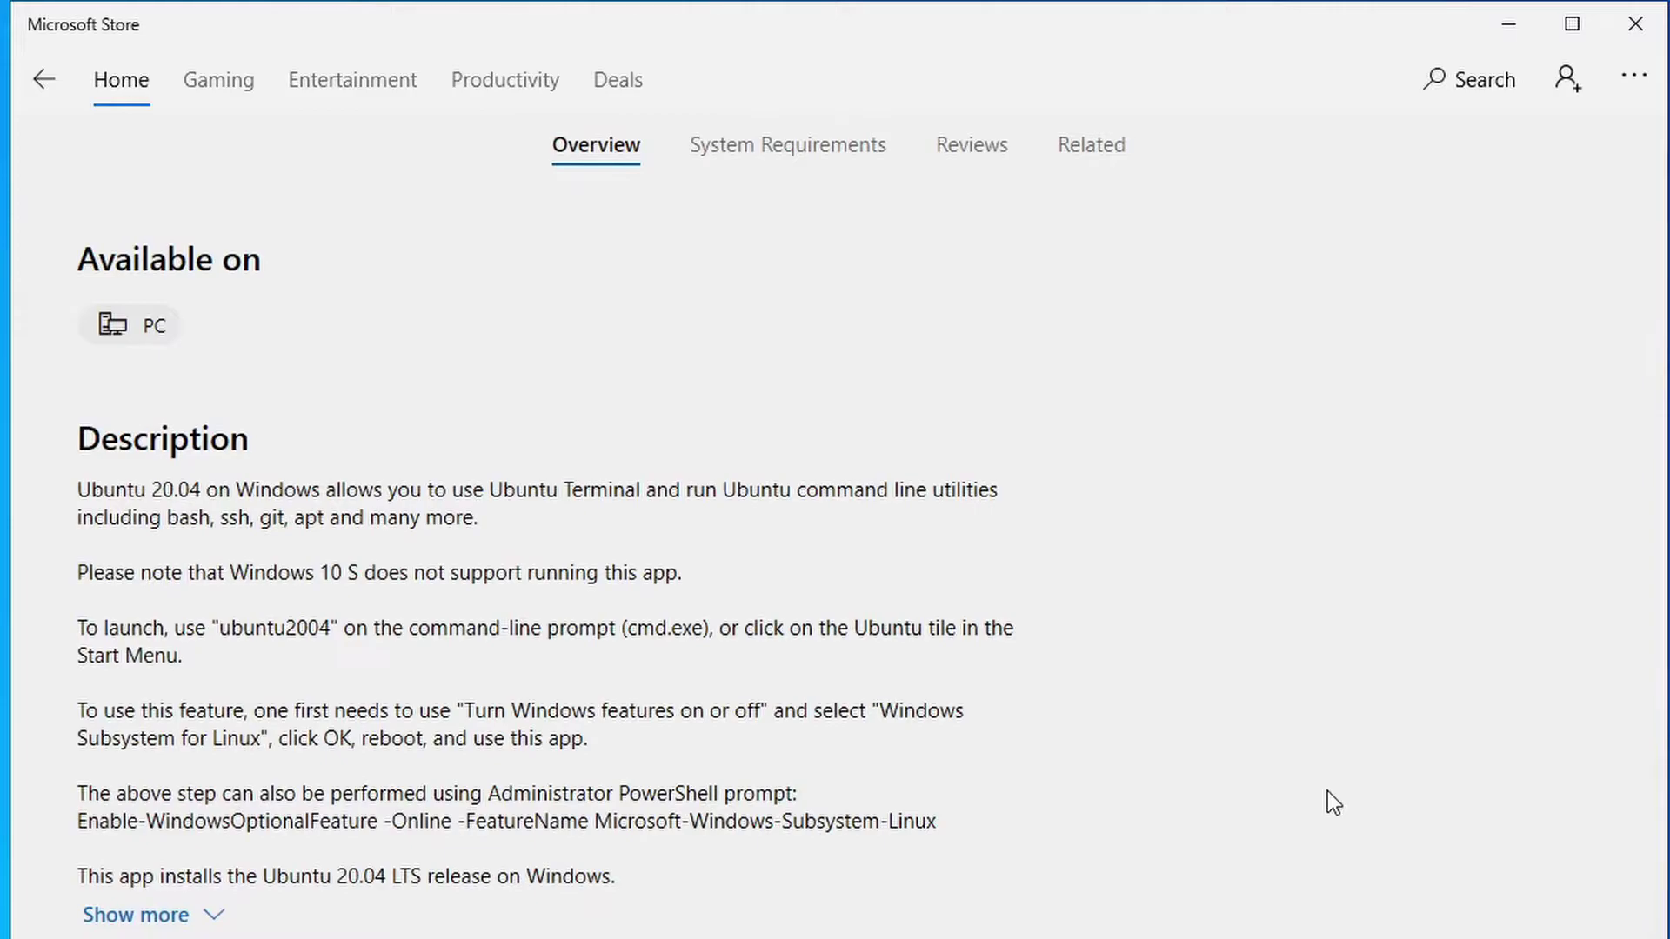
# - Expand and read the full Ubuntu 20.04 LTS app description
pyautogui.click(216, 927)
pyautogui.scroll(-4, 1038, 886)
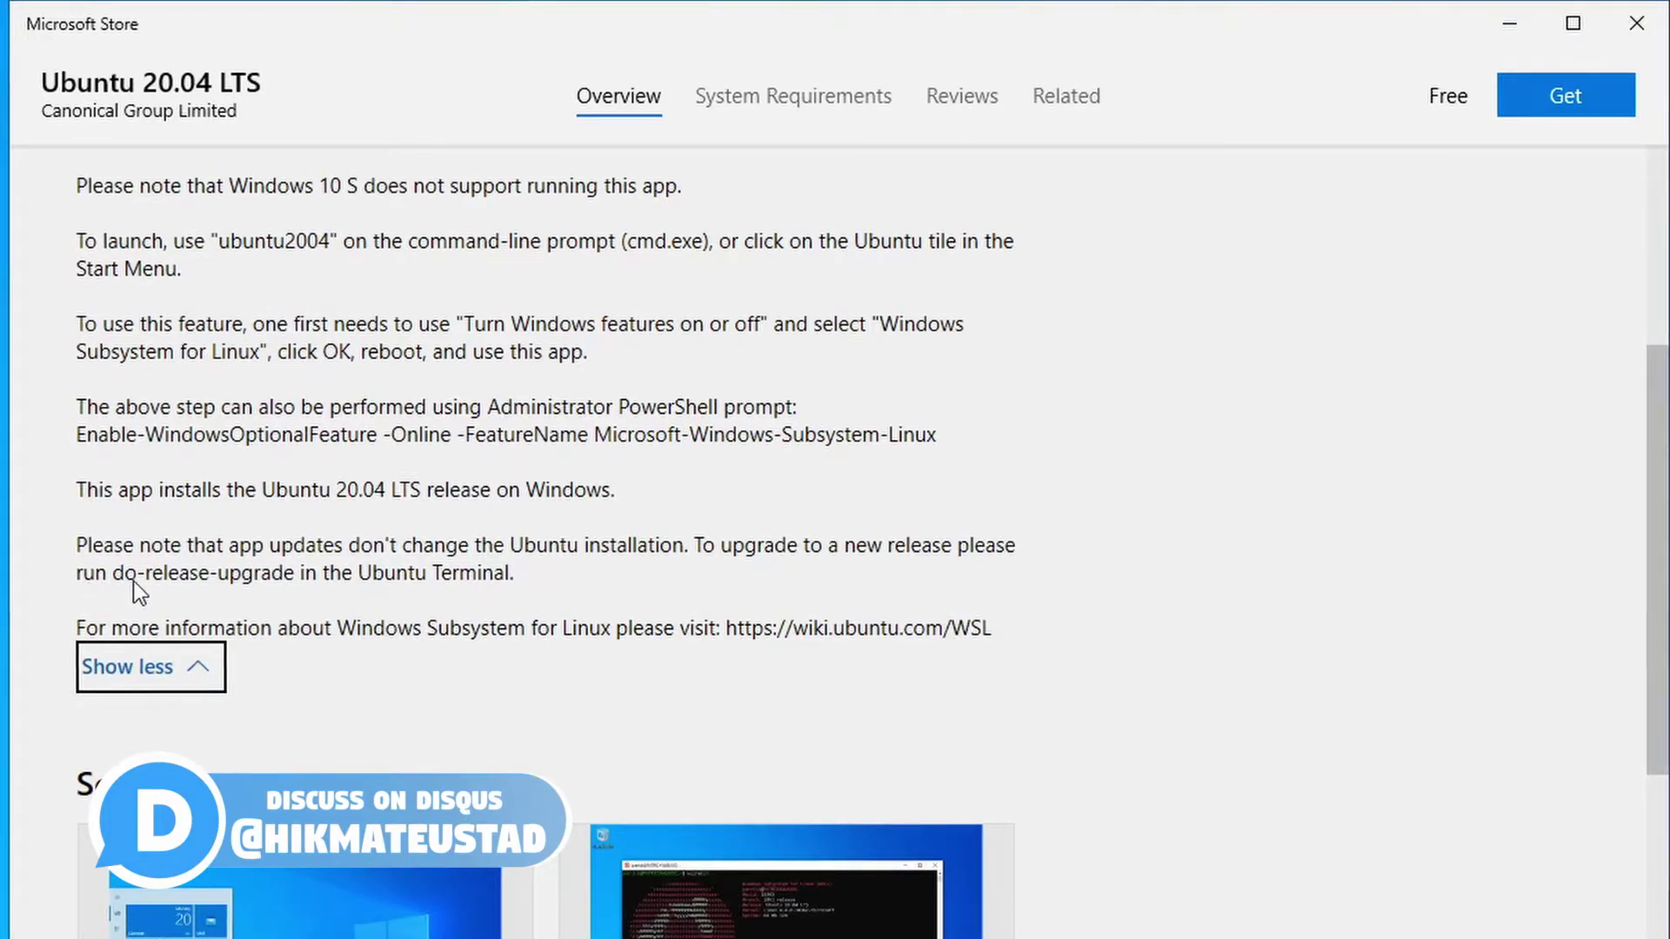
pyautogui.scroll(-10, 955, 628)
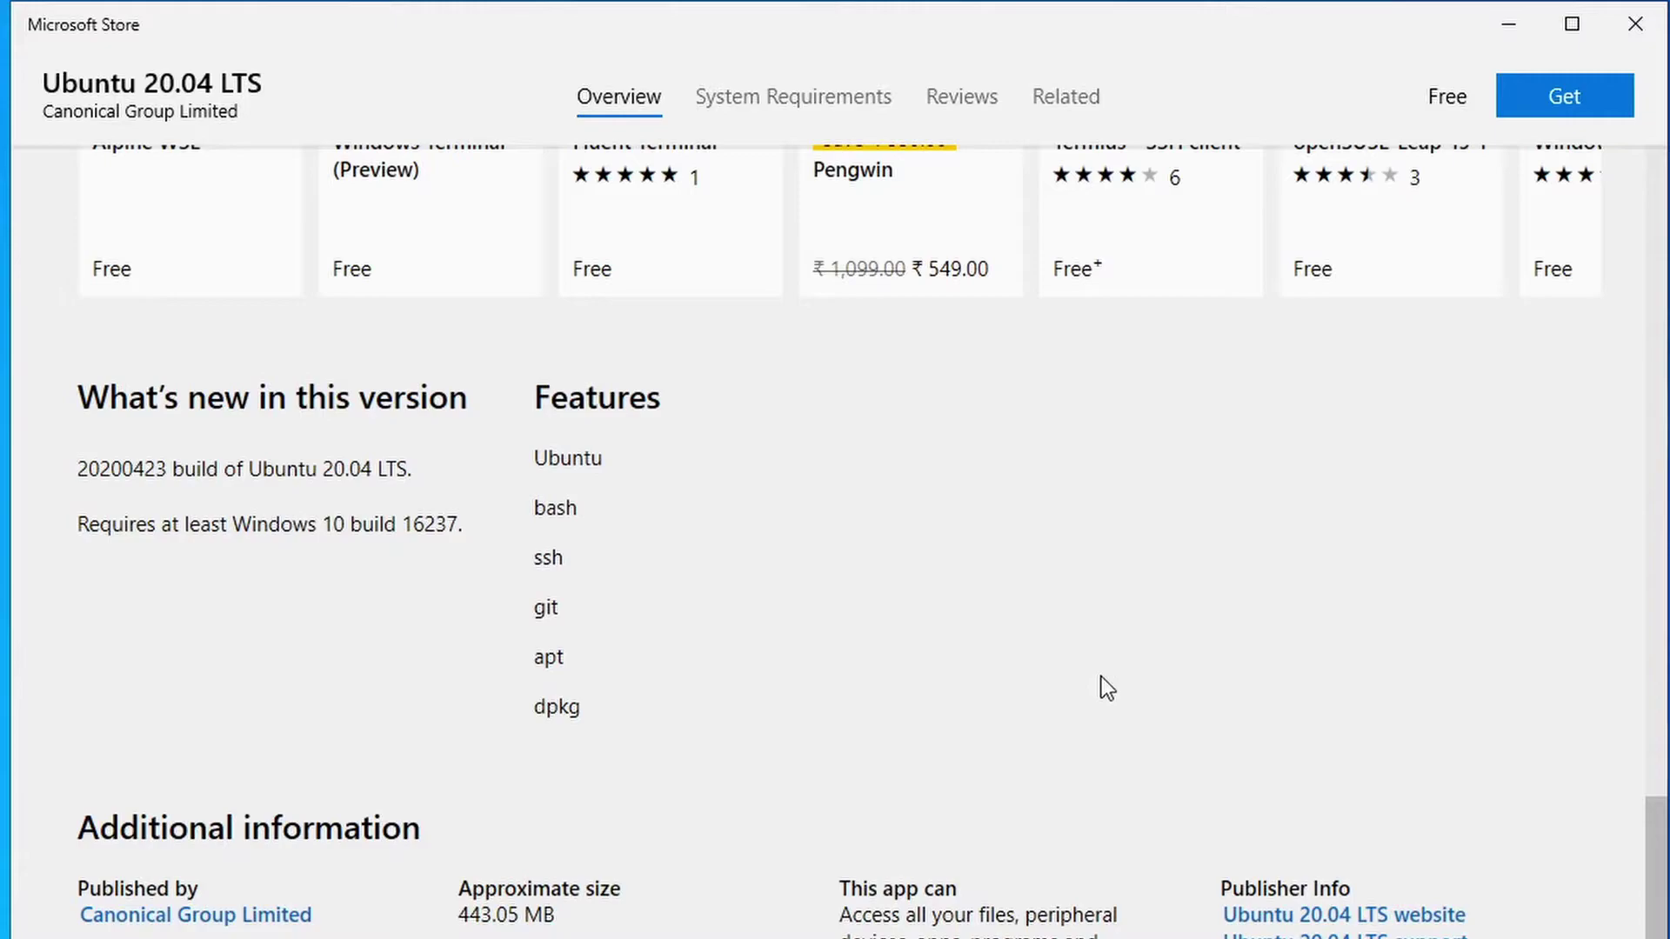
pyautogui.scroll(-1, 1093, 680)
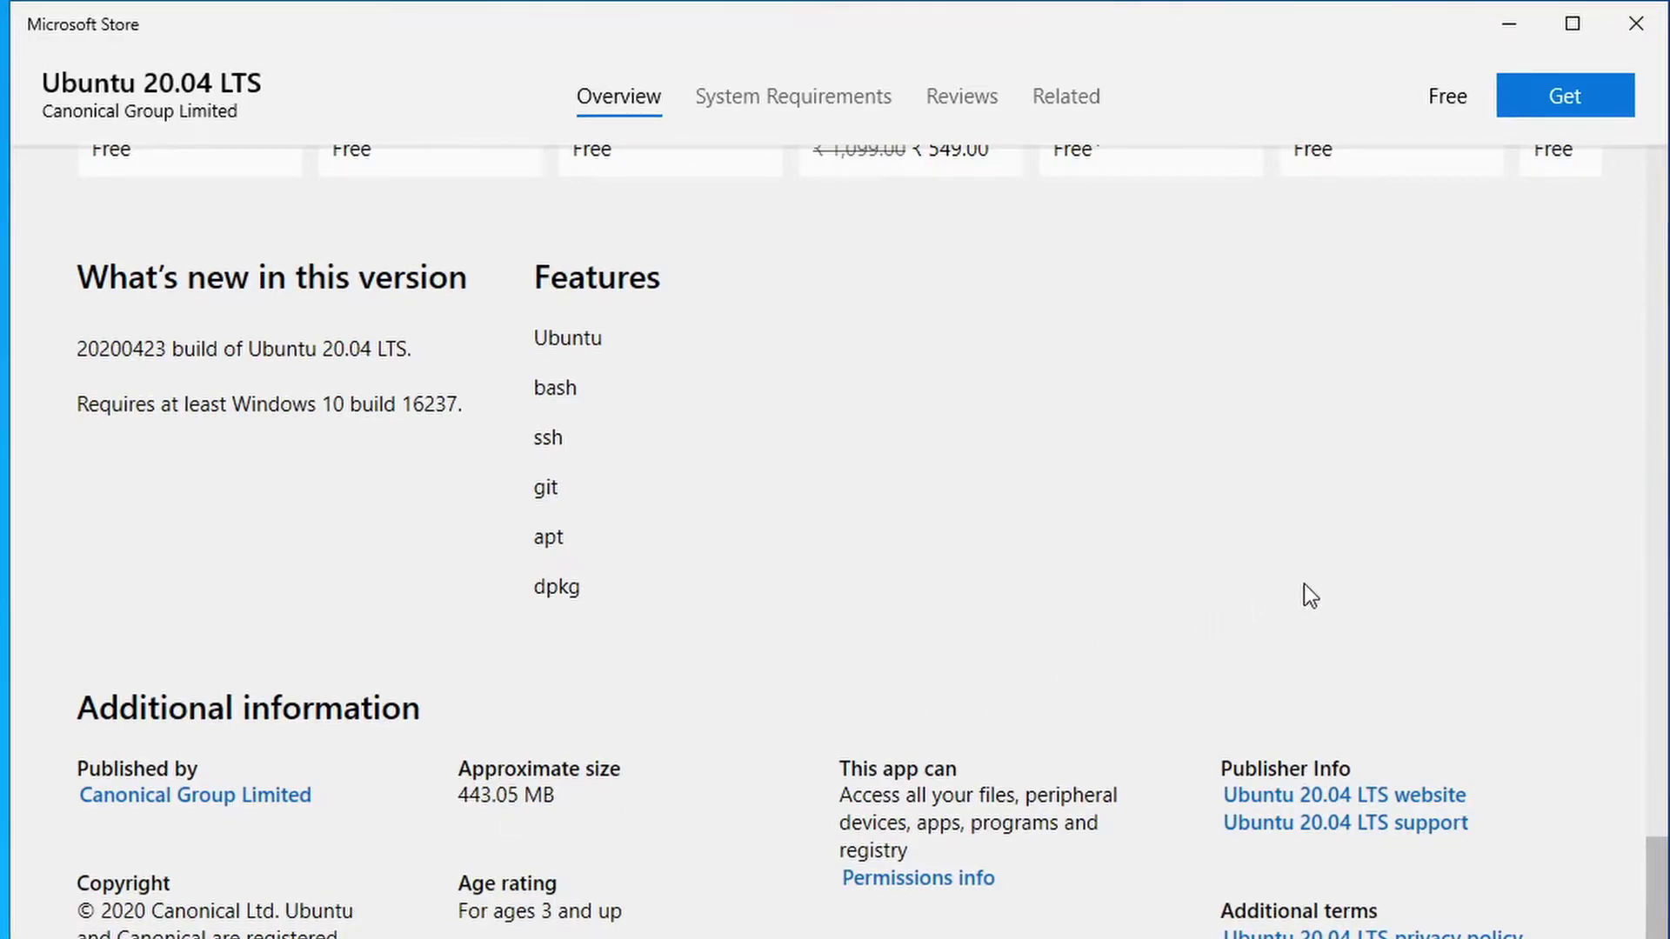
pyautogui.scroll(5, 1301, 585)
pyautogui.scroll(-5, 1218, 838)
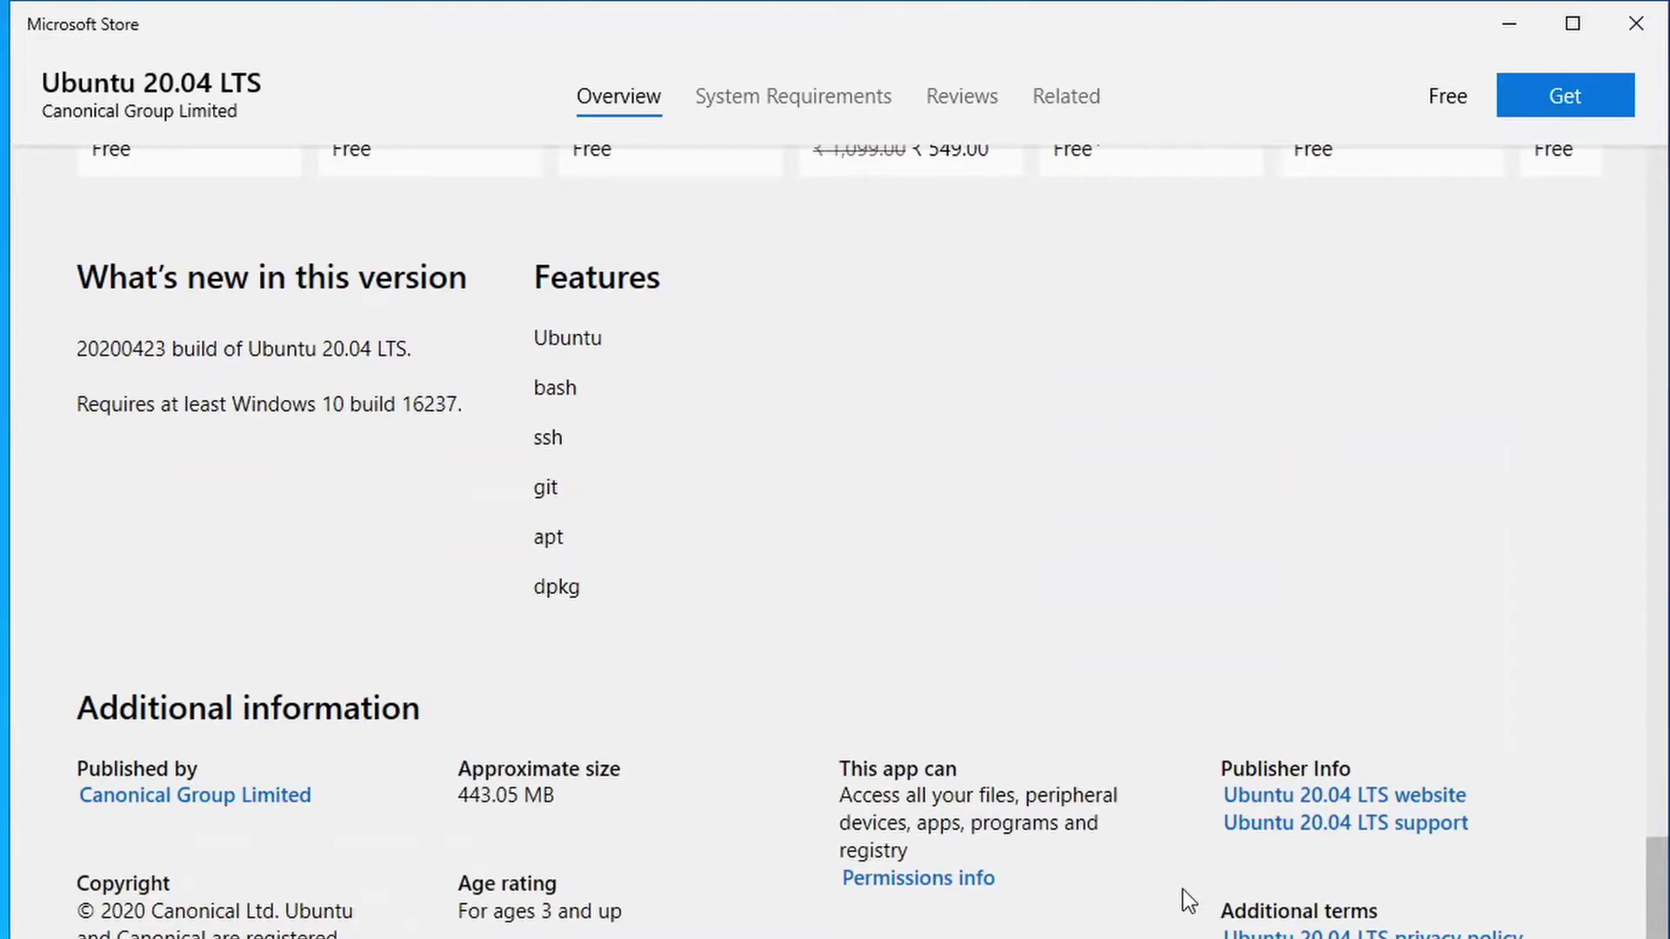
# - Dismiss the Ubuntu website prompt, return to the top and choose Get for the free app
pyautogui.click(1313, 798)
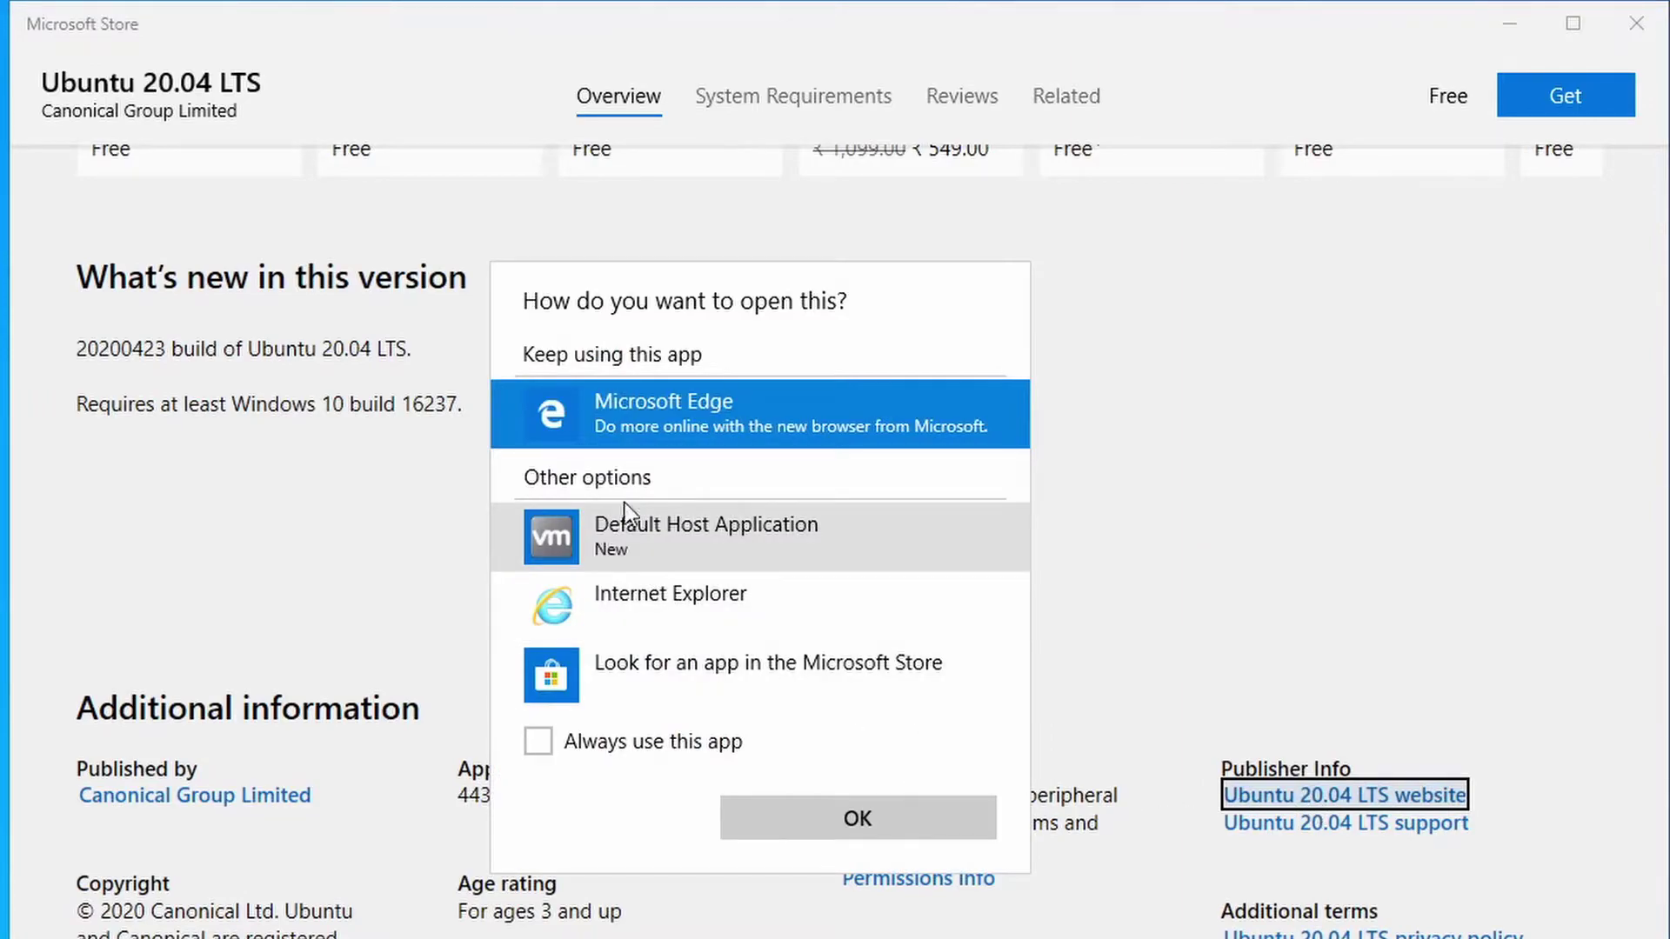
pyautogui.click(850, 824)
pyautogui.scroll(15, 835, 469)
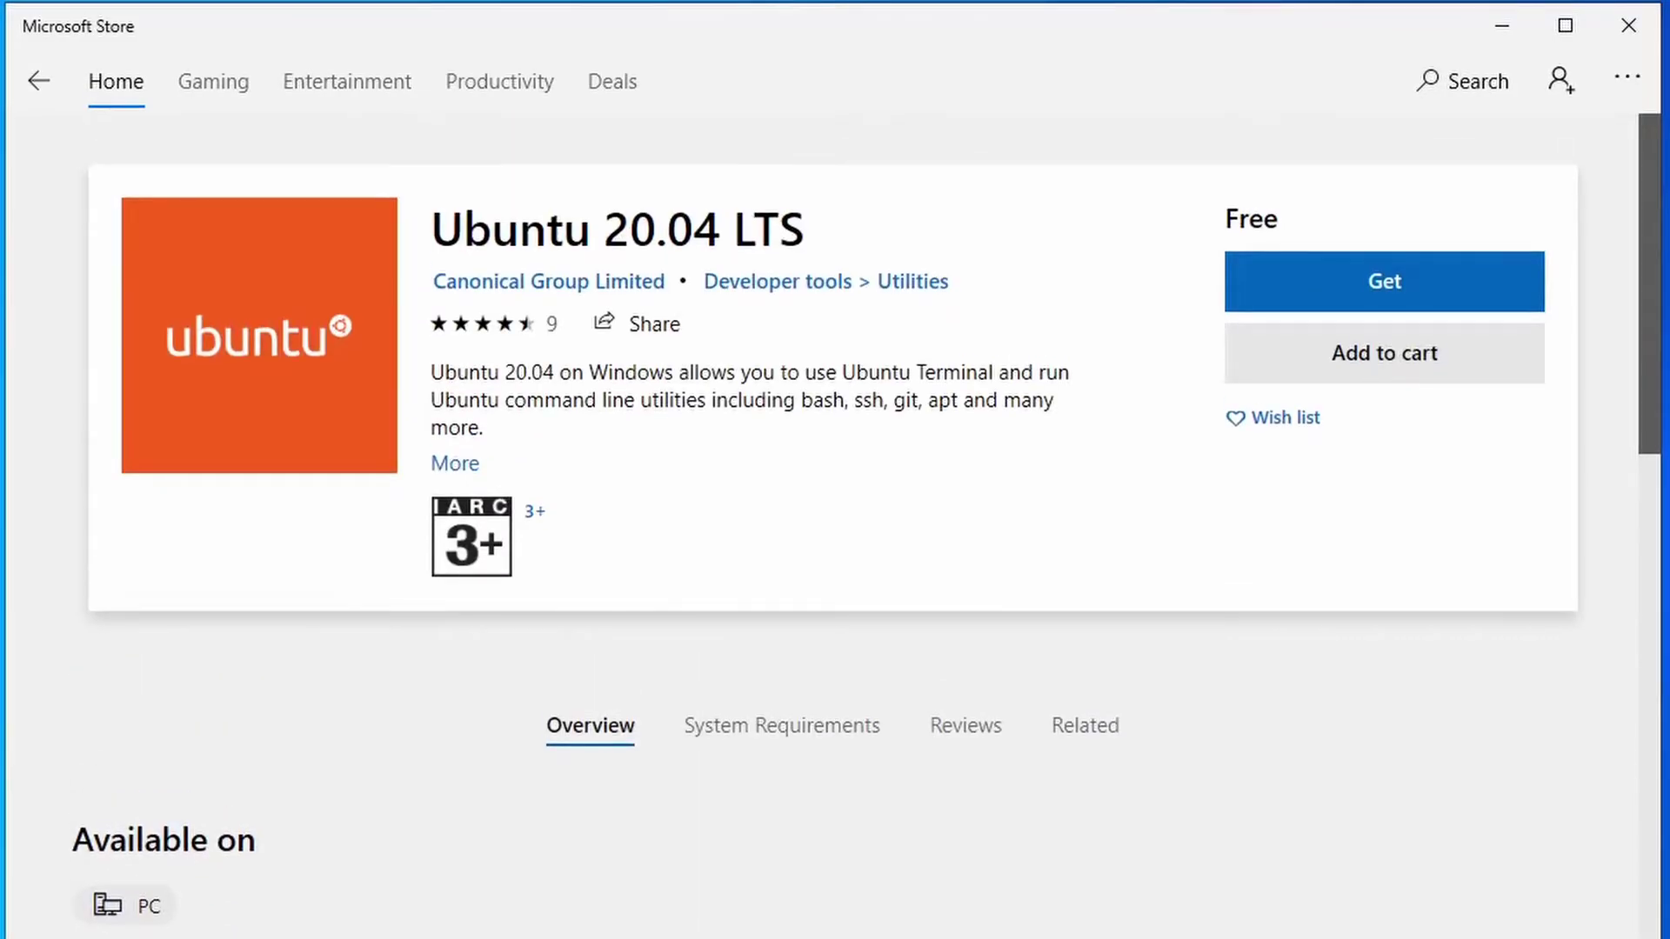
pyautogui.click(1365, 300)
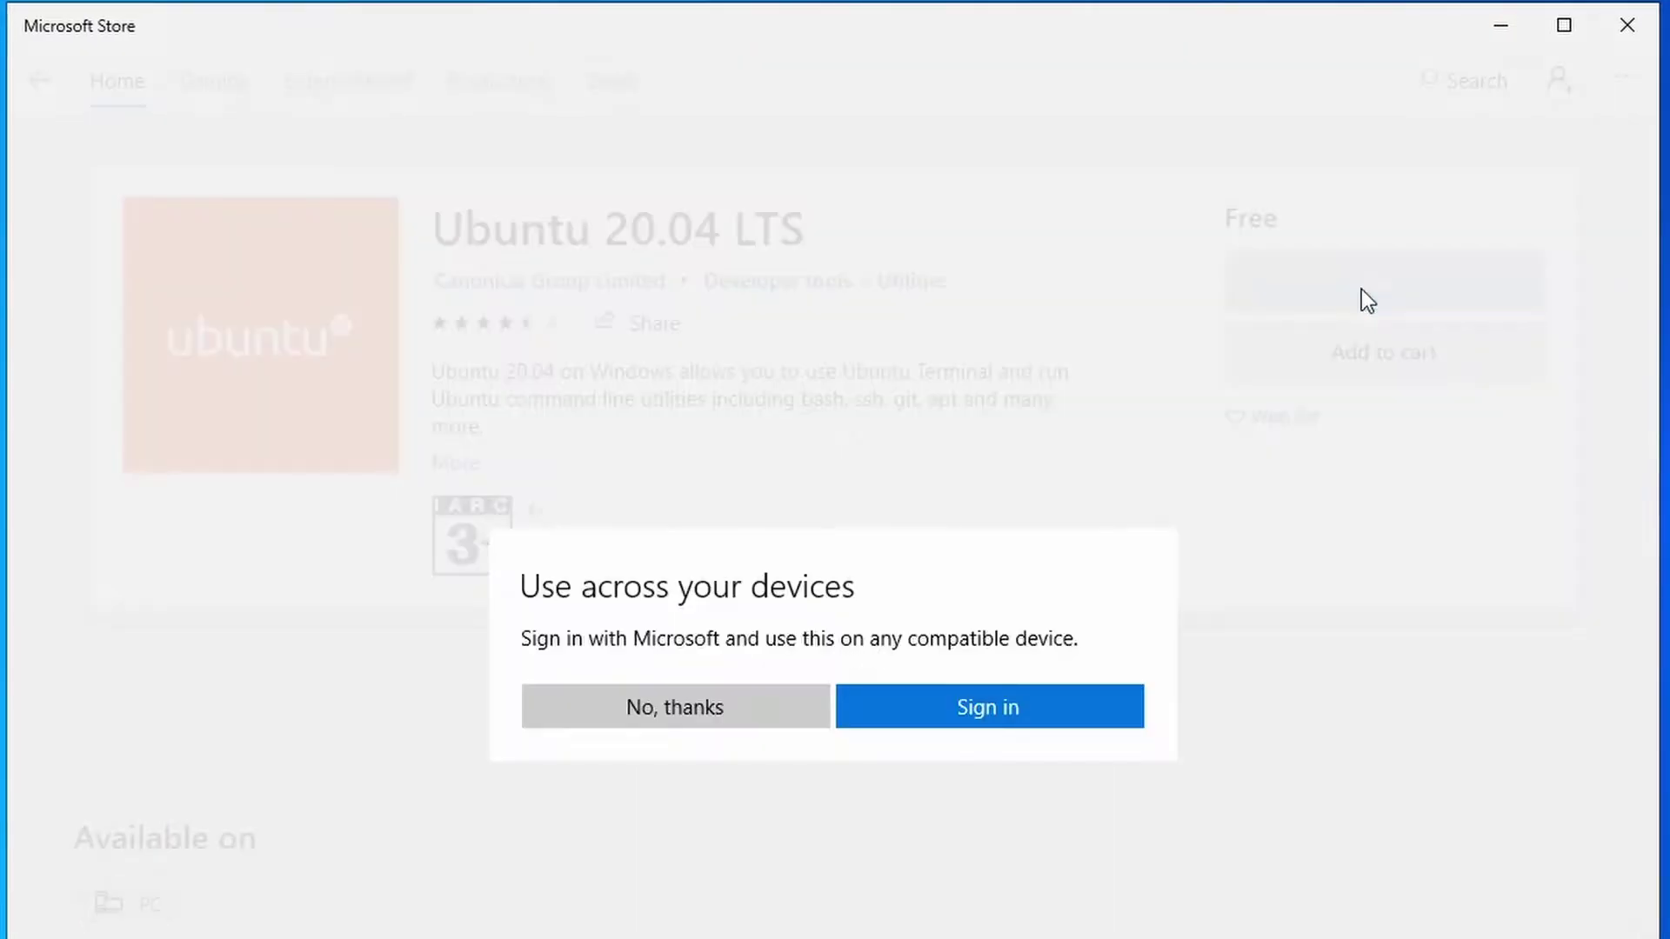
# - Skip Microsoft sign-in and install Ubuntu 20.04 LTS
pyautogui.click(666, 715)
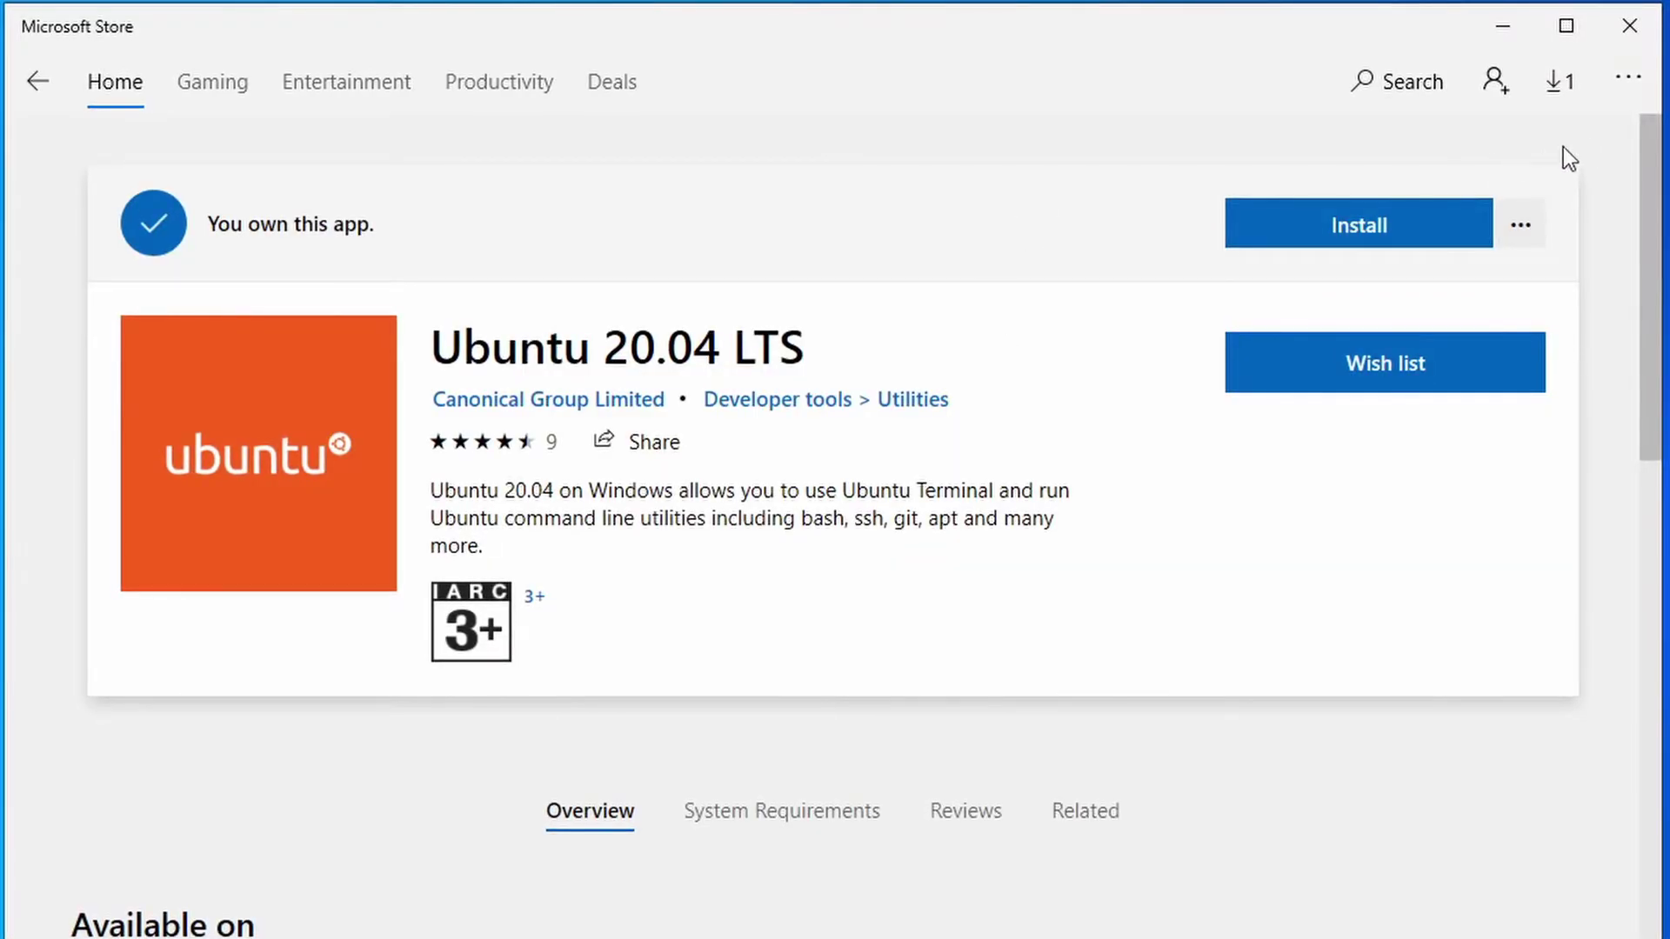
pyautogui.click(1556, 80)
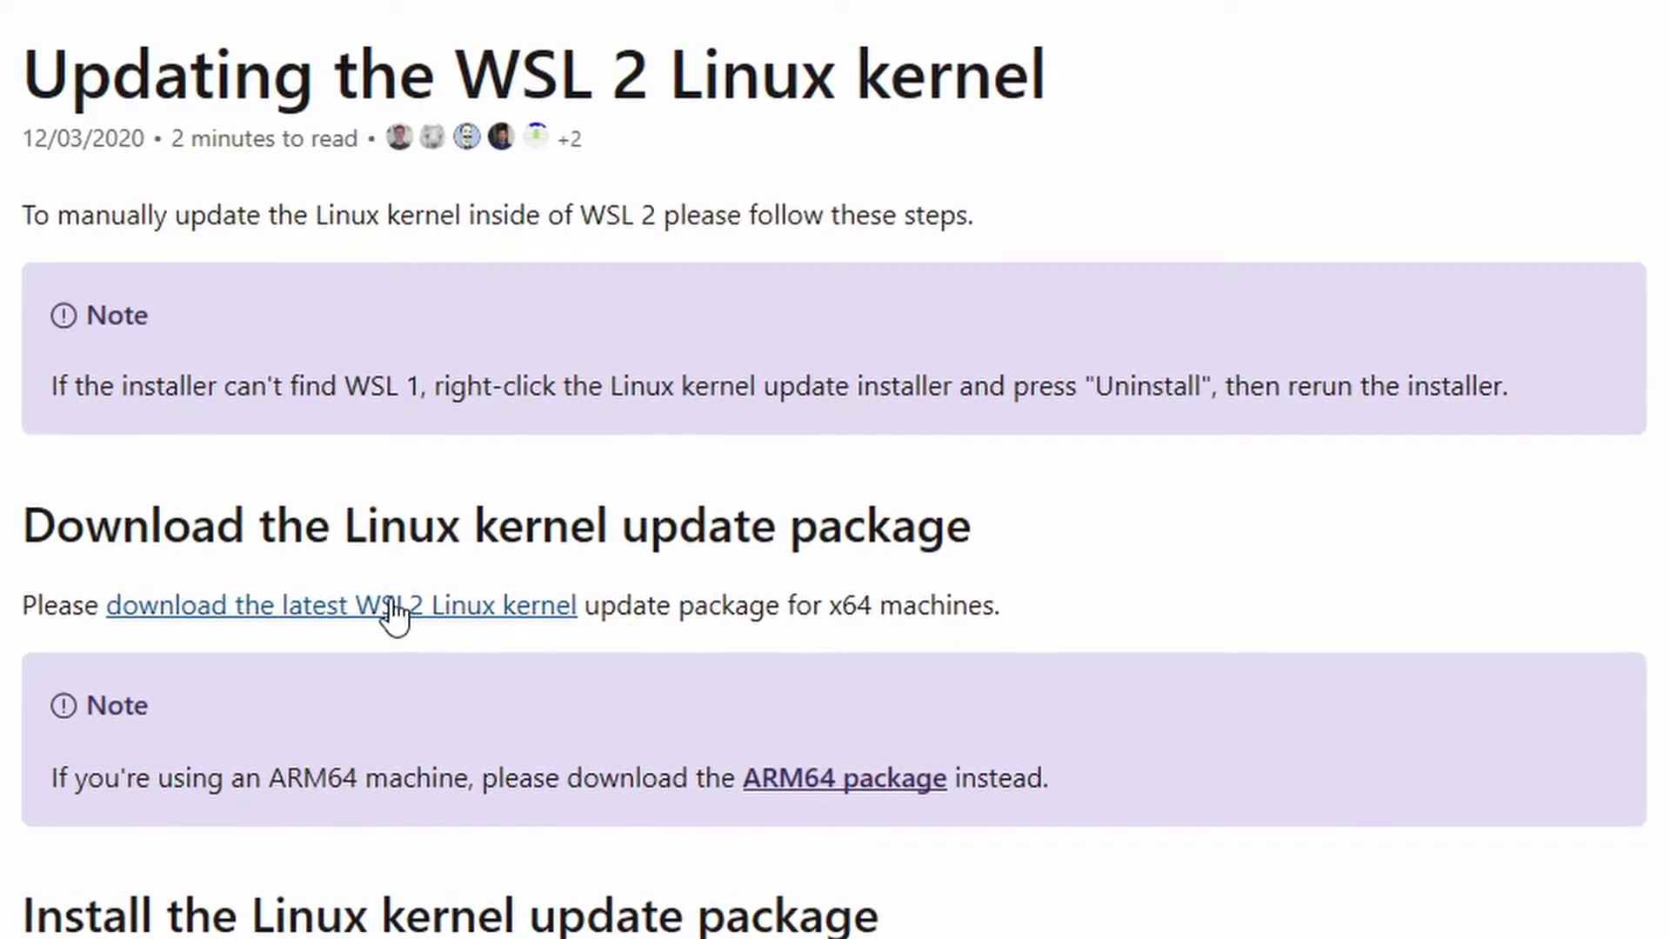
# - Download and save wsl_update_x64.msi (13.6 MB), then show it in its folder
pyautogui.click(396, 609)
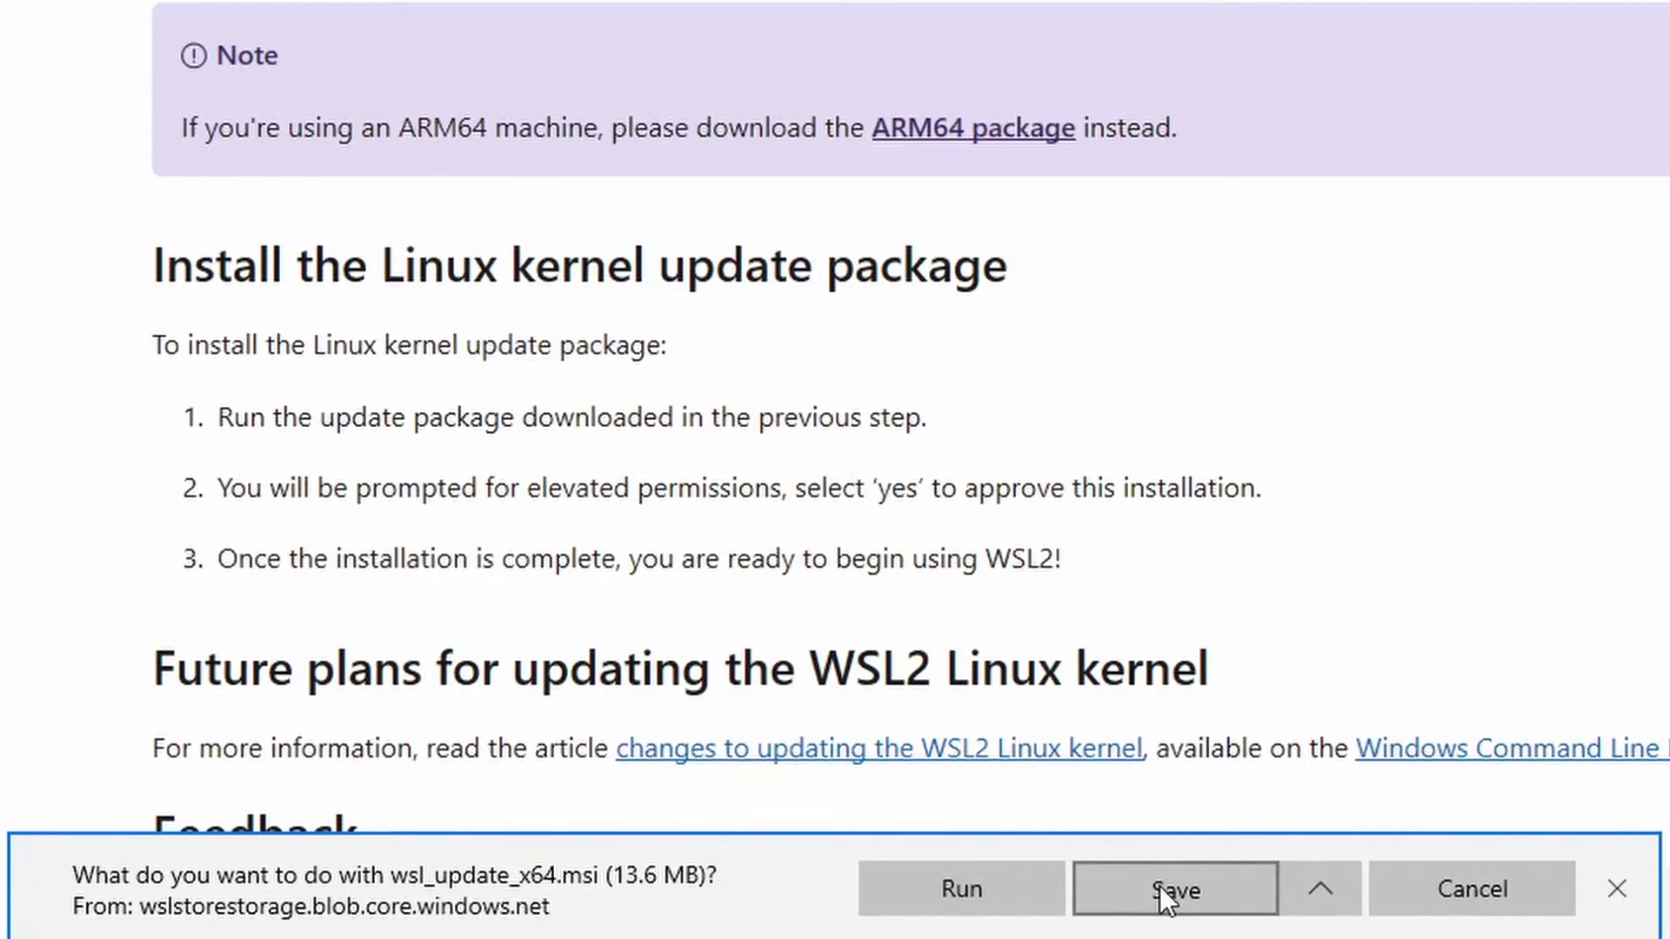
pyautogui.click(1165, 890)
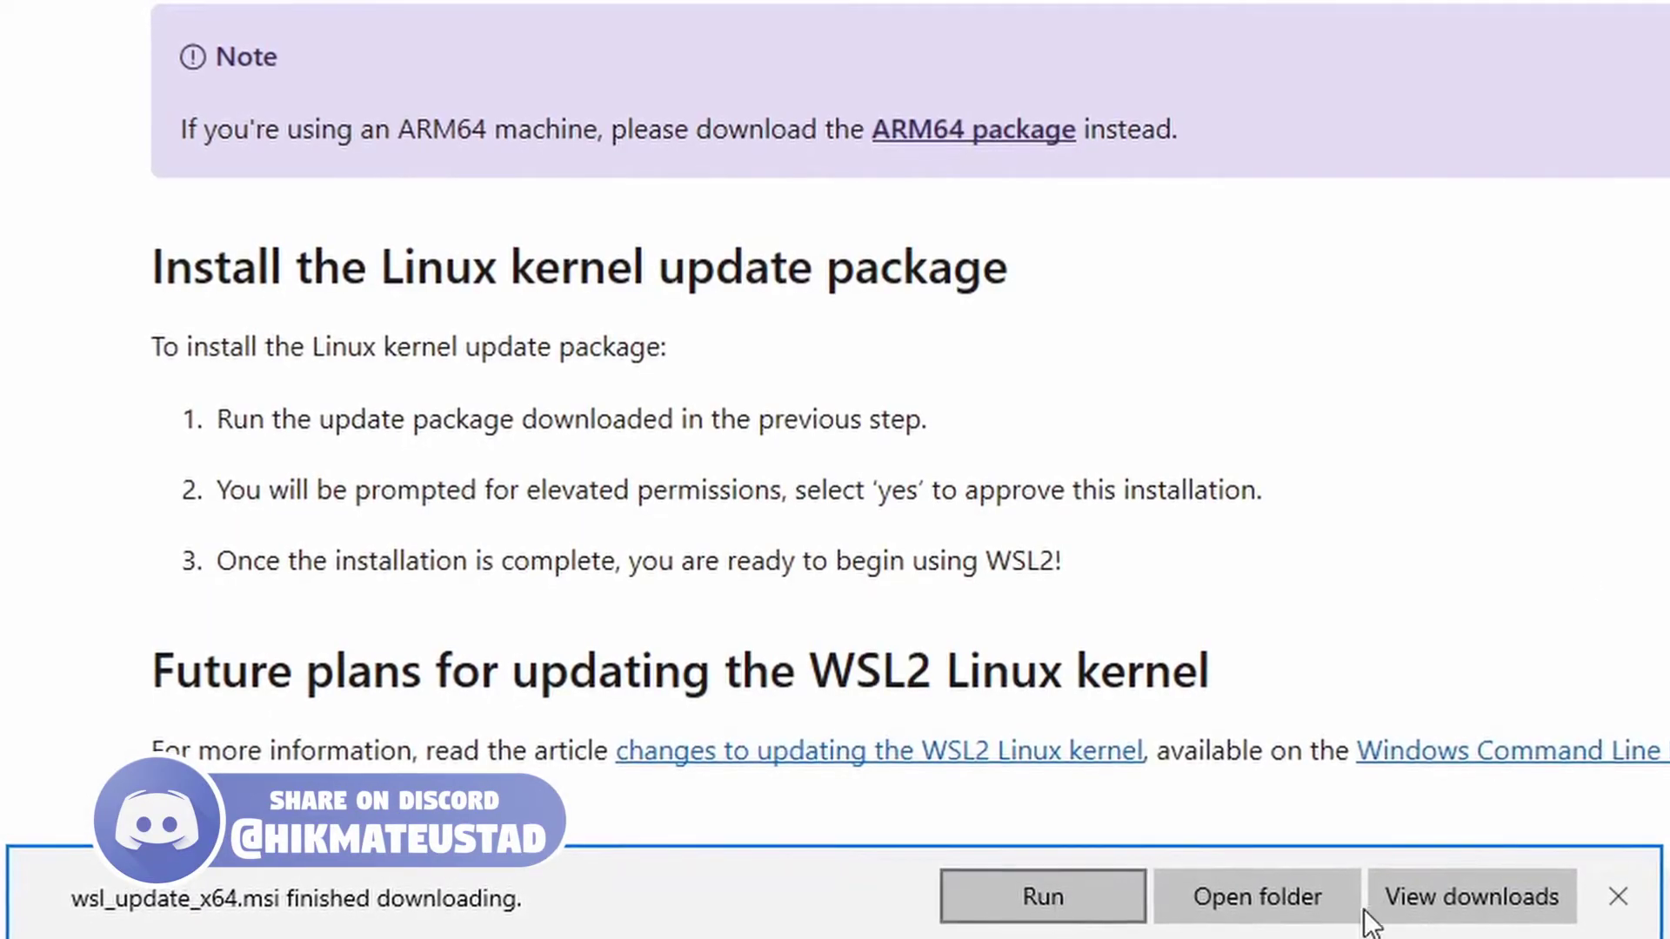
pyautogui.click(1481, 900)
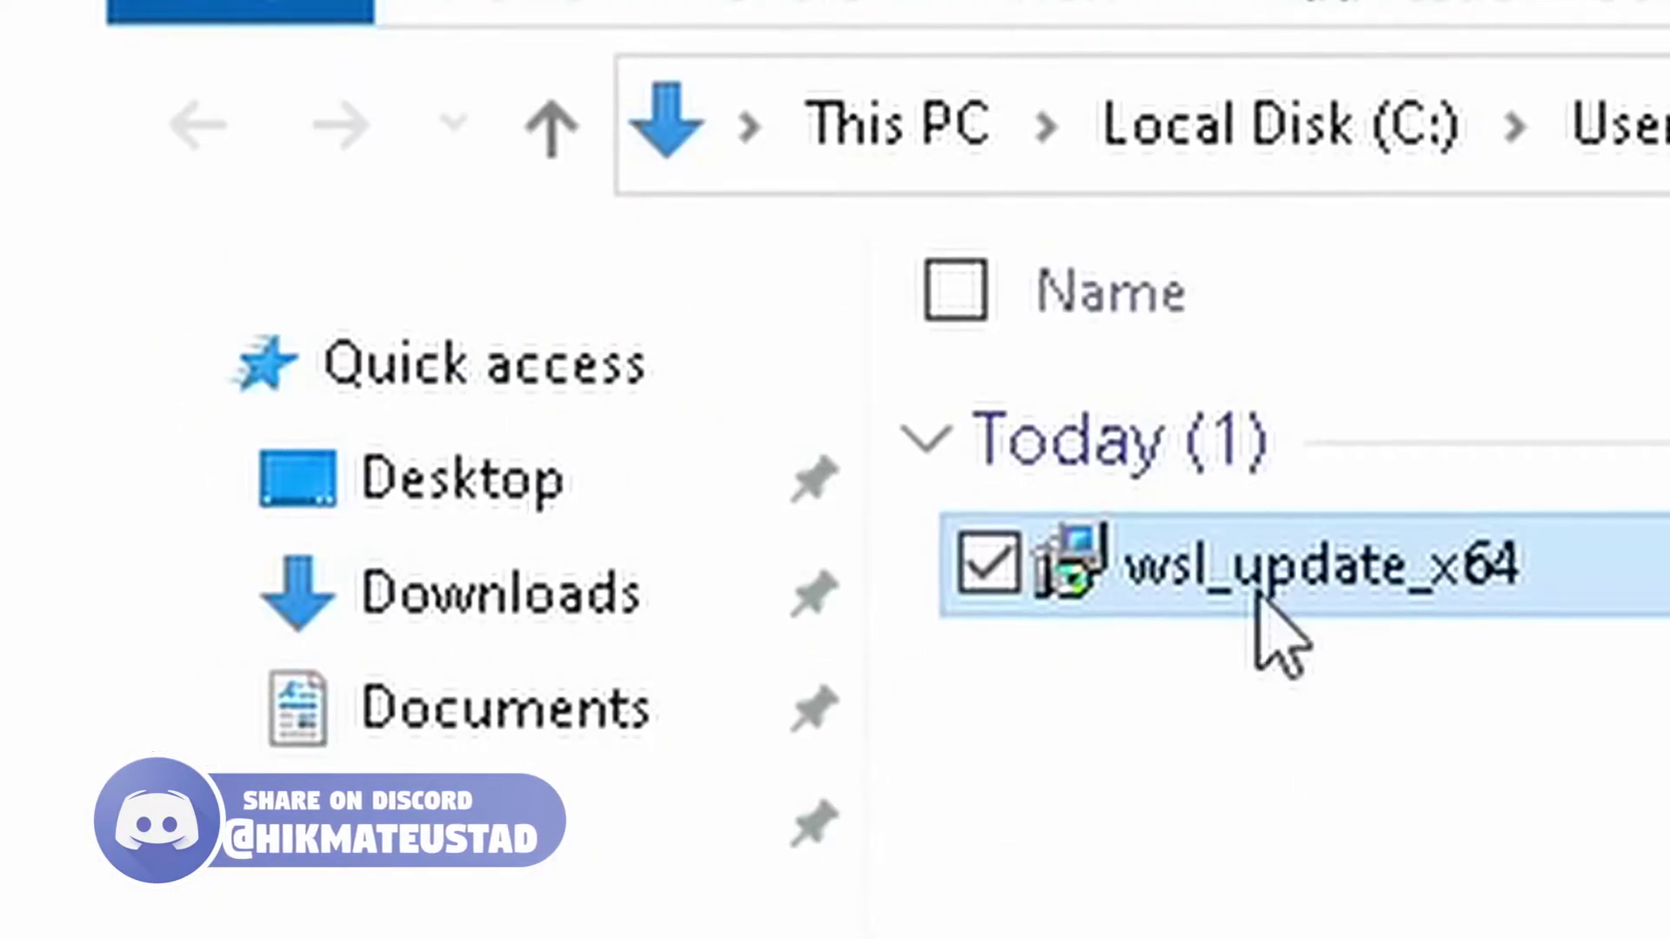
# - Move wsl_update_x64 from Downloads to the Desktop and select it there
pyautogui.moveTo(1238, 581); pyautogui.dragTo(365, 487)
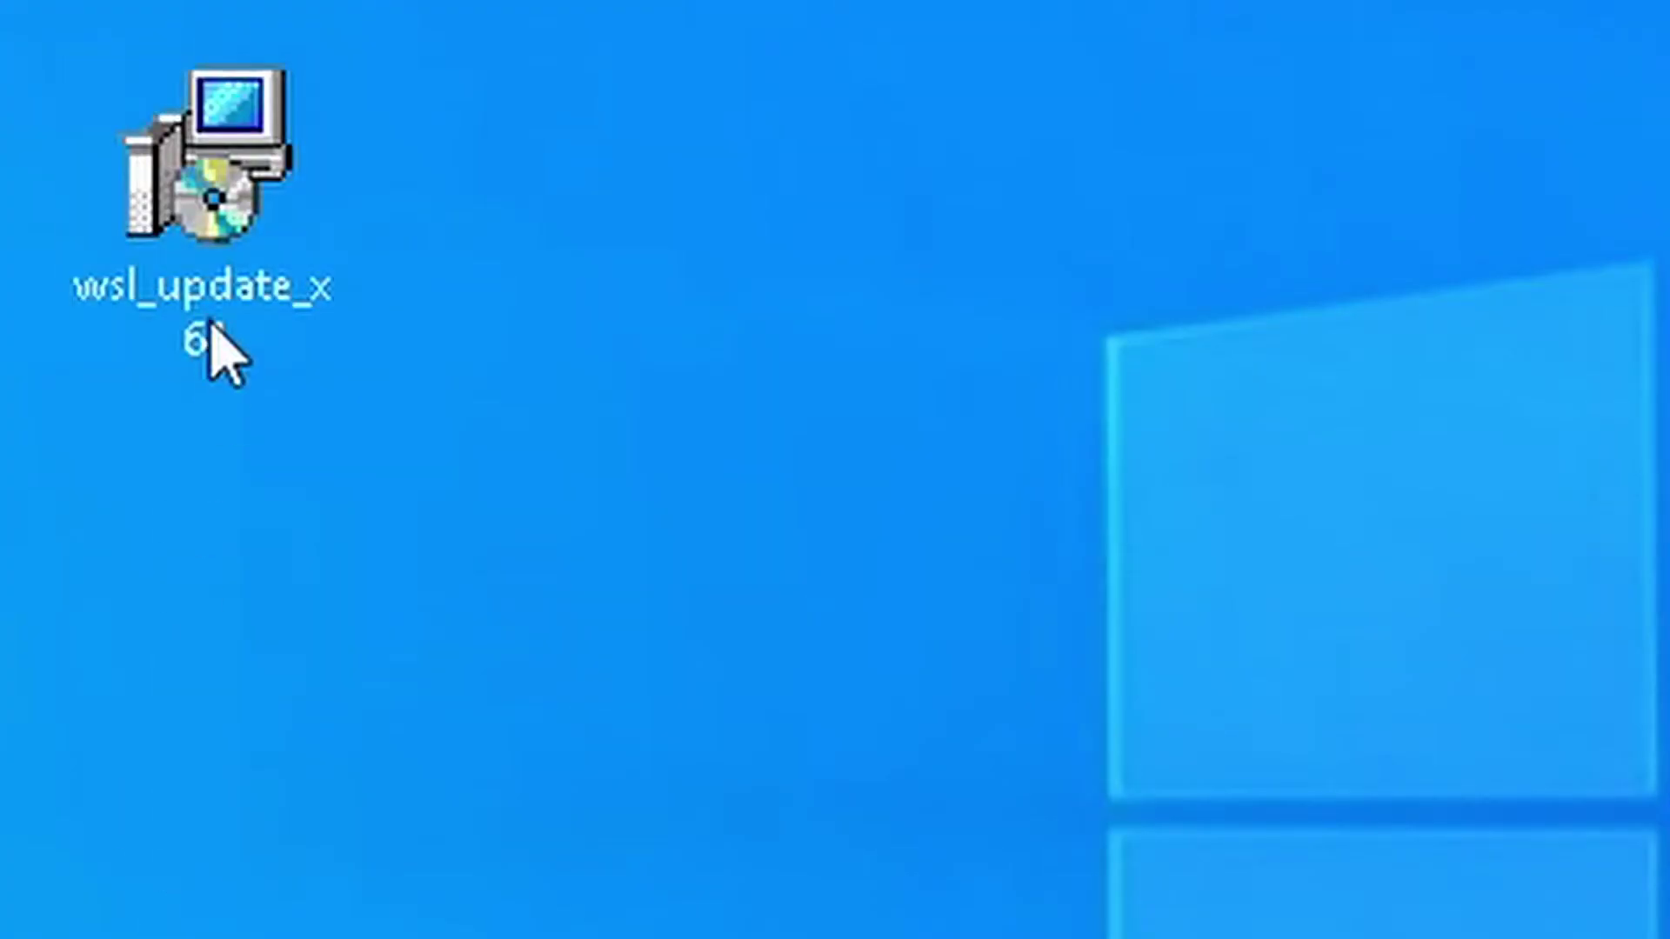
pyautogui.click(205, 253)
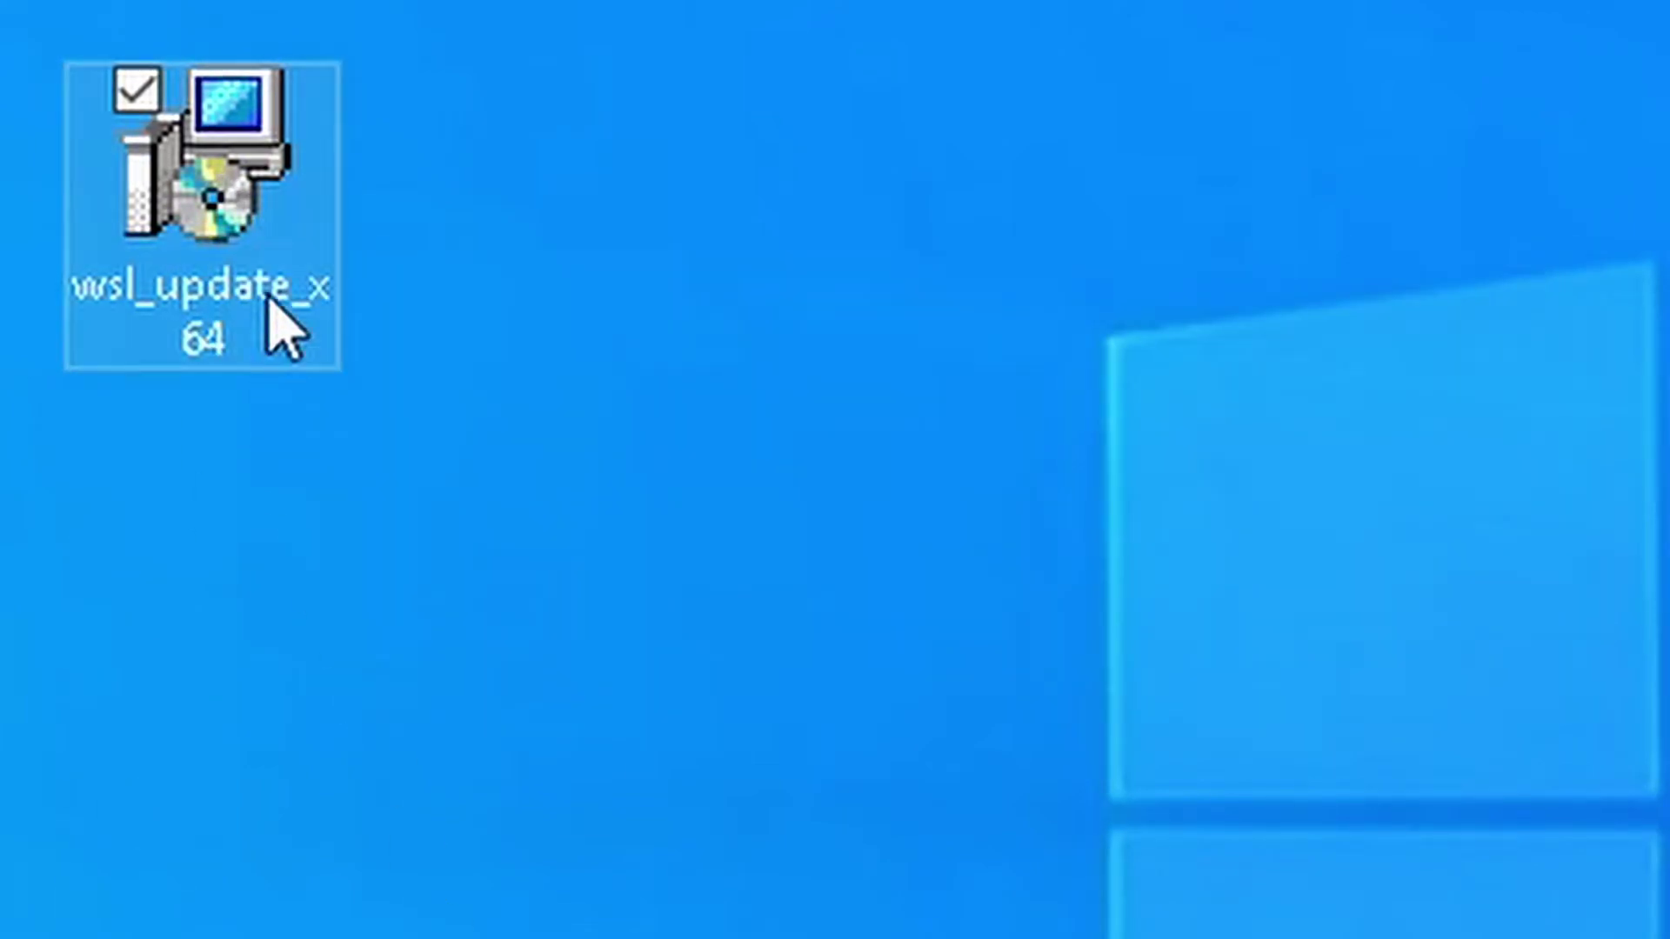
pyautogui.moveTo(245, 243)
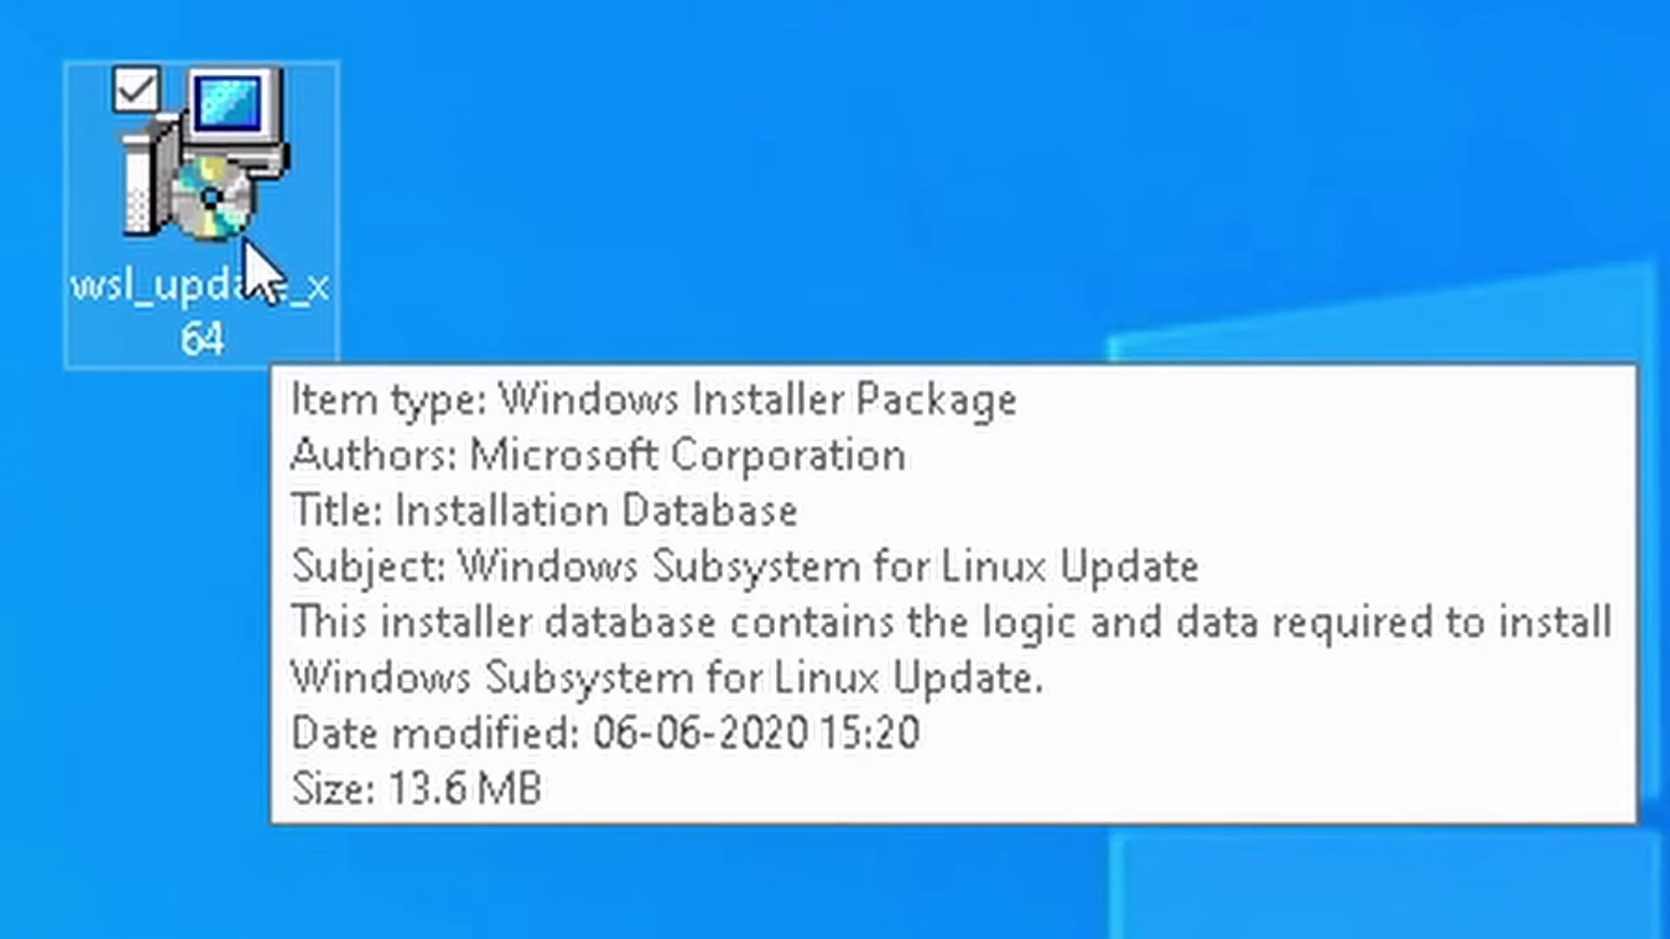
# - Run wsl_update_x64, approve the UAC prompt and finish installing the WSL 2 kernel update
pyautogui.doubleClick(245, 243)
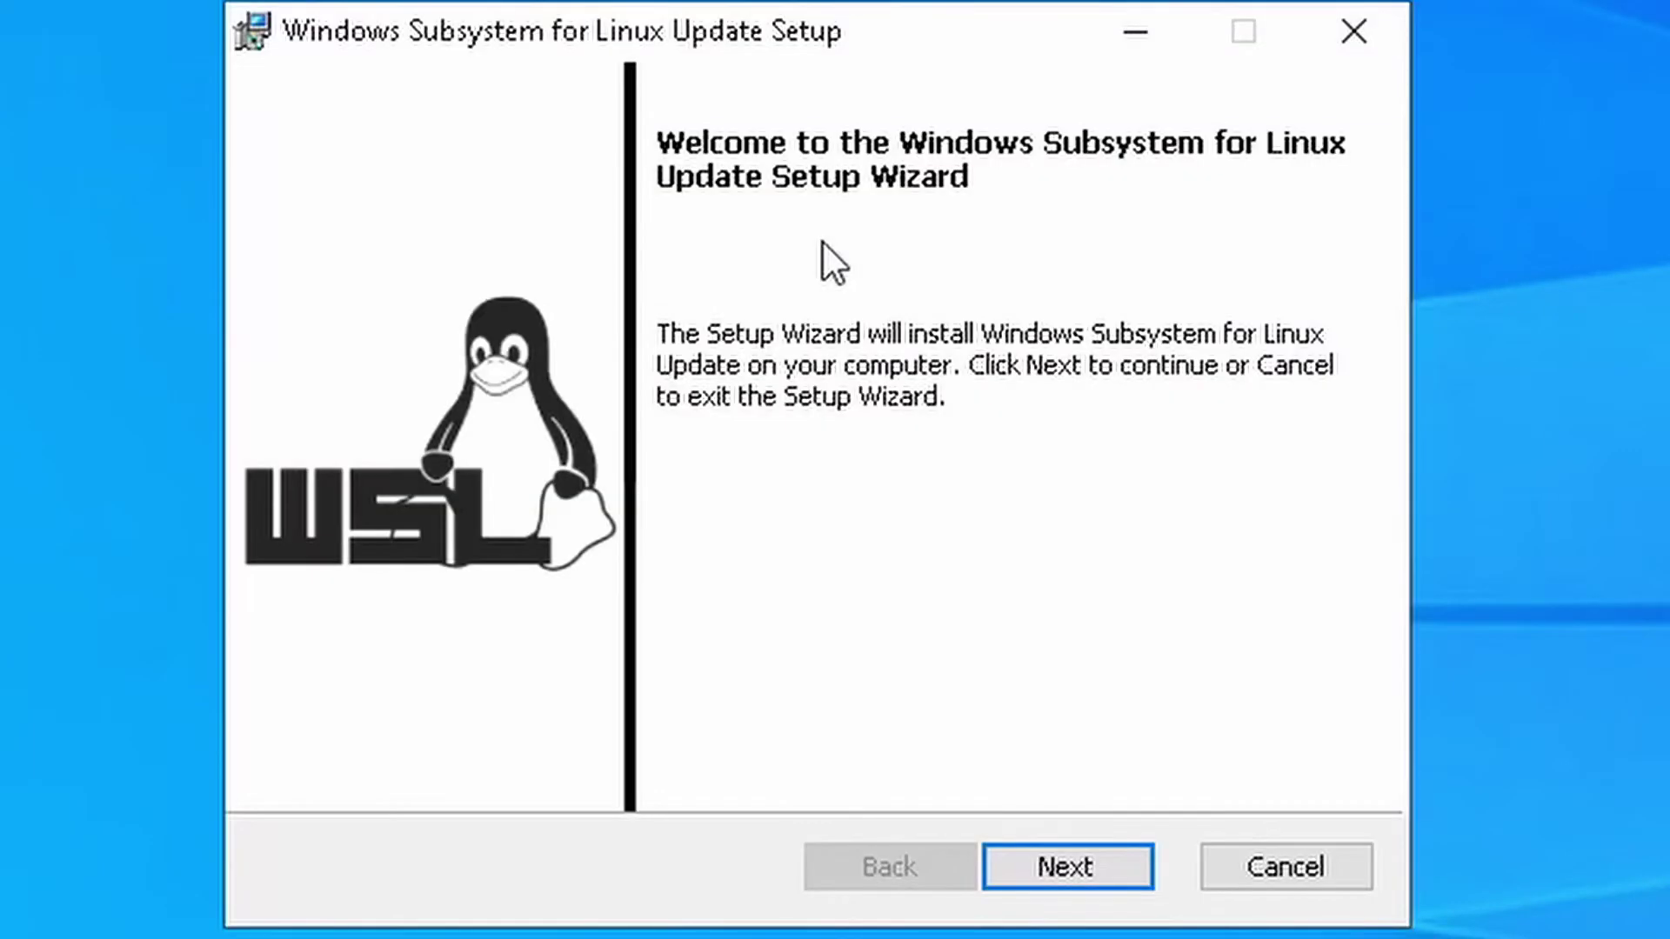
pyautogui.click(1092, 865)
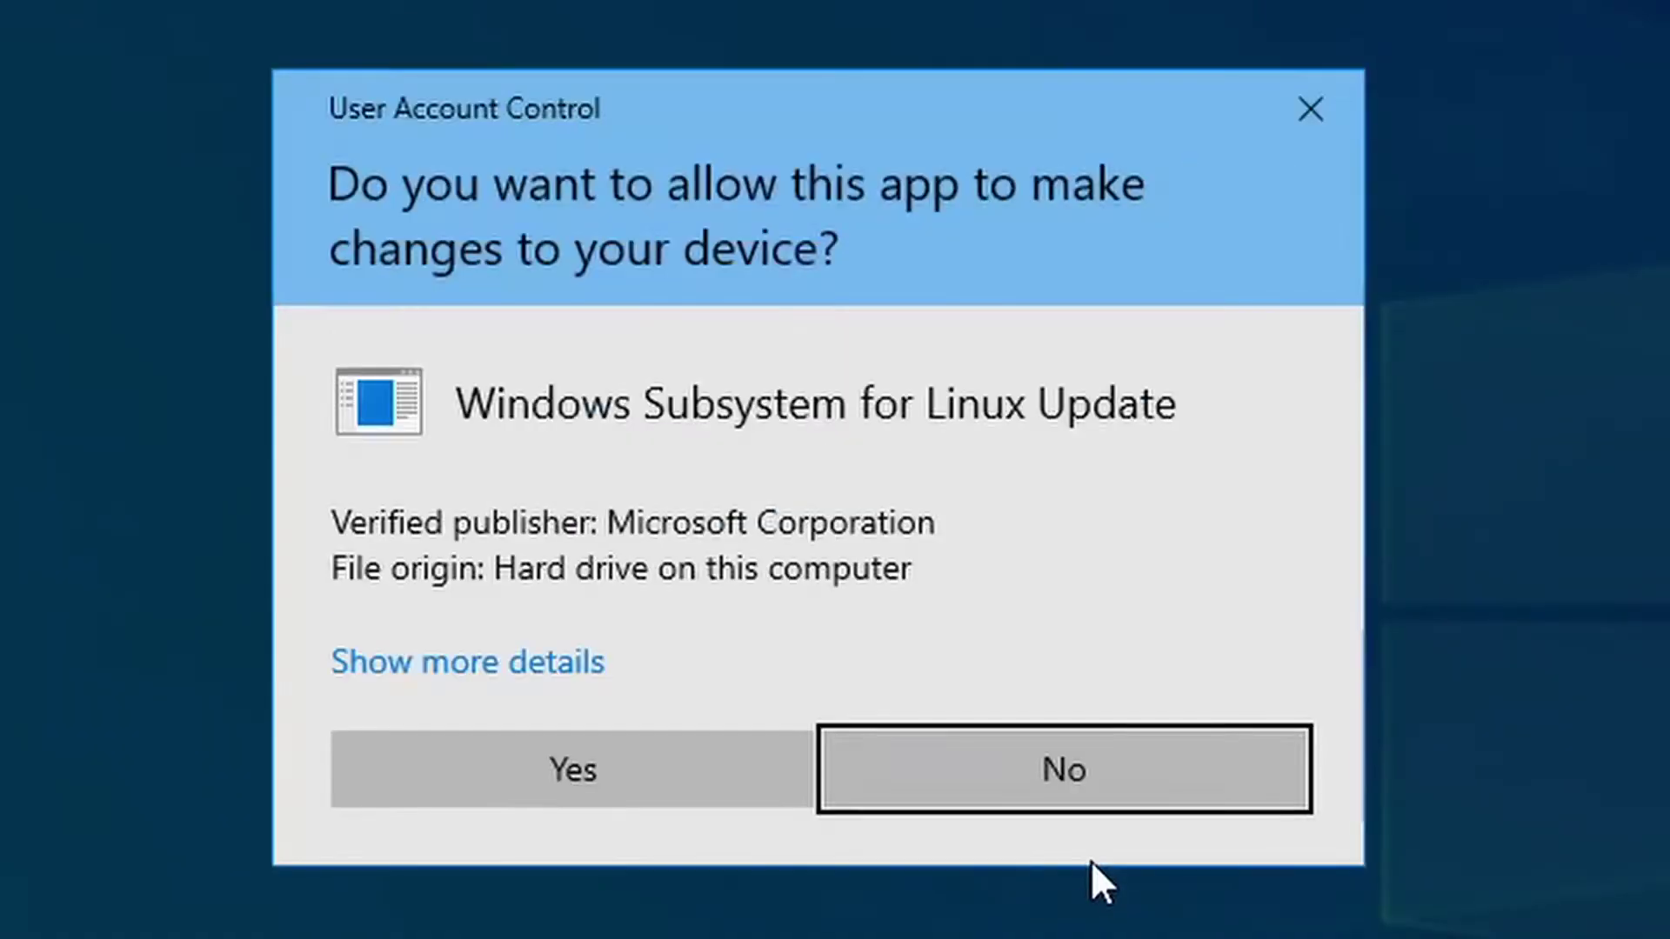
pyautogui.click(592, 788)
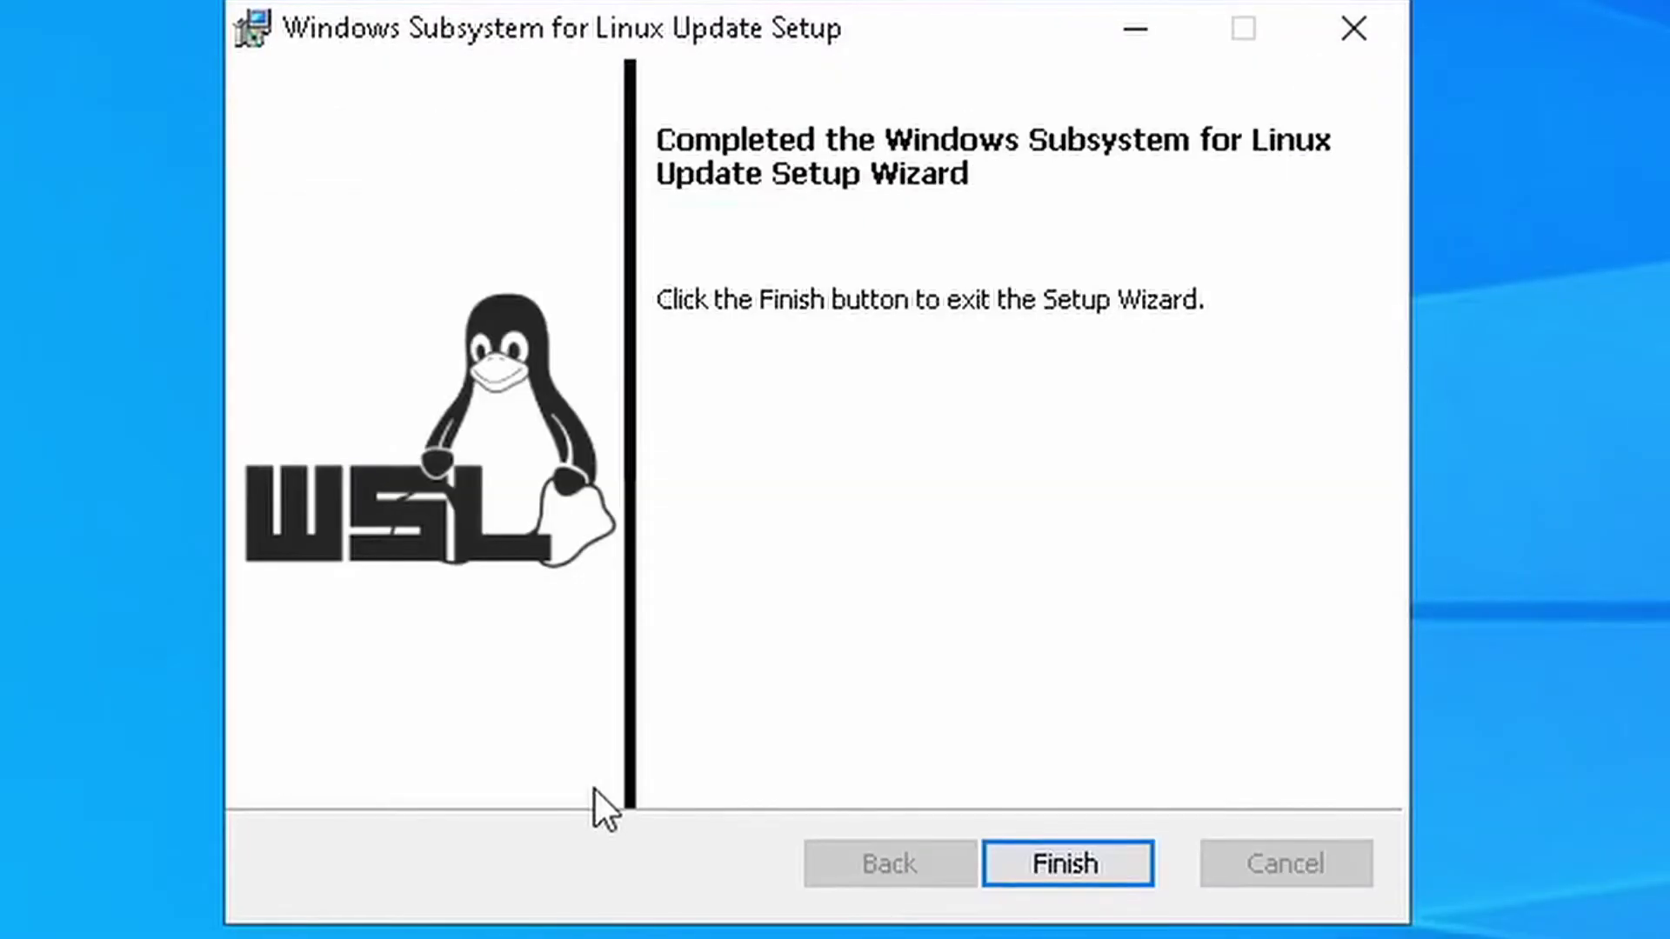
pyautogui.click(1026, 875)
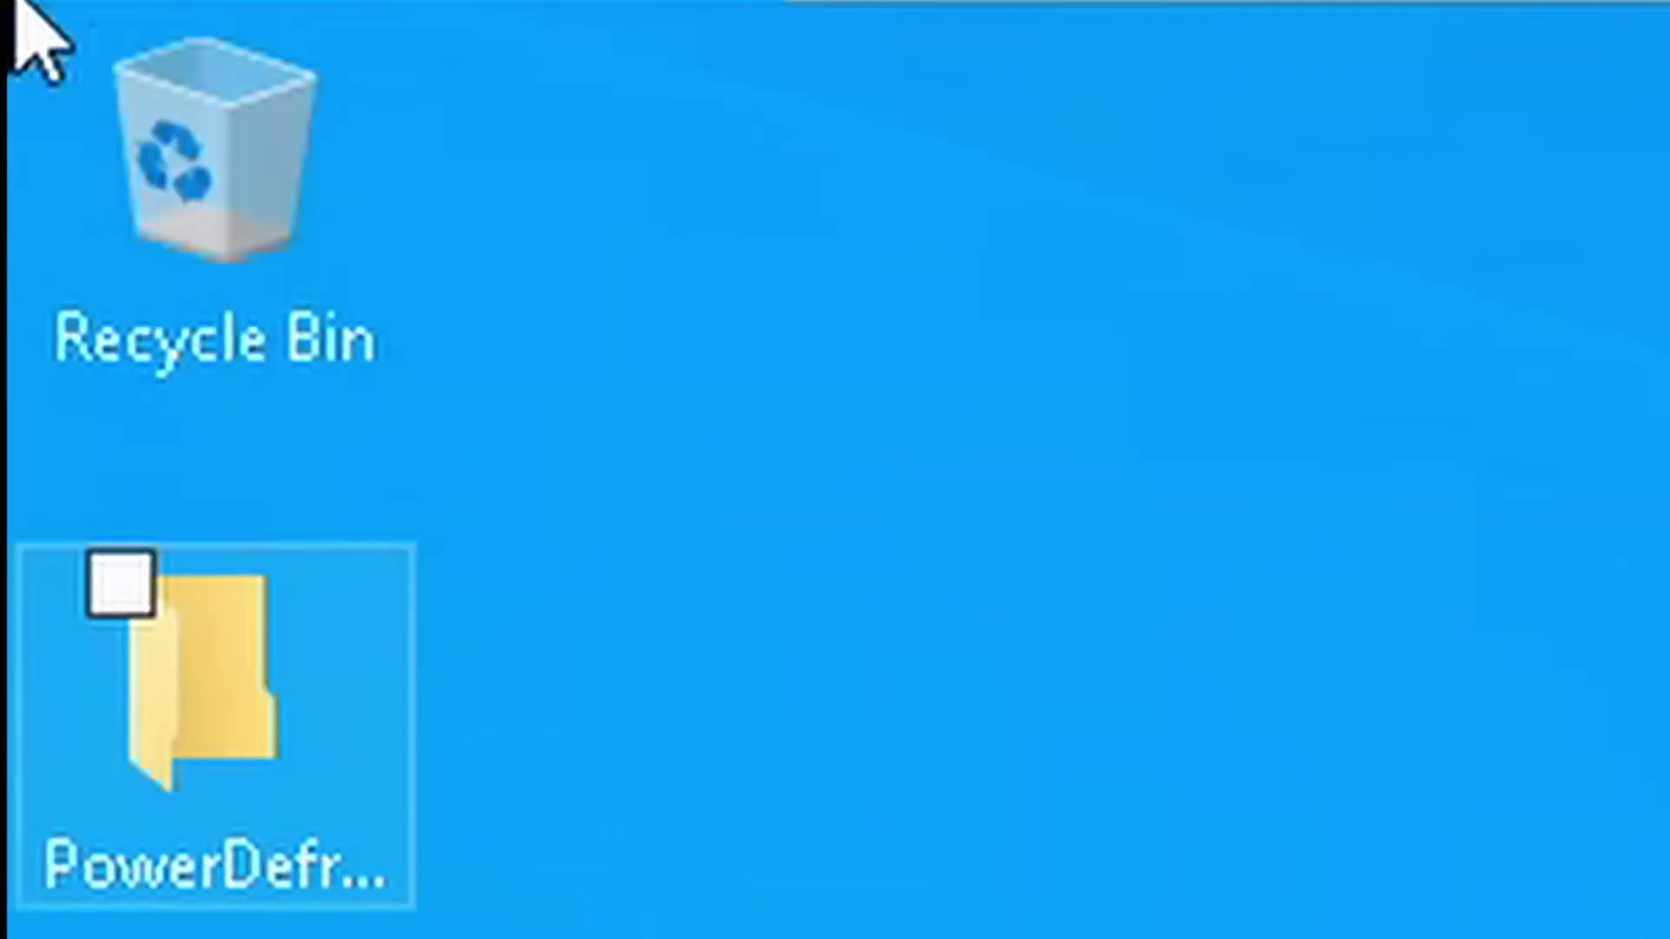
# - Launch Ubuntu 20.04 LTS from the app list and create its default UNIX username and password
pyautogui.click(54, 97)
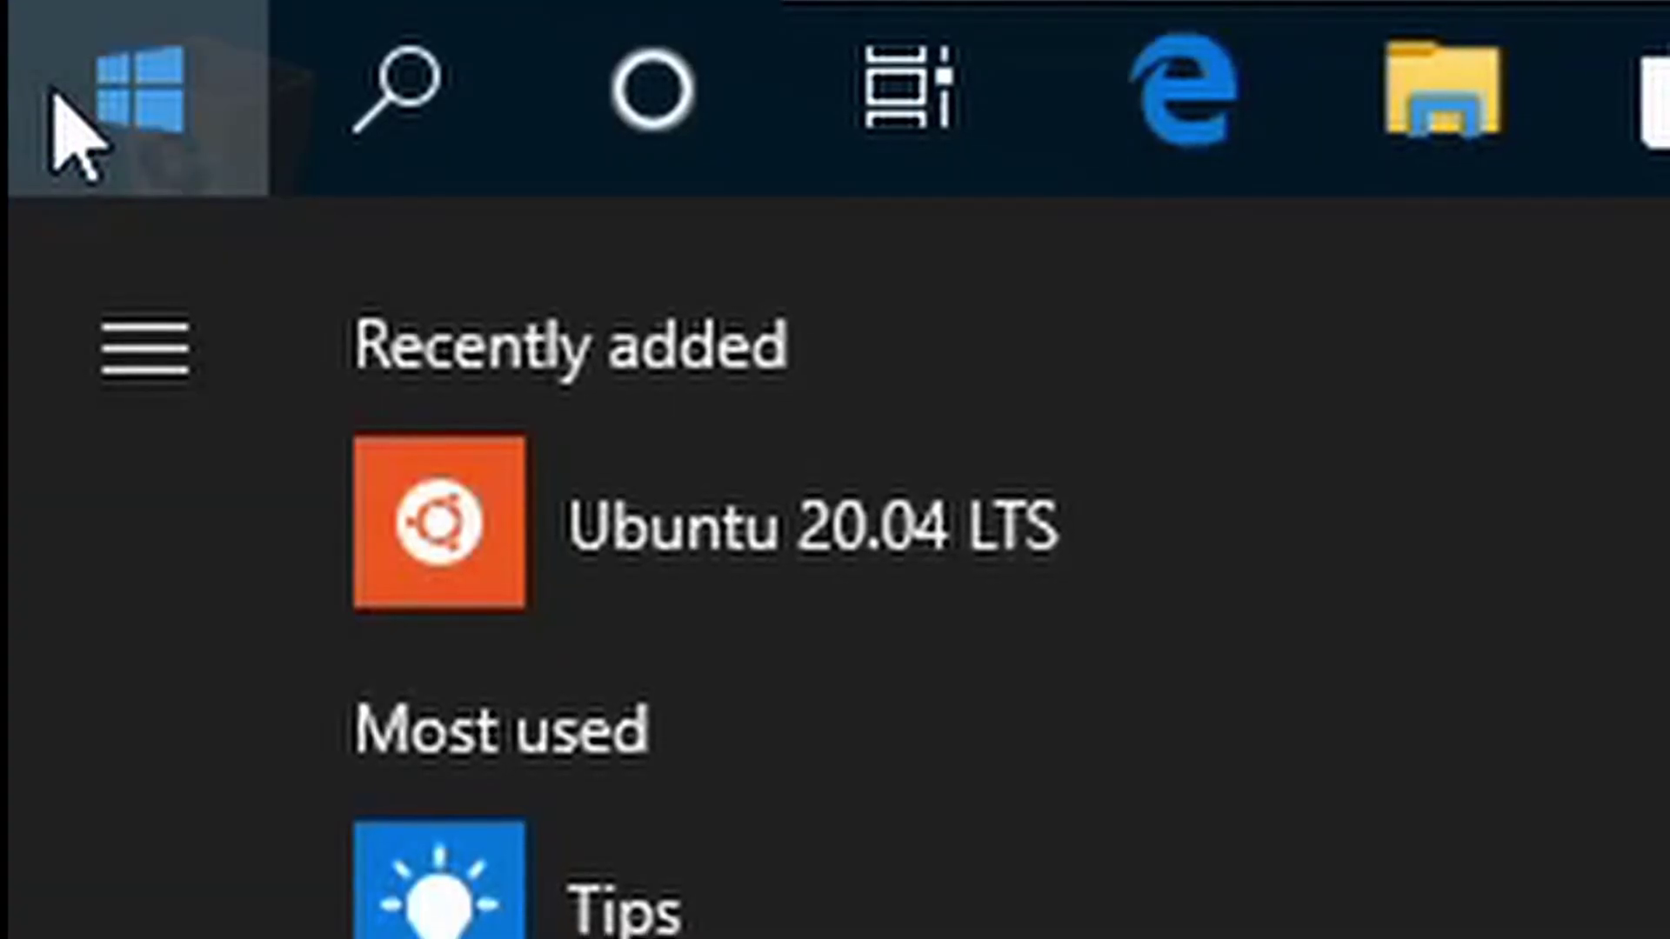
pyautogui.click(716, 503)
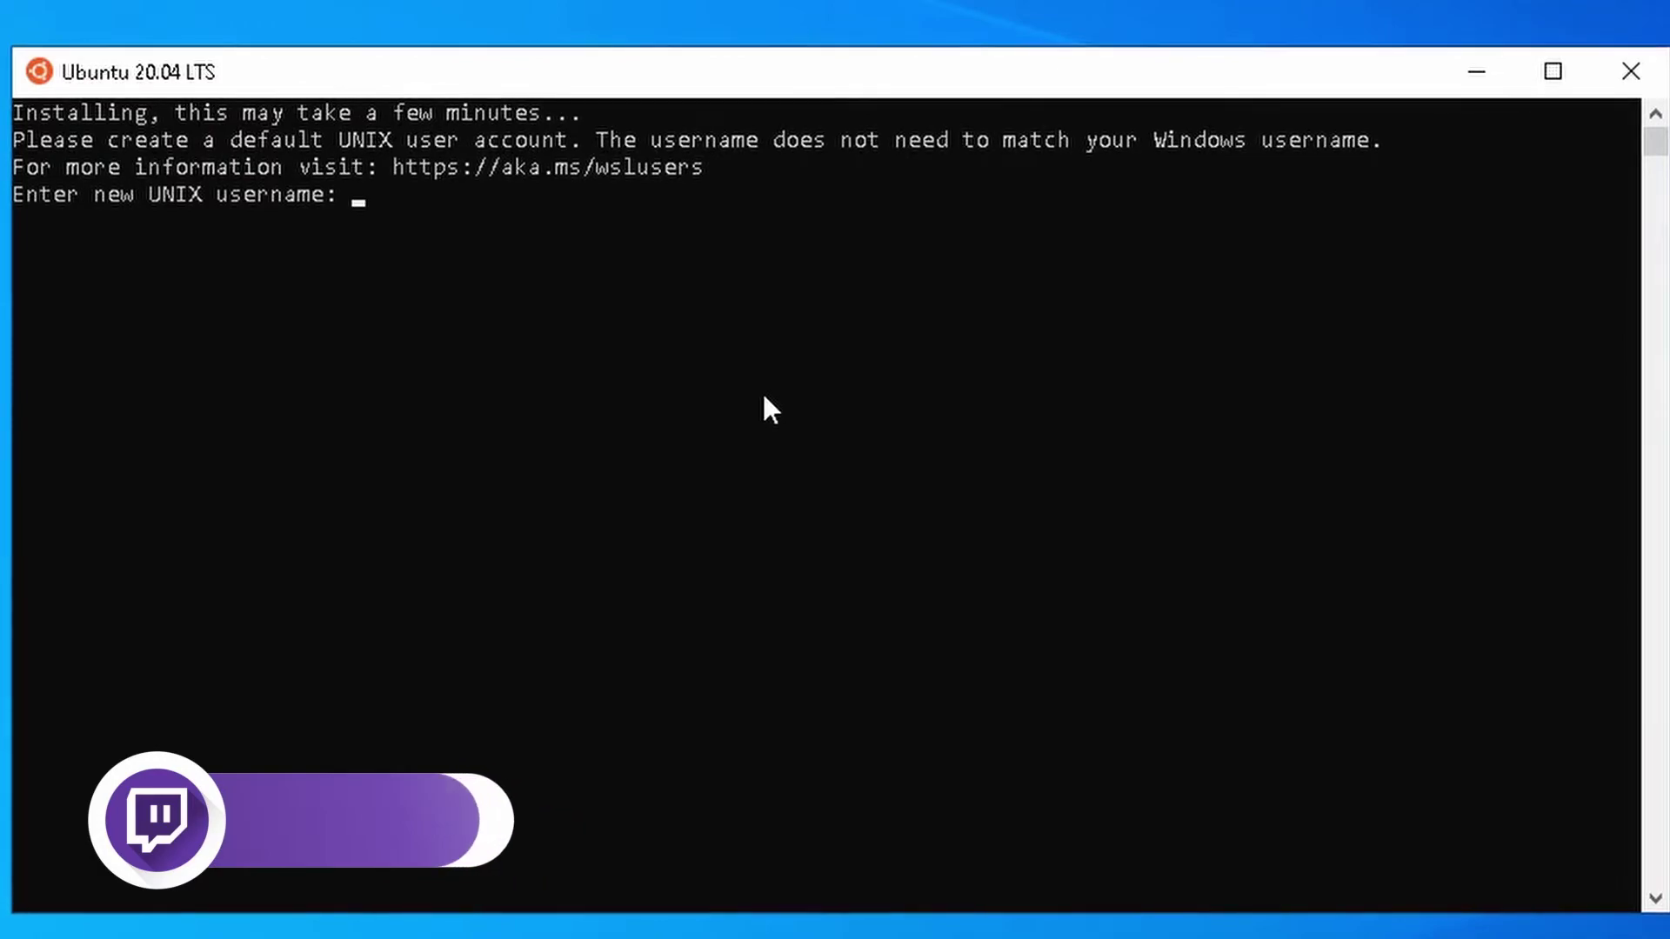
pyautogui.write('hey')
pyautogui.press('BackSpace')
pyautogui.write('u')
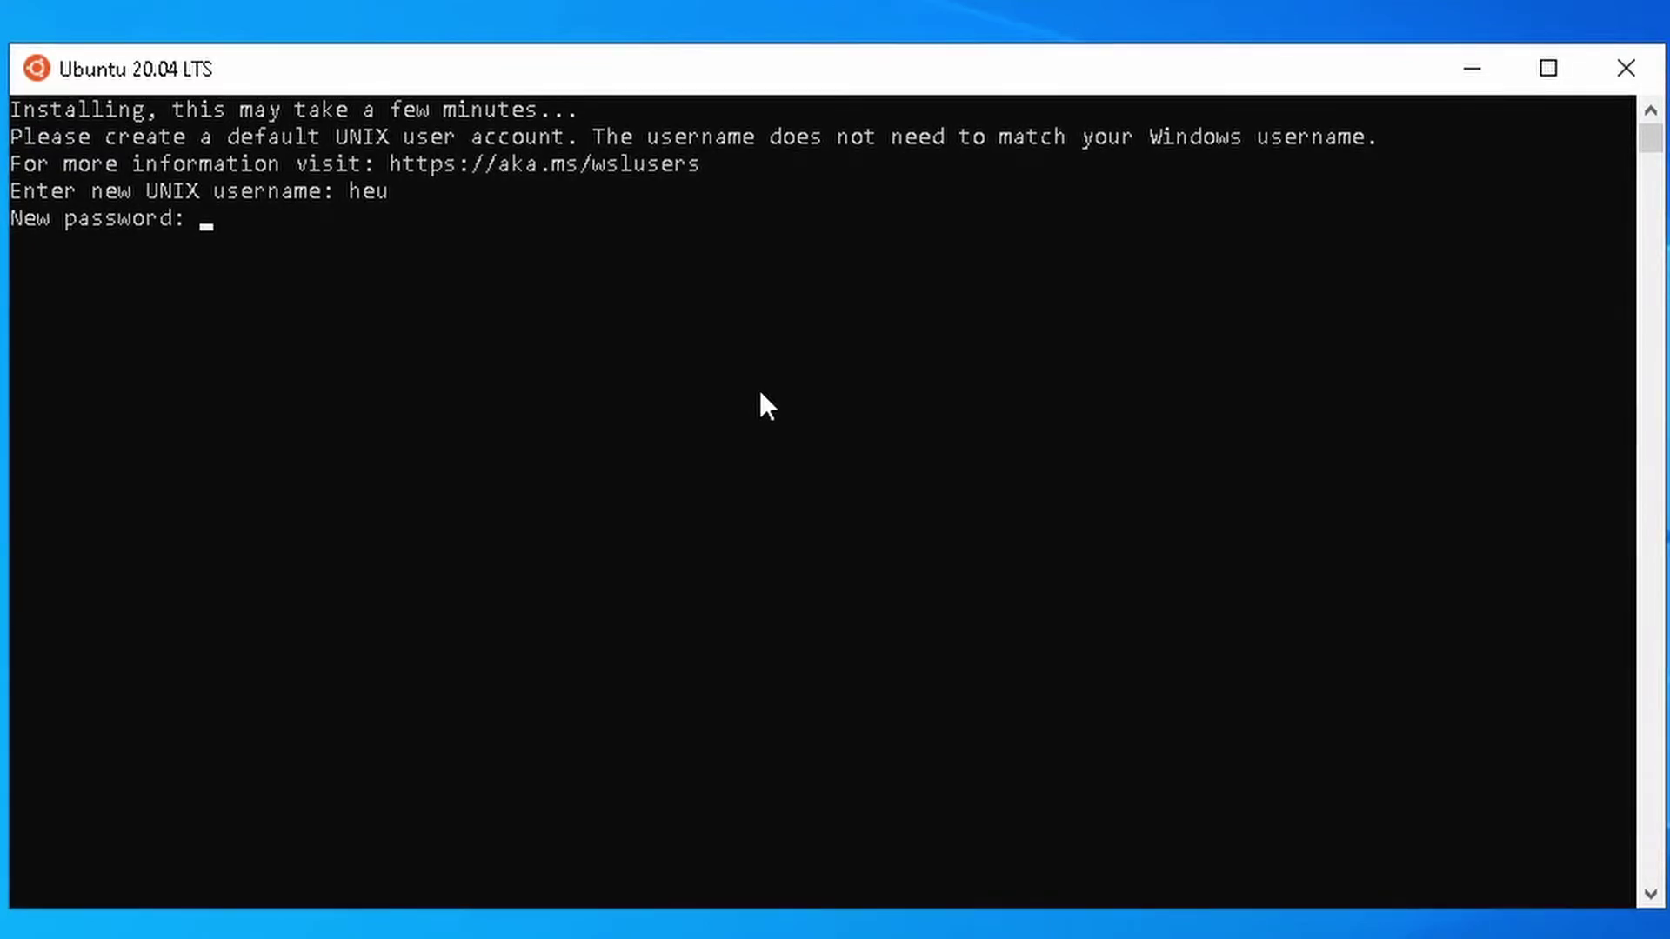
pyautogui.press('Return')
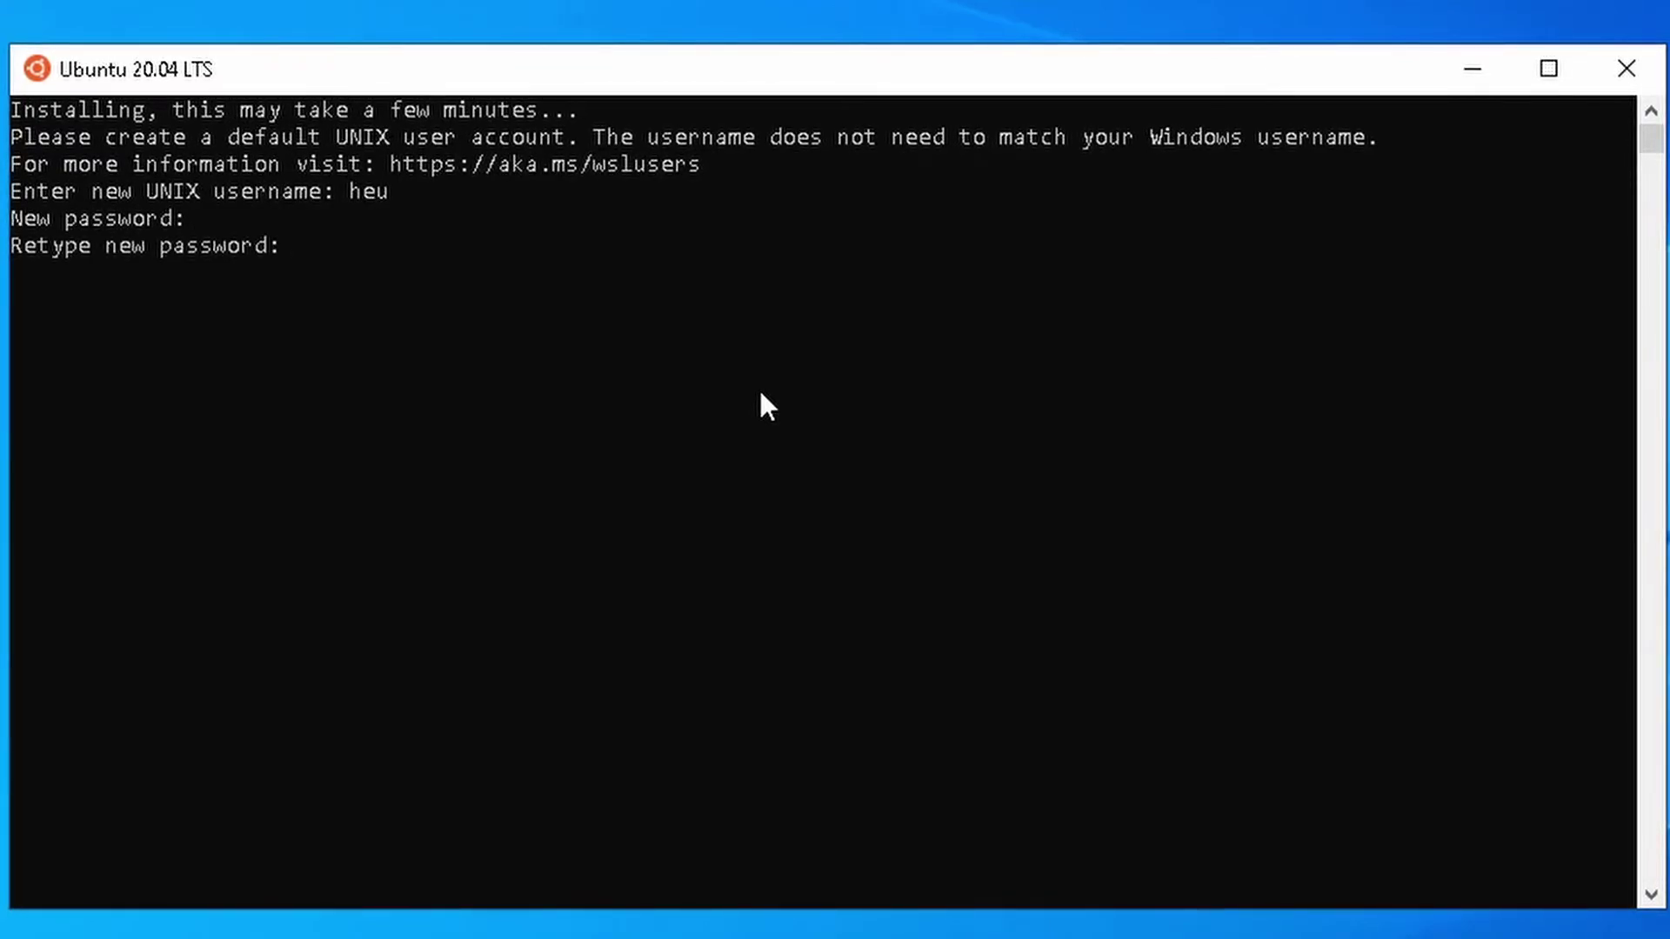
pyautogui.press('Return')
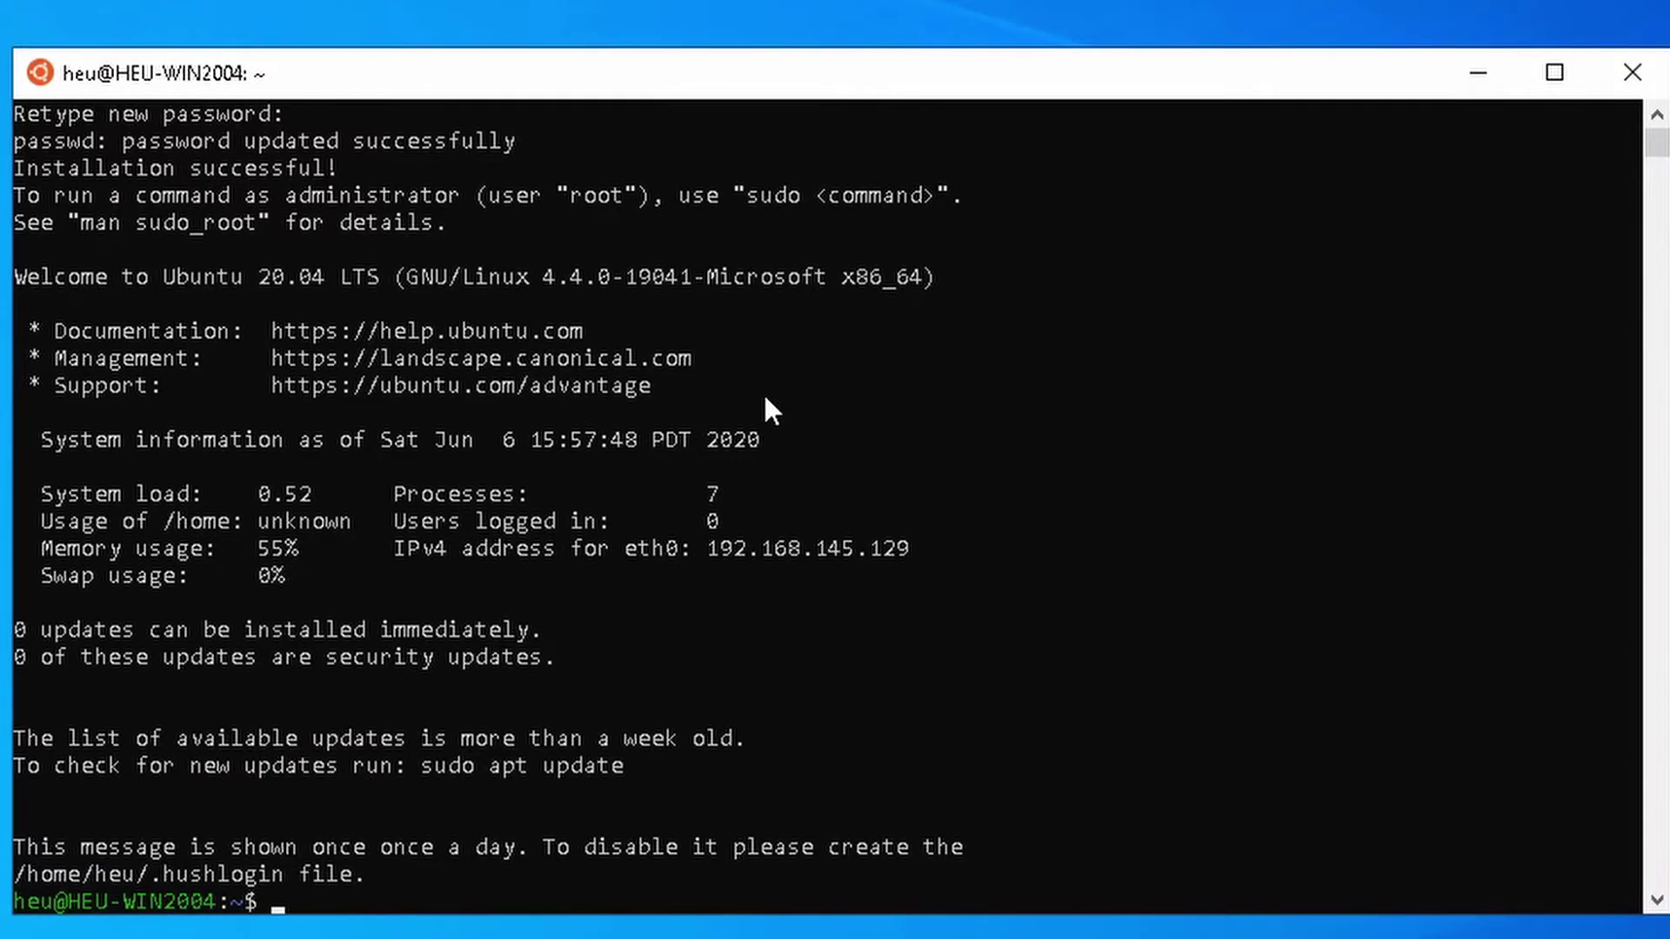
# - Exit the Ubuntu shell and open Windows PowerShell from the search results
pyautogui.write('exit')
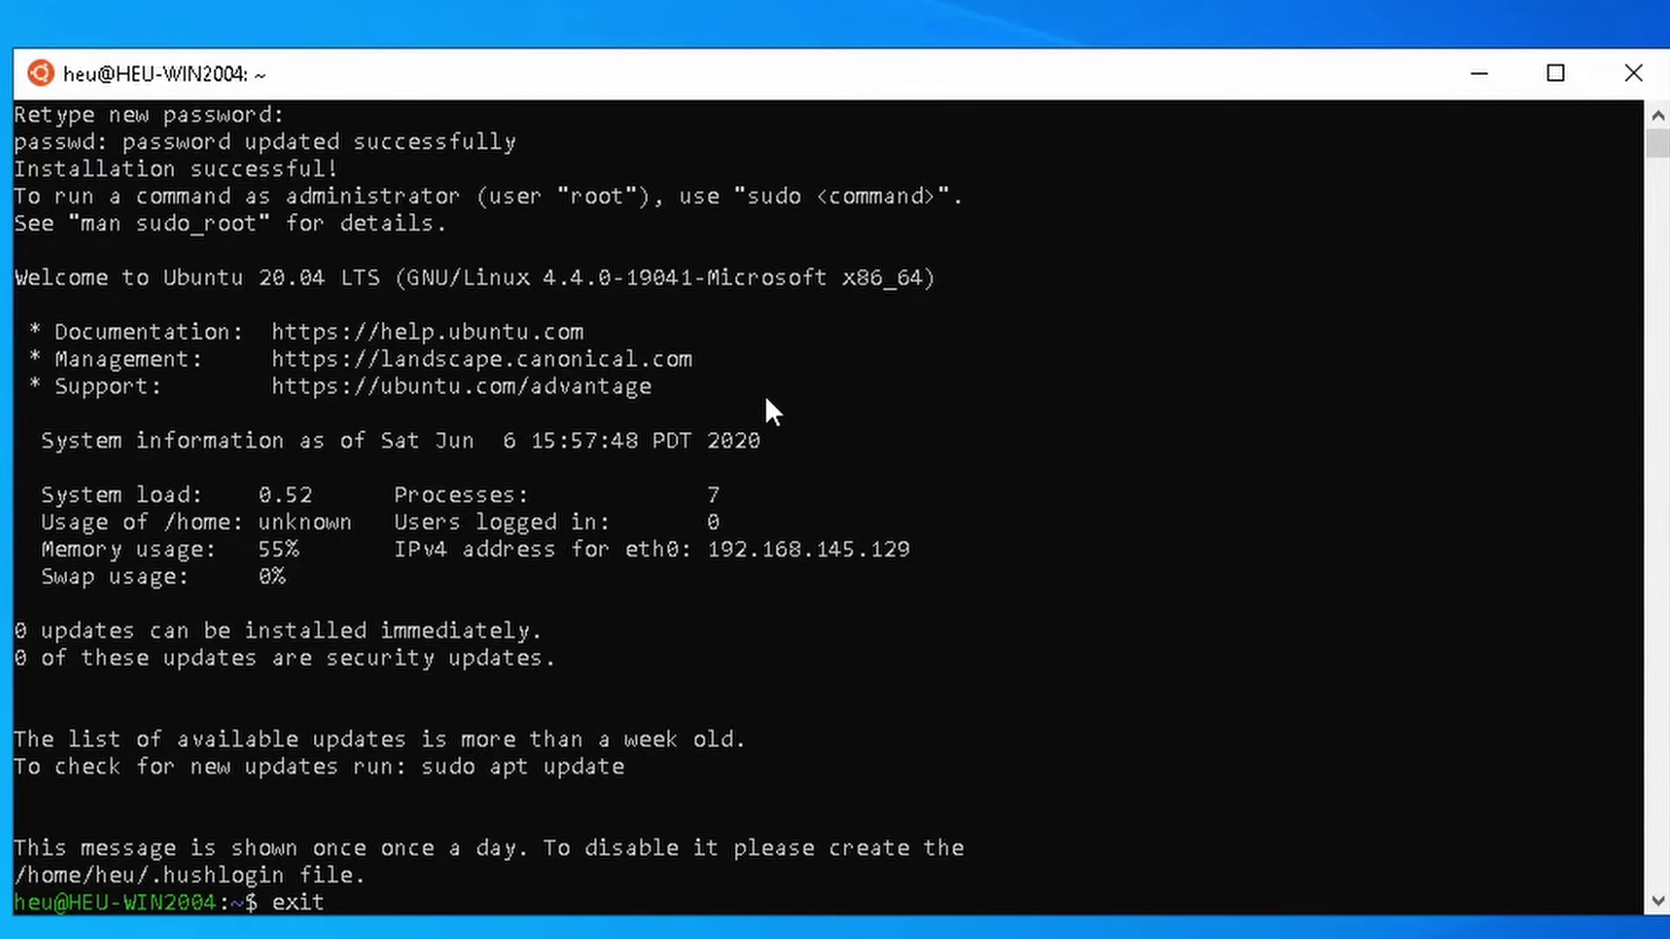
pyautogui.press('Return')
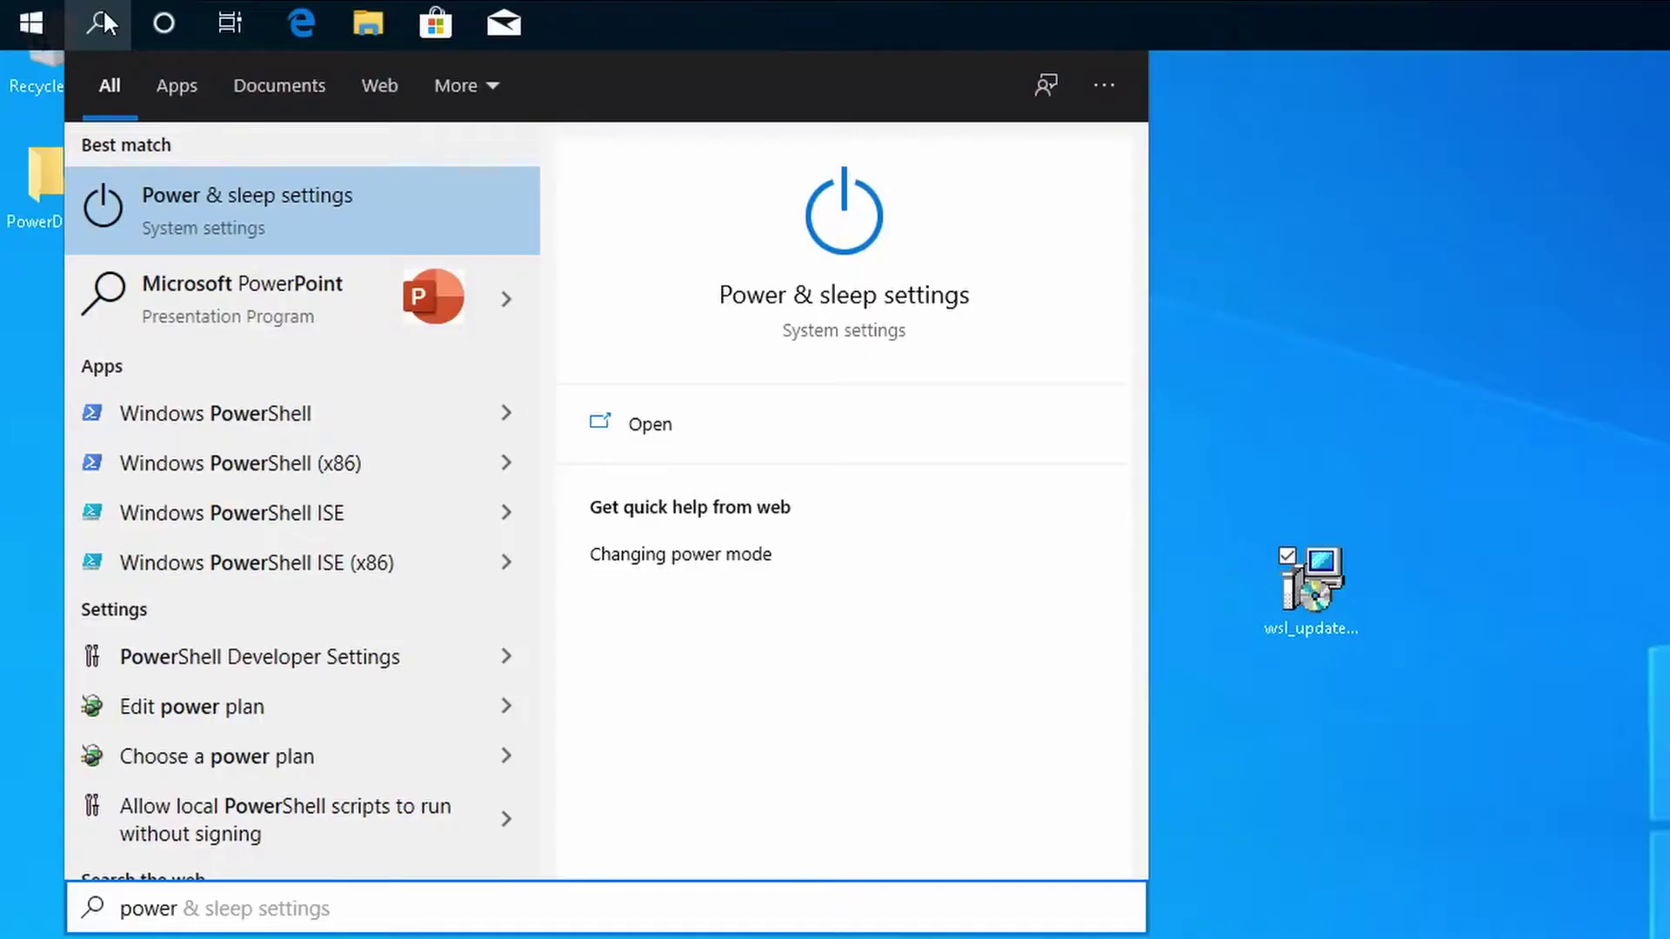
pyautogui.write('s')
pyautogui.press('Return')
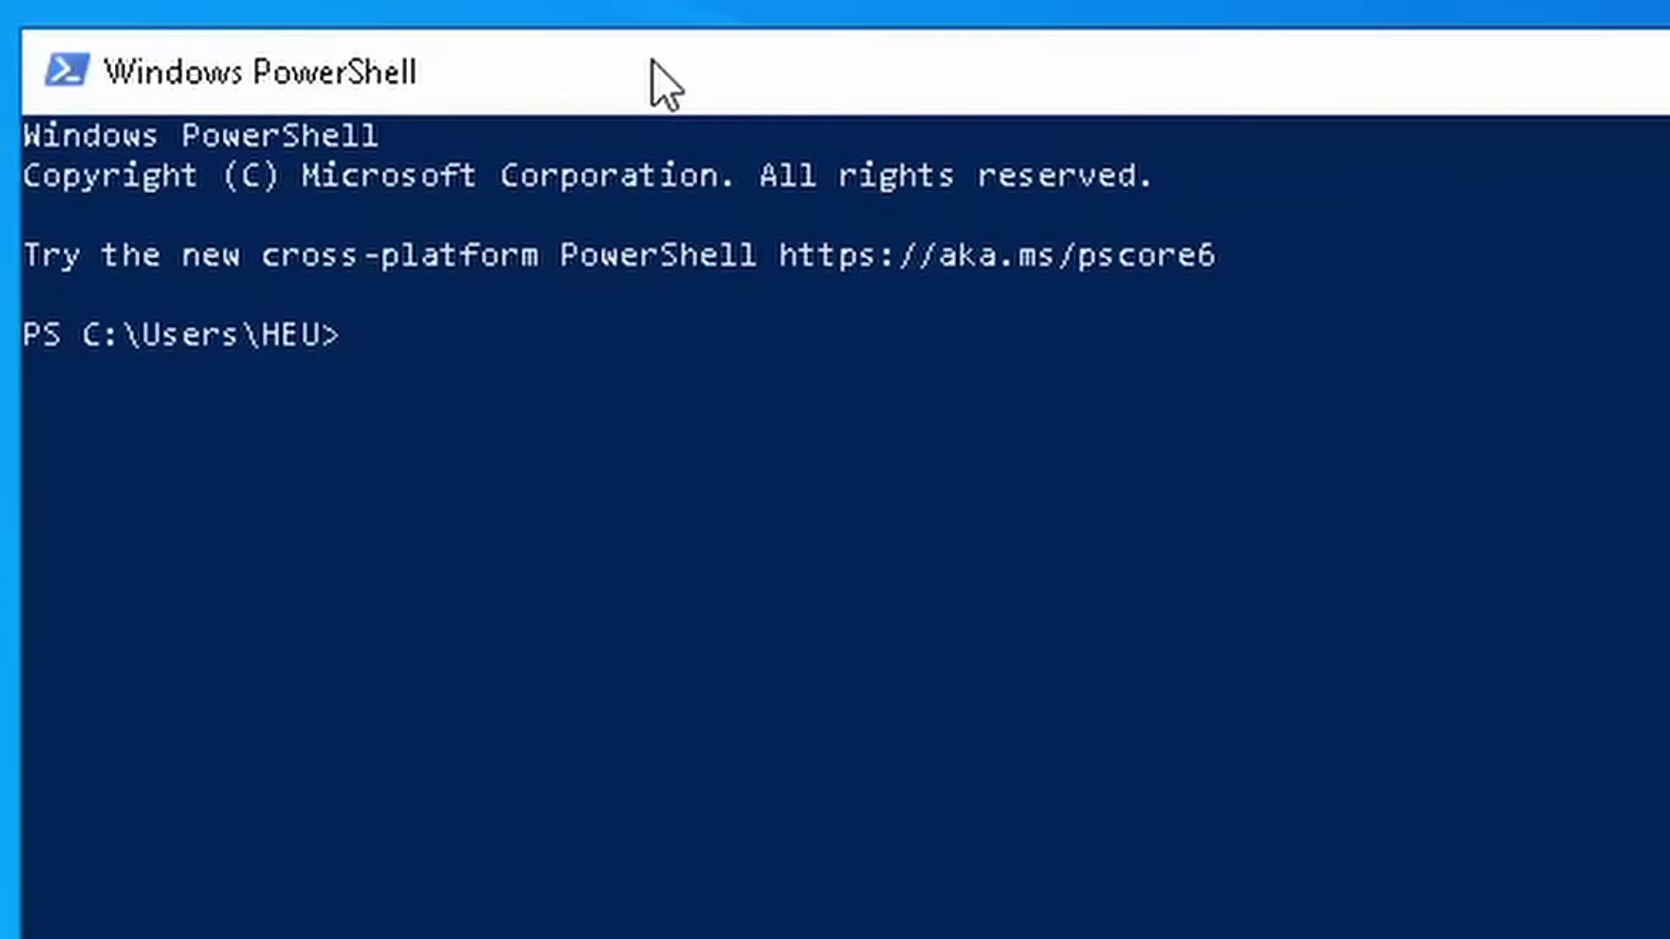
# - List WSL distributions with 'wsl -l' and type 'wsl --set-version Ubuntu-20.04 2'
pyautogui.write('wsl -')
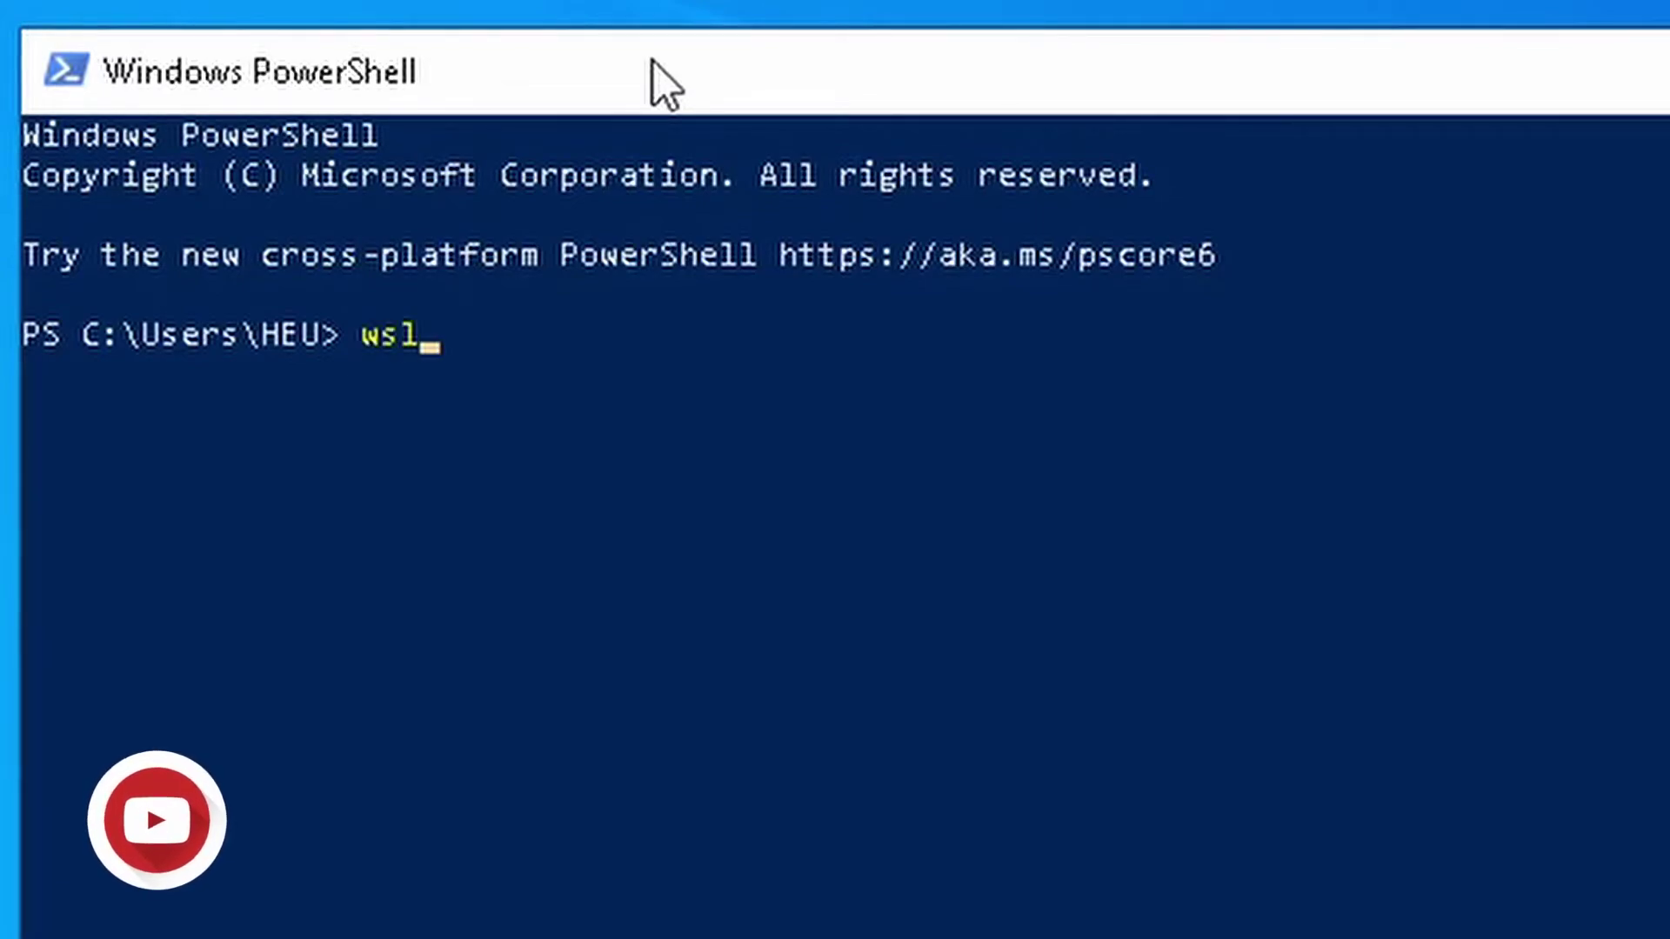
pyautogui.write('l')
pyautogui.press('Return')
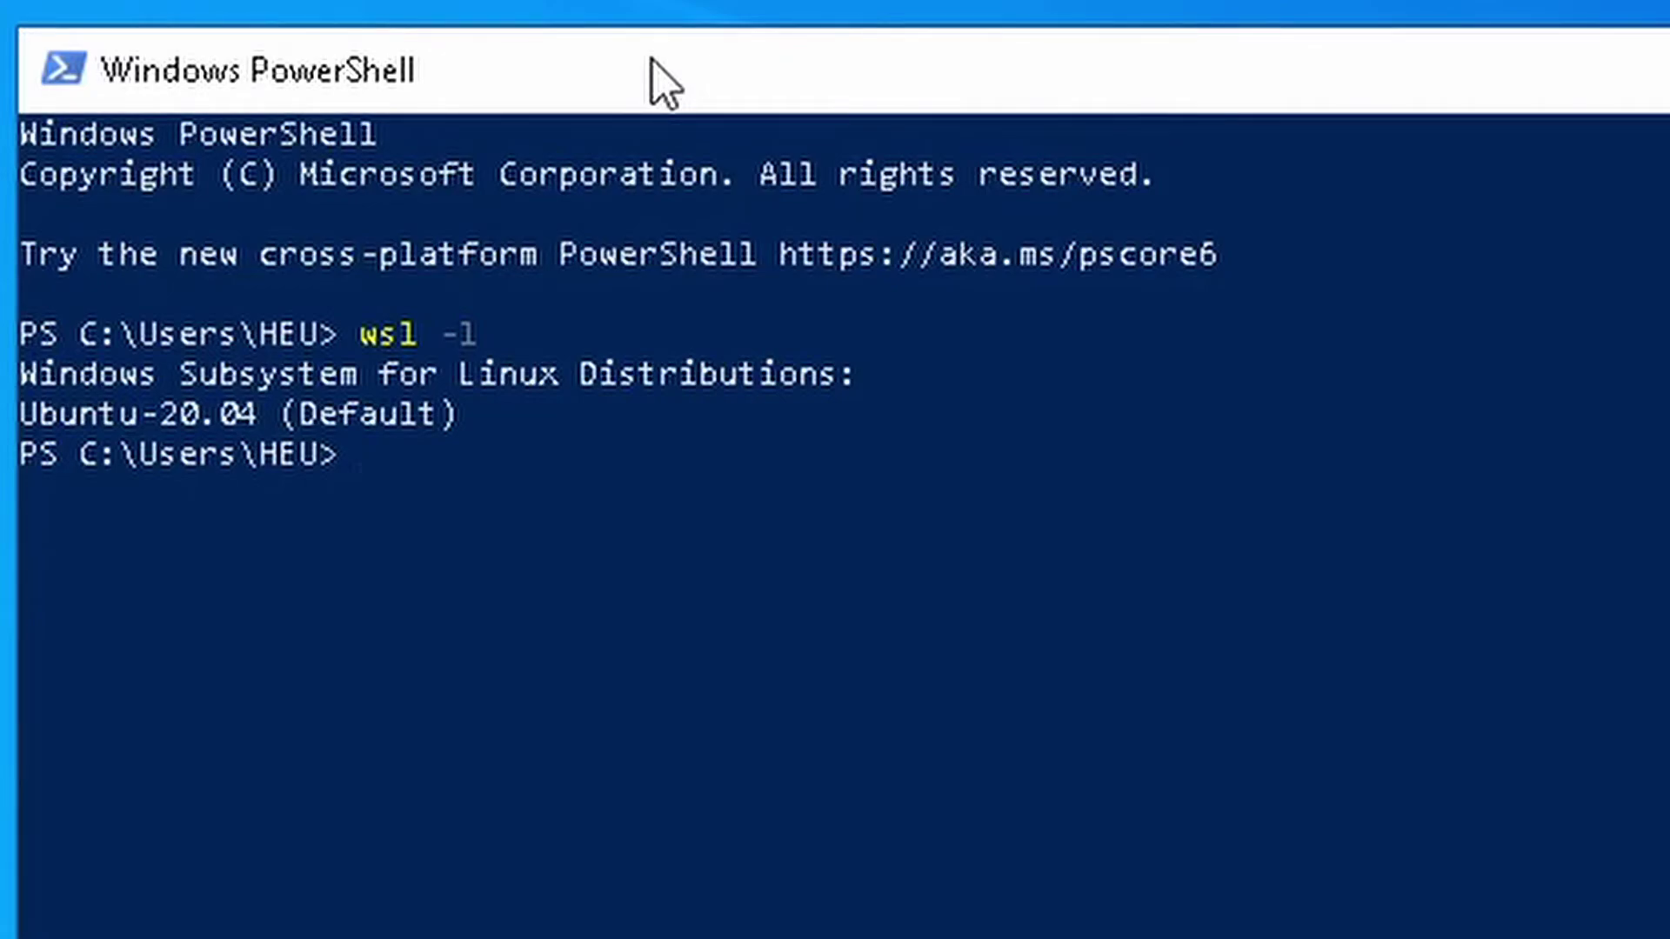
pyautogui.write('wsl --')
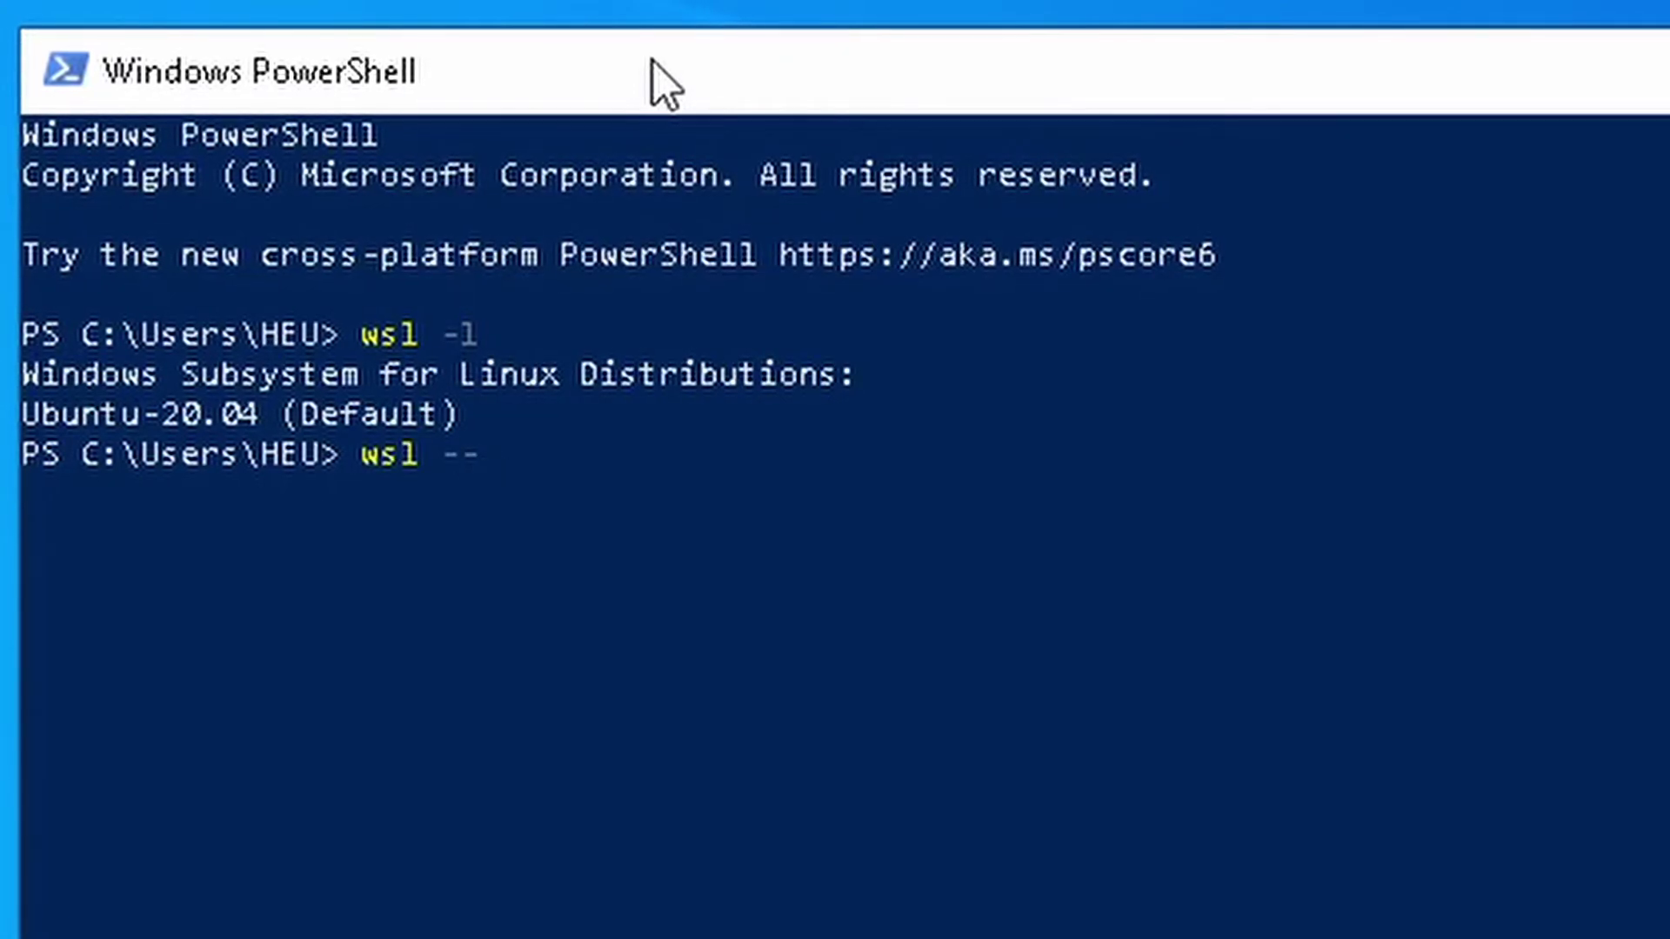
pyautogui.write('set')
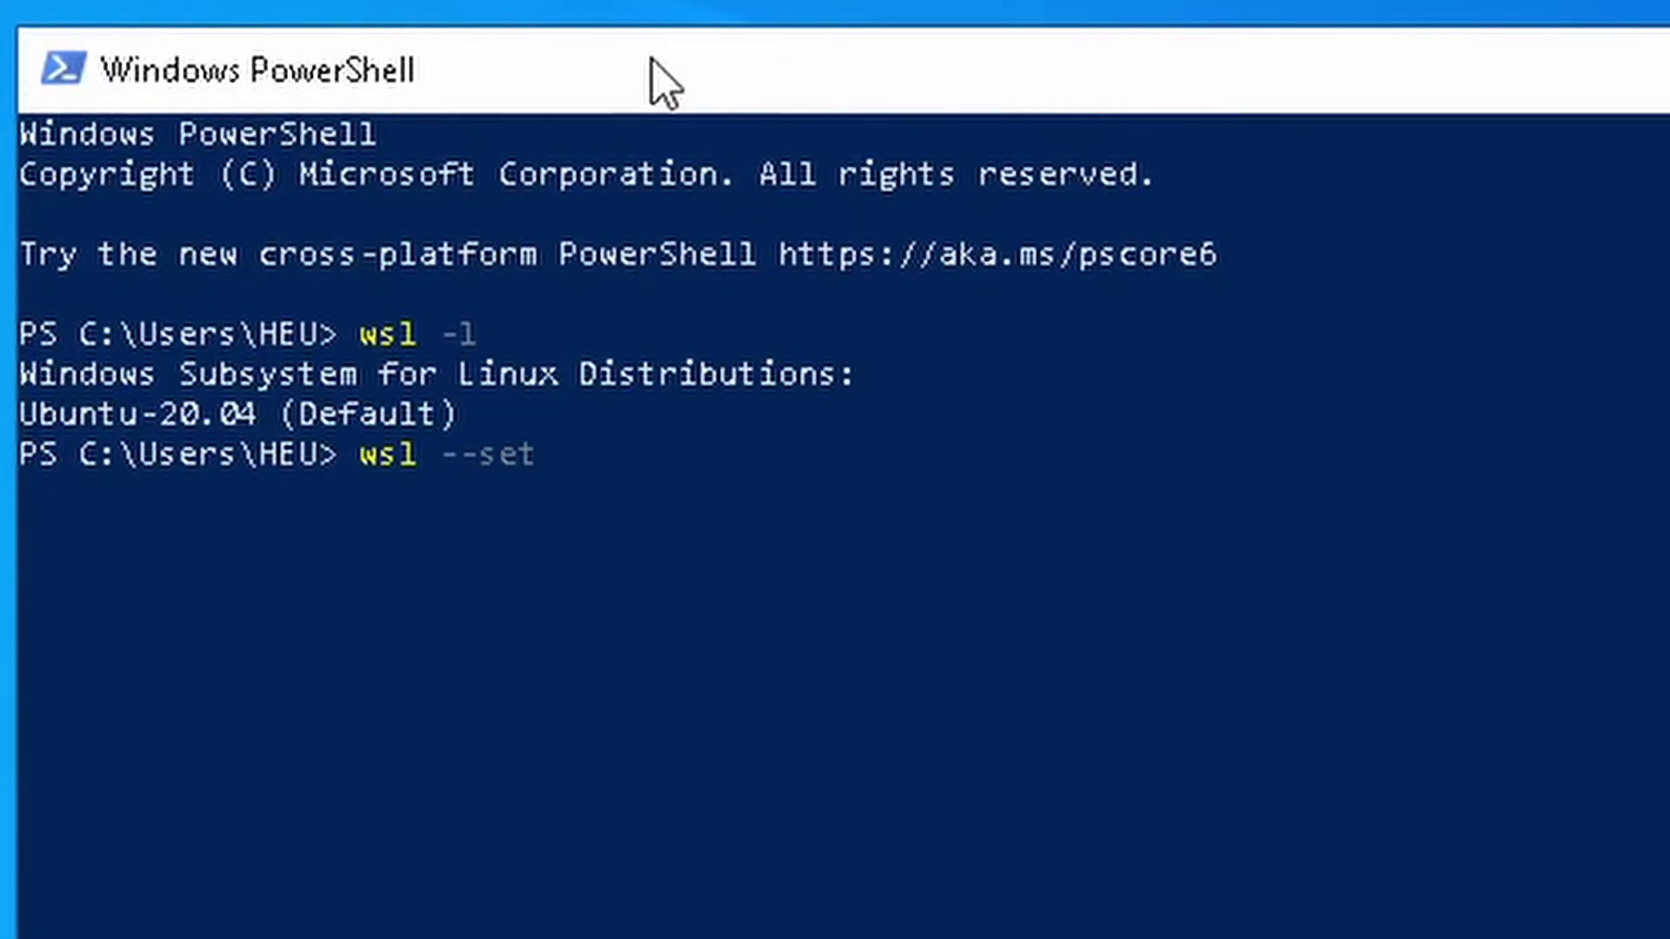
pyautogui.write('-ver')
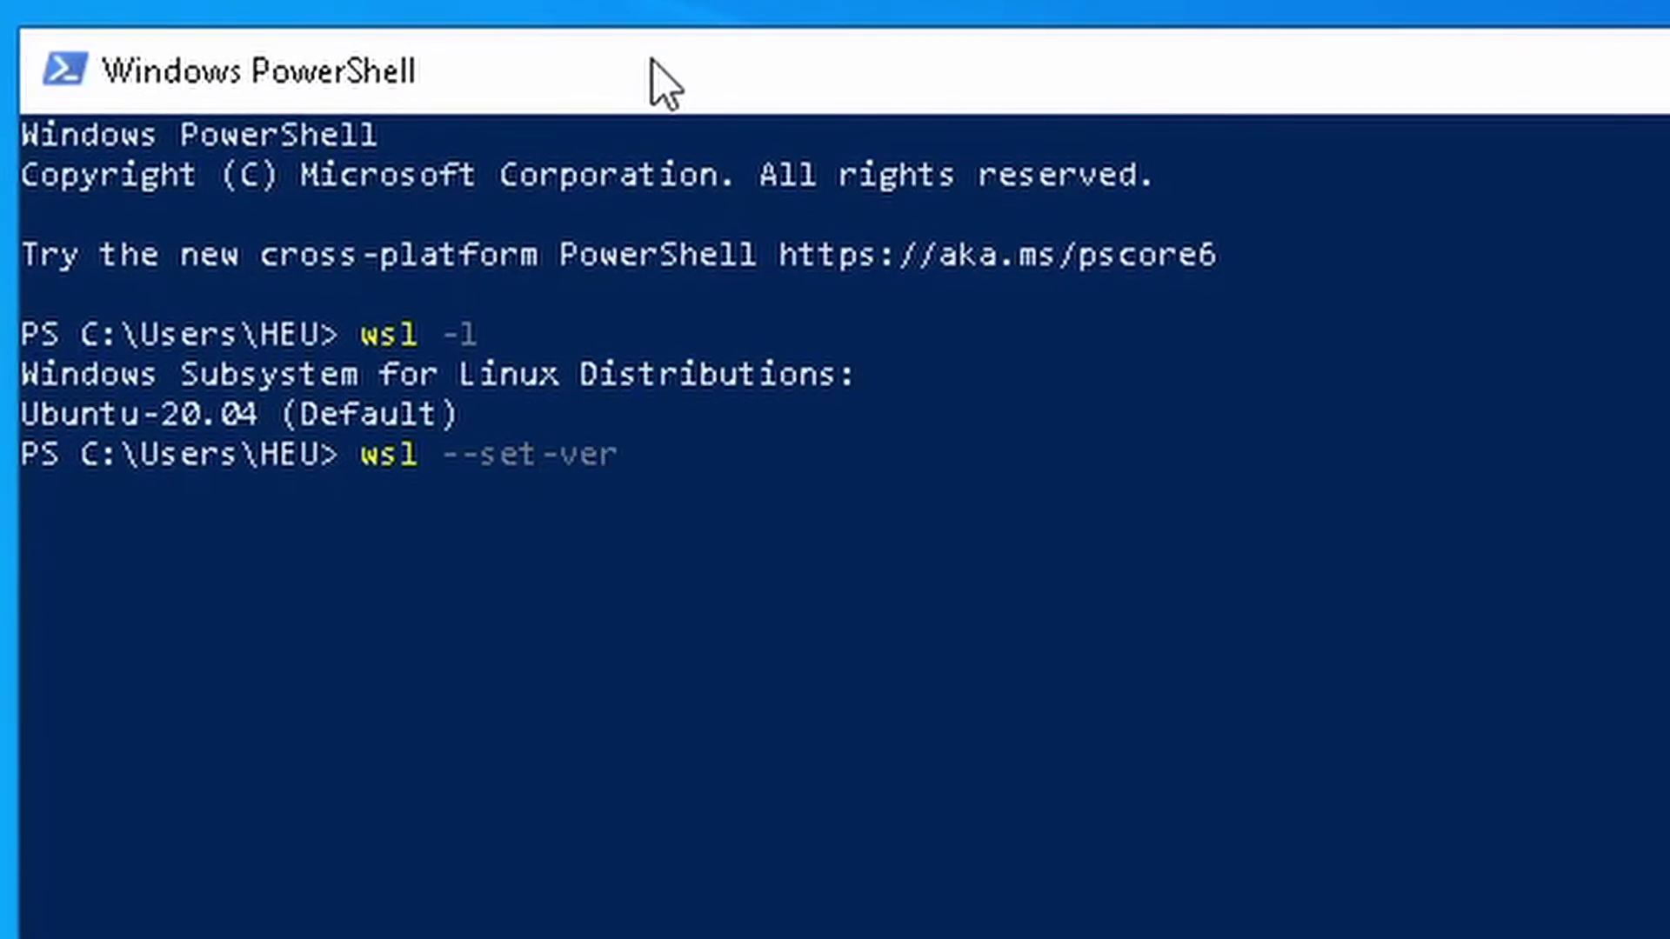
pyautogui.write('sion U')
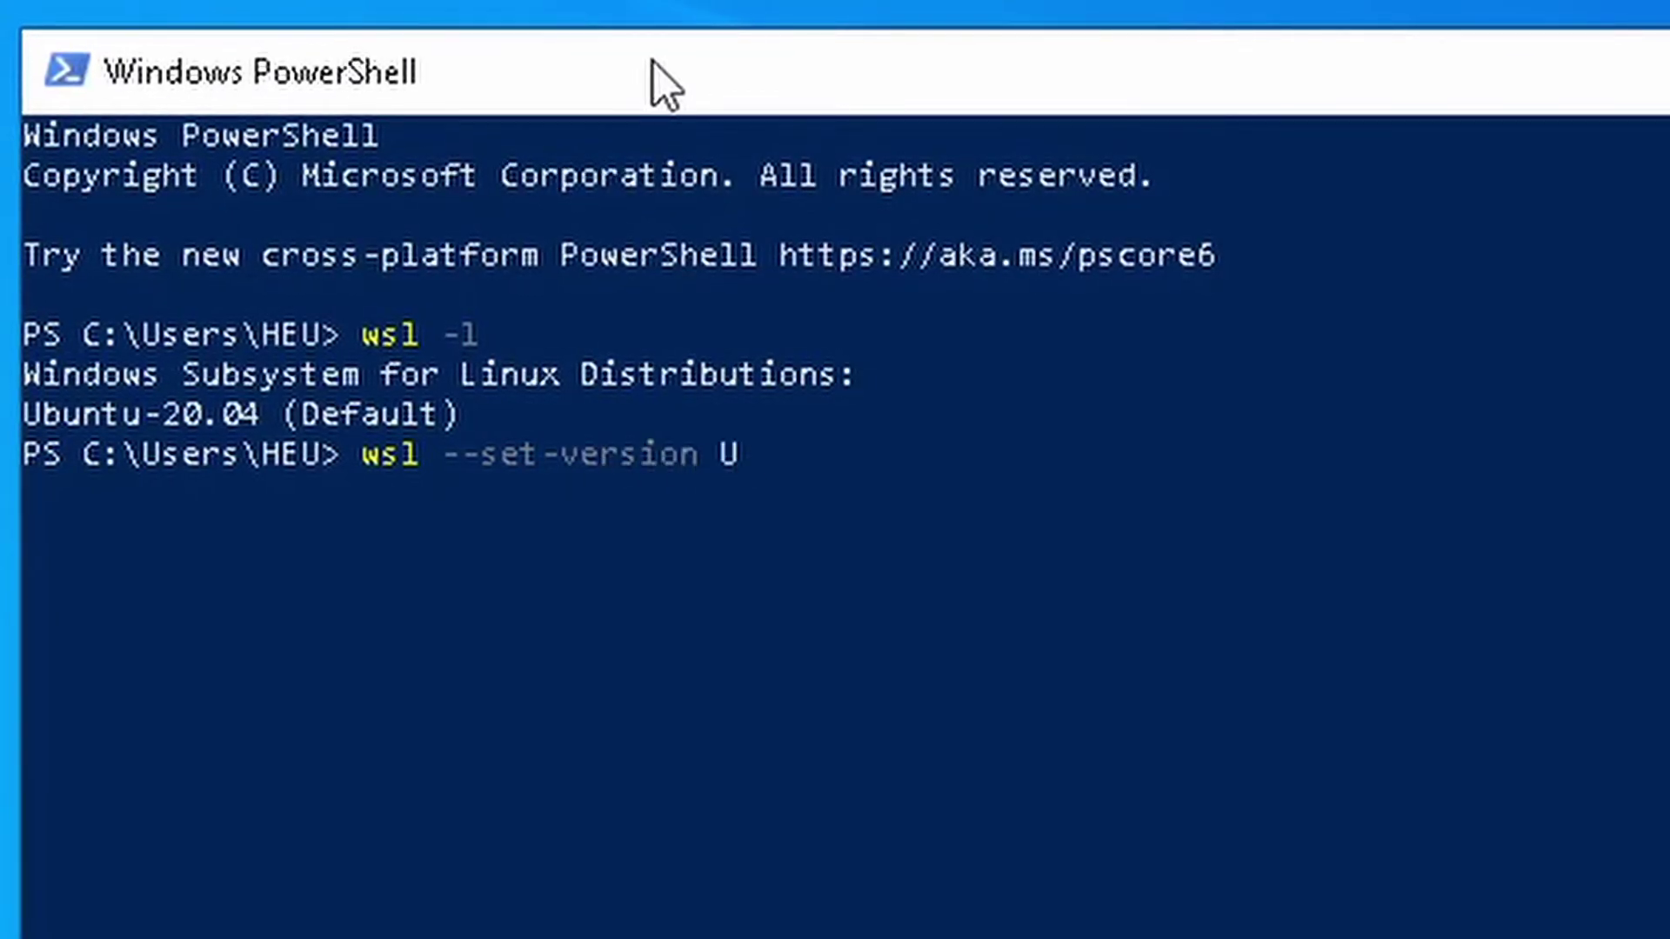
pyautogui.write('bun')
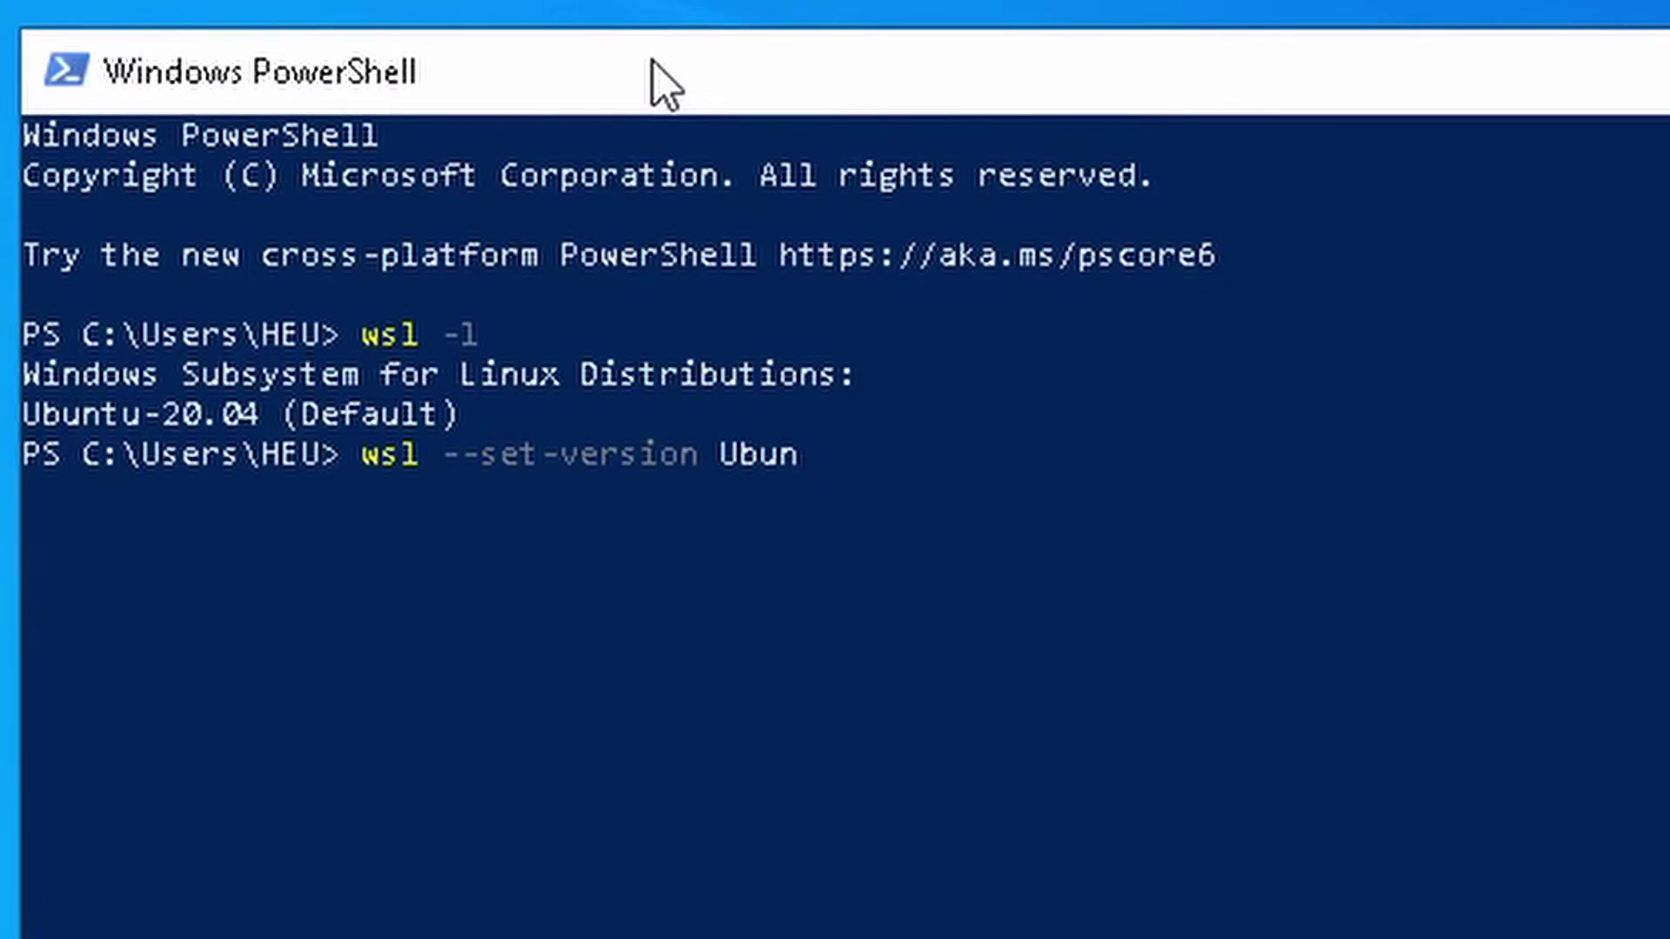
pyautogui.write('tu')
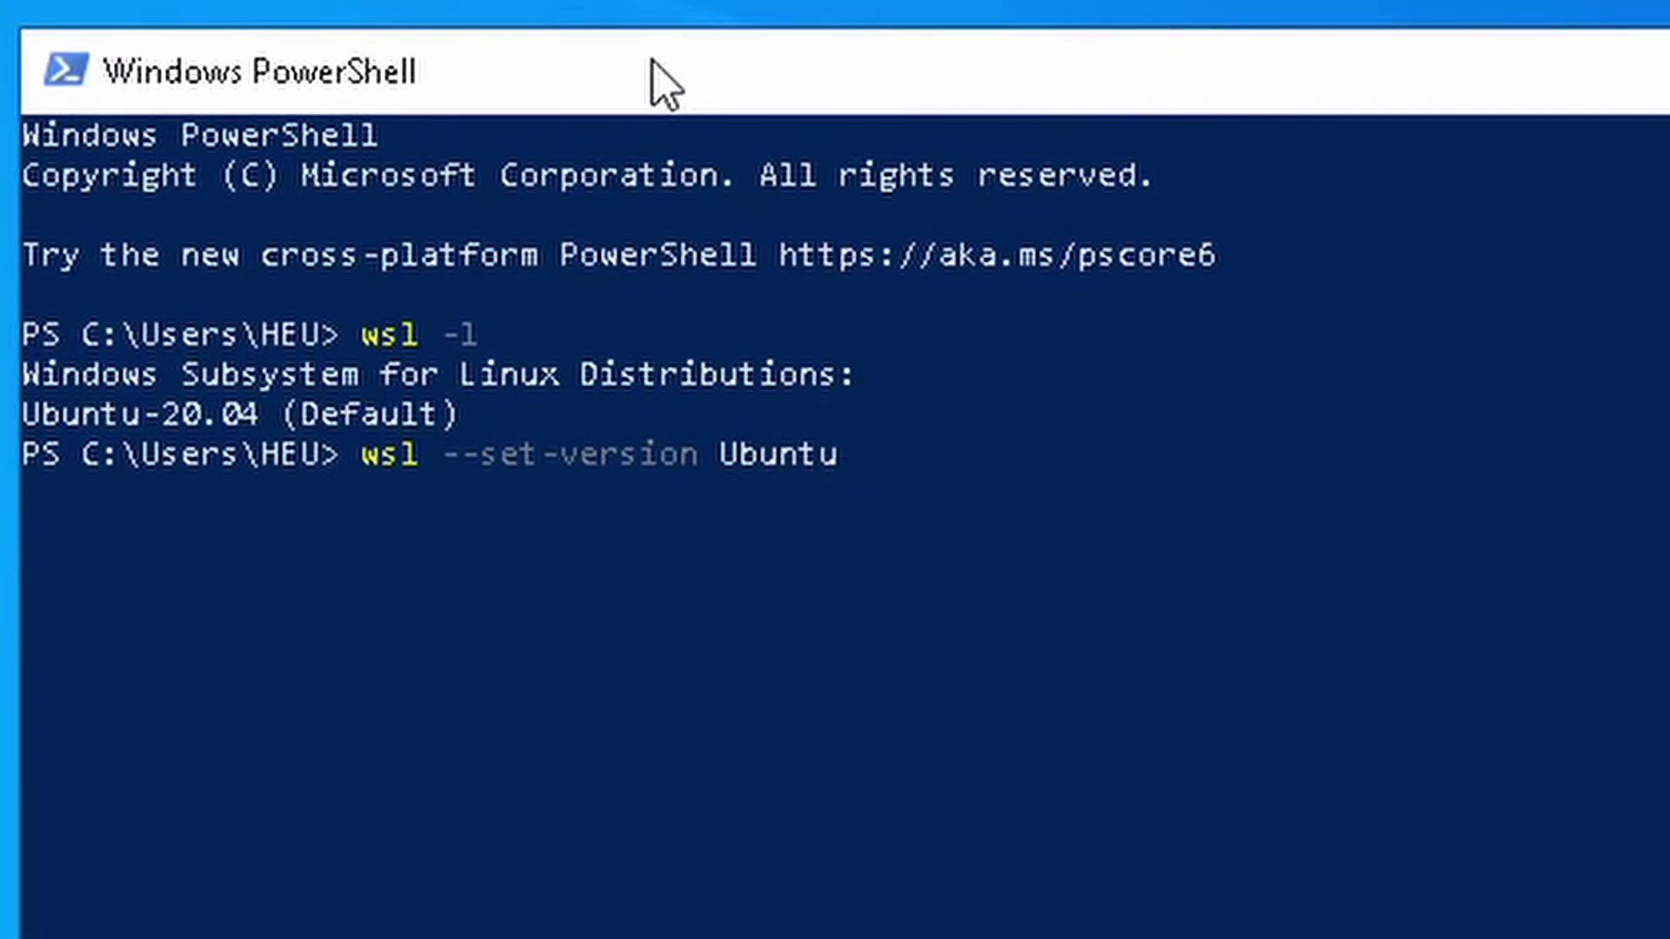
pyautogui.write('-20.04')
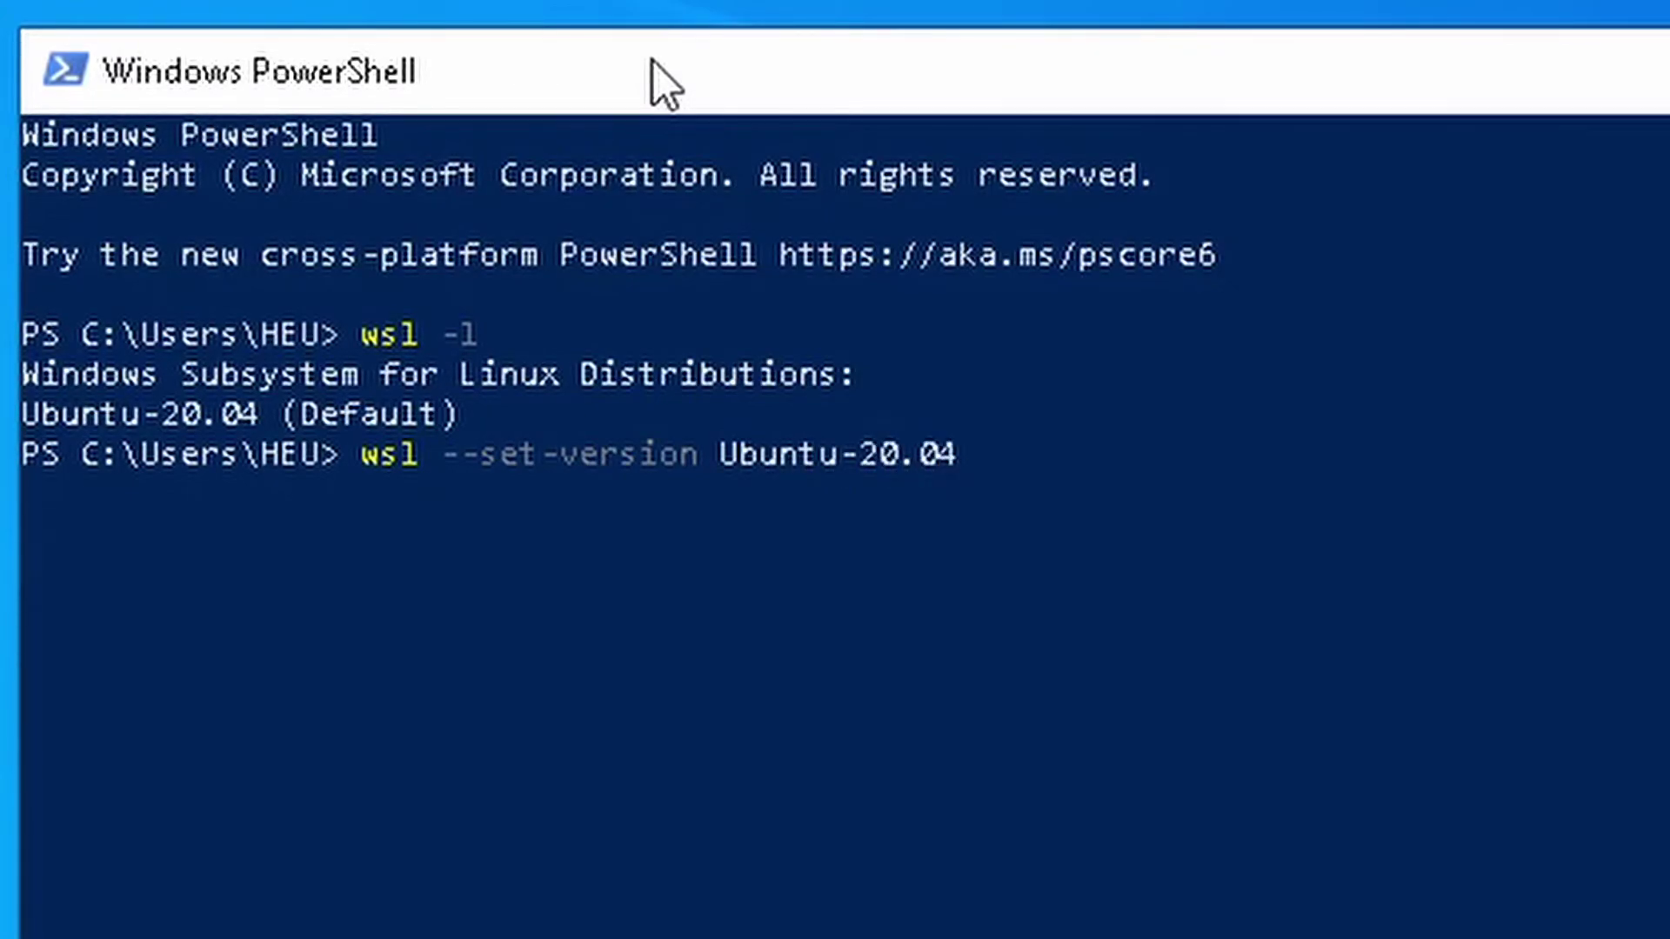
pyautogui.write(' 2')
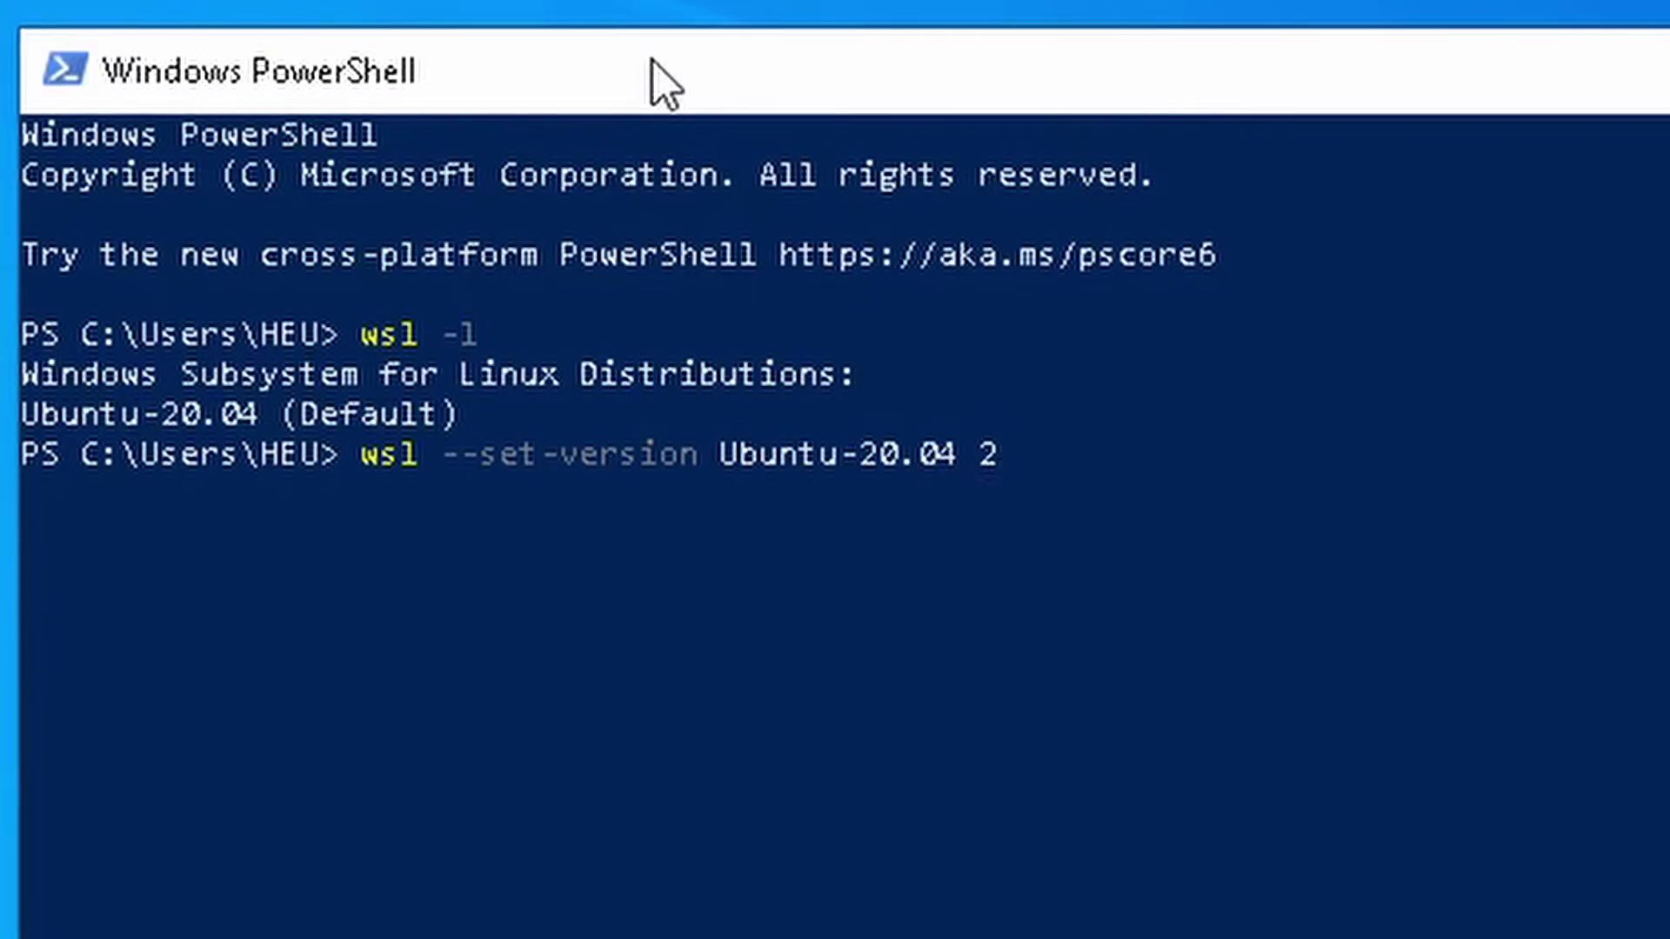
# - Convert Ubuntu-20.04 to WSL 2 and run 'wsl.exe --set-default-version 2'
pyautogui.press('Return')
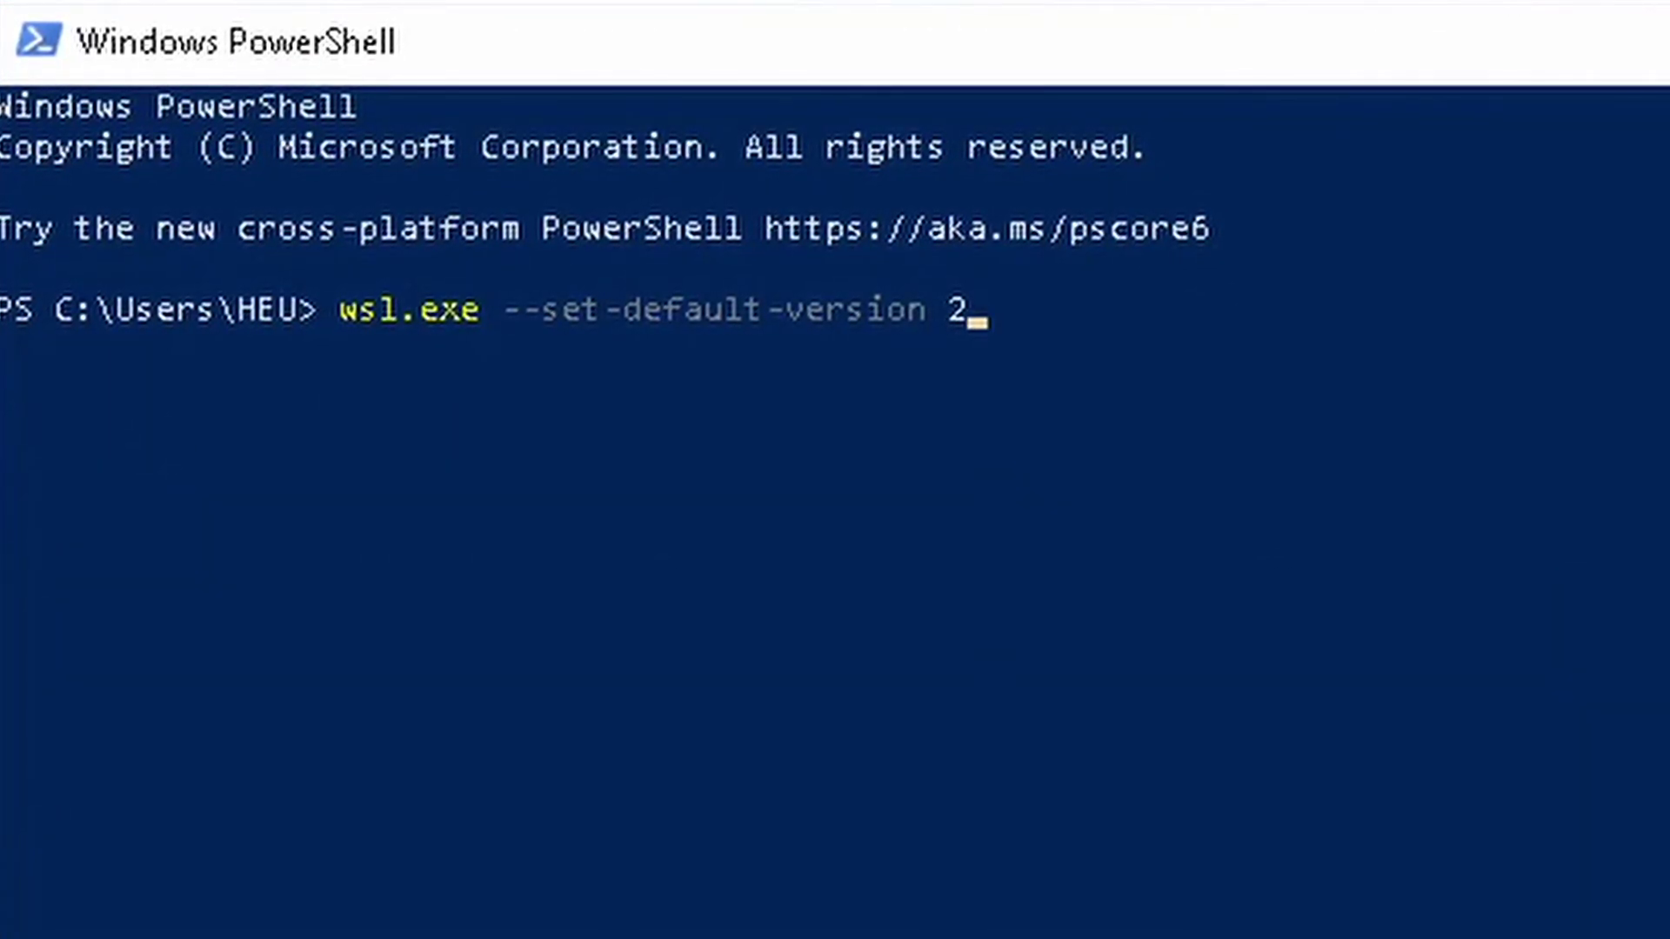
pyautogui.press('Return')
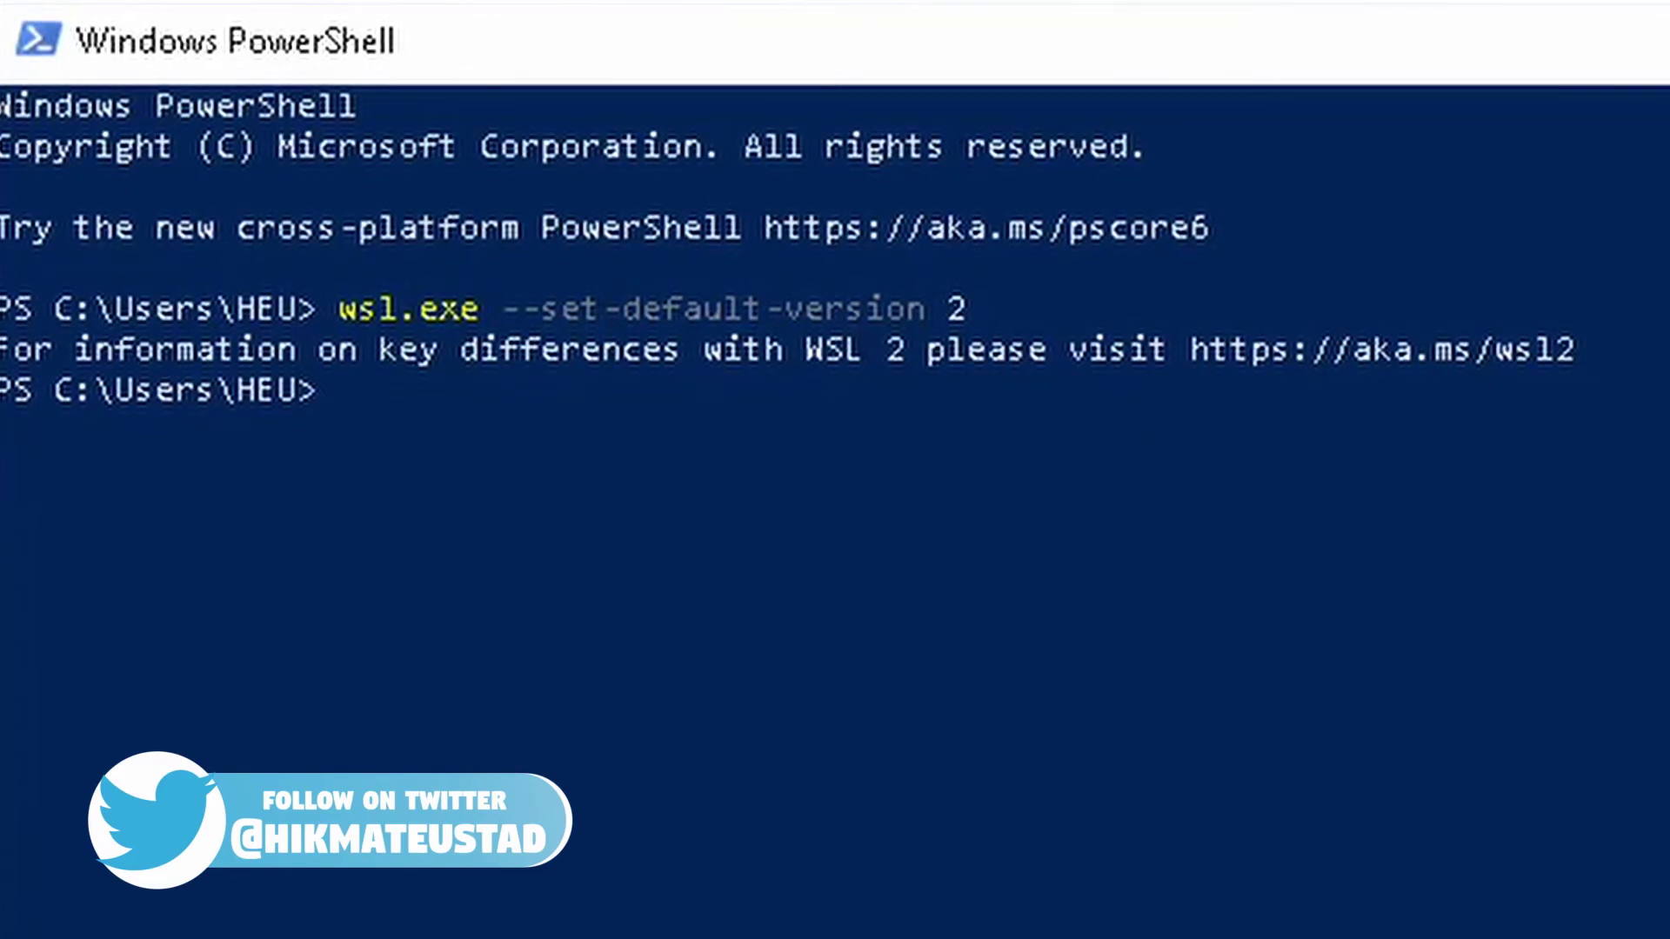
# - Start the Ubuntu shell with 'wsl', then run 'ls' and 'pwd' to confirm the /mnt/c/Users folder
pyautogui.write('e')
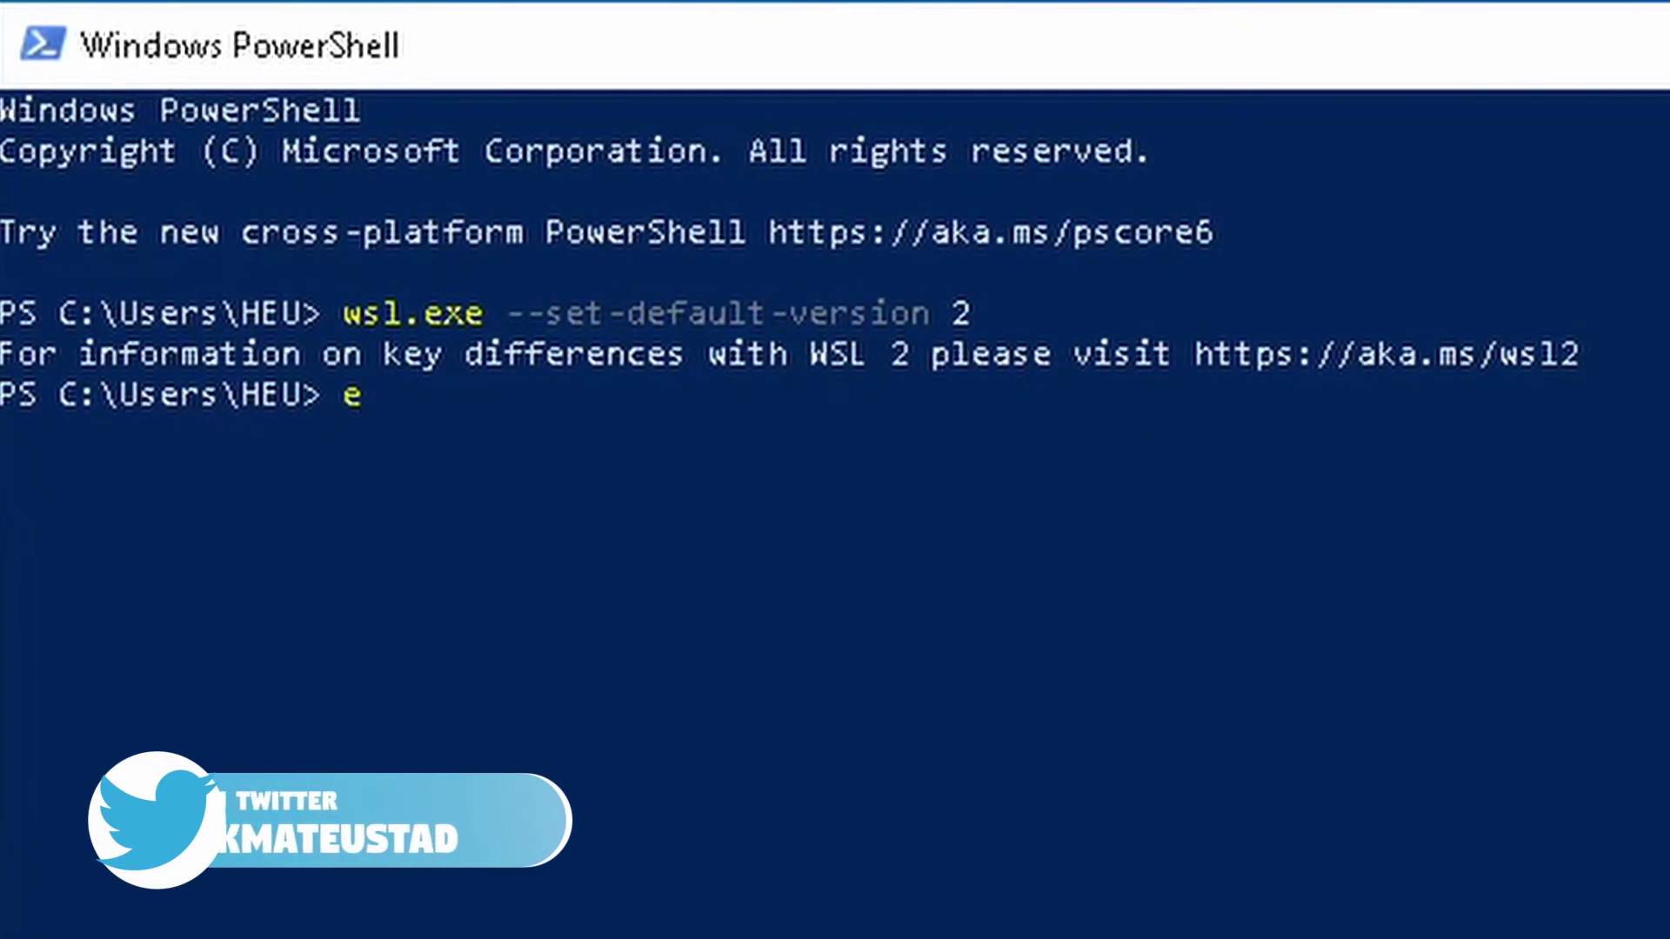
pyautogui.press('BackSpace')
pyautogui.write('wsl')
pyautogui.press('Return')
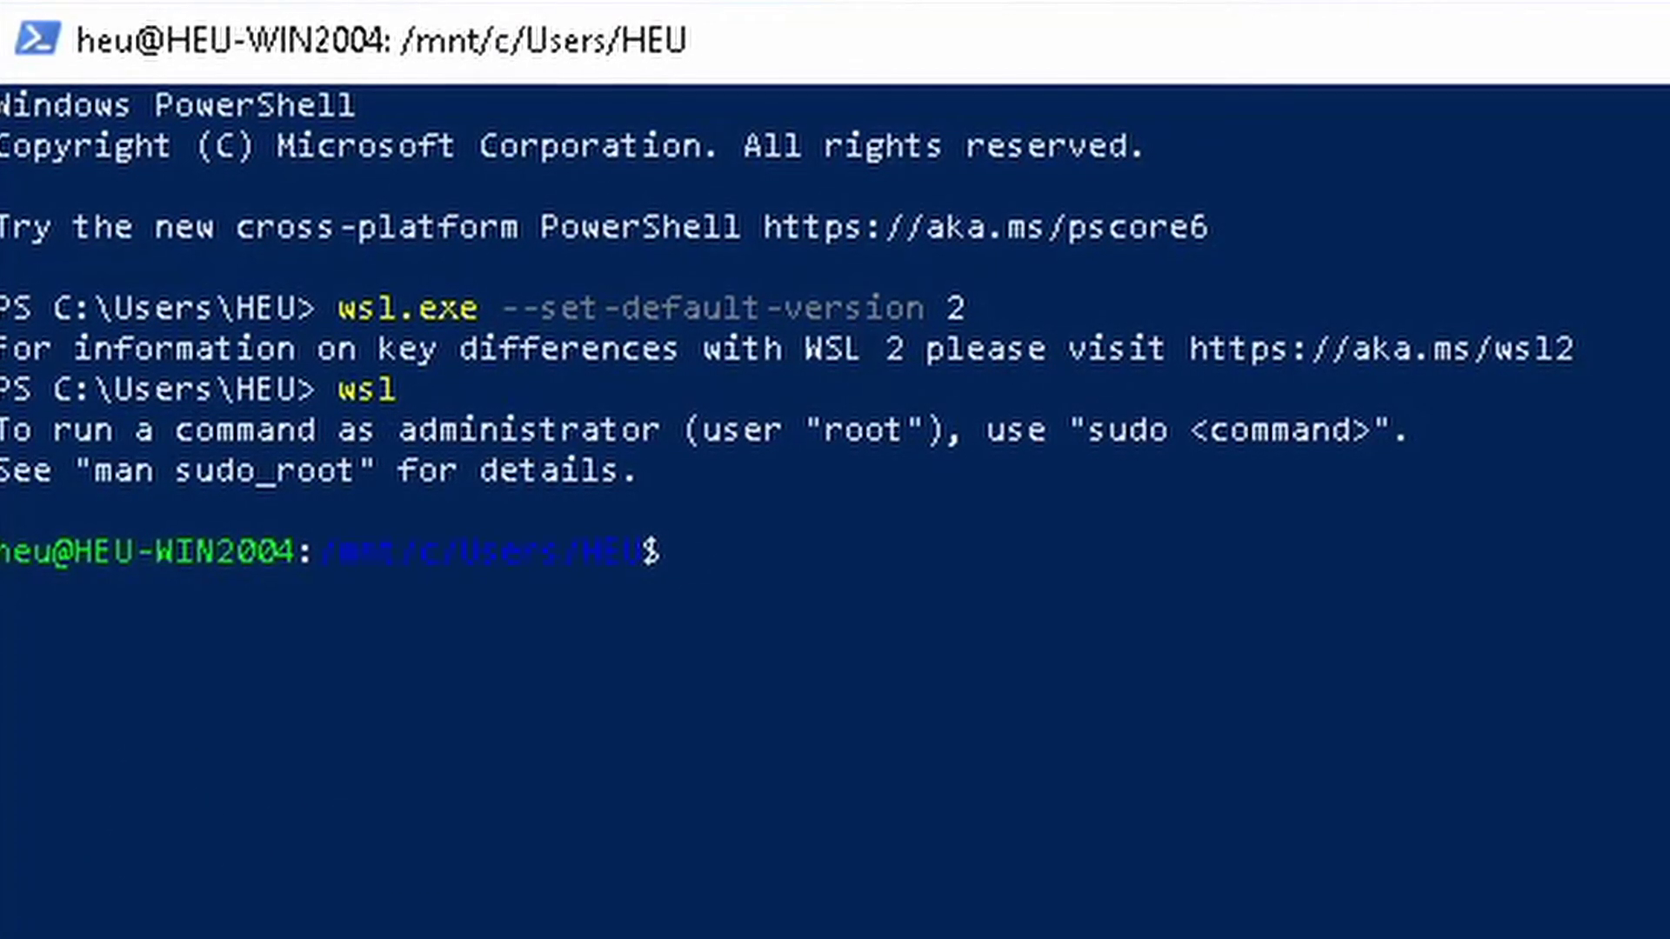
pyautogui.hotkey('ctrl', 'l')
pyautogui.write('ls')
pyautogui.press('Return')
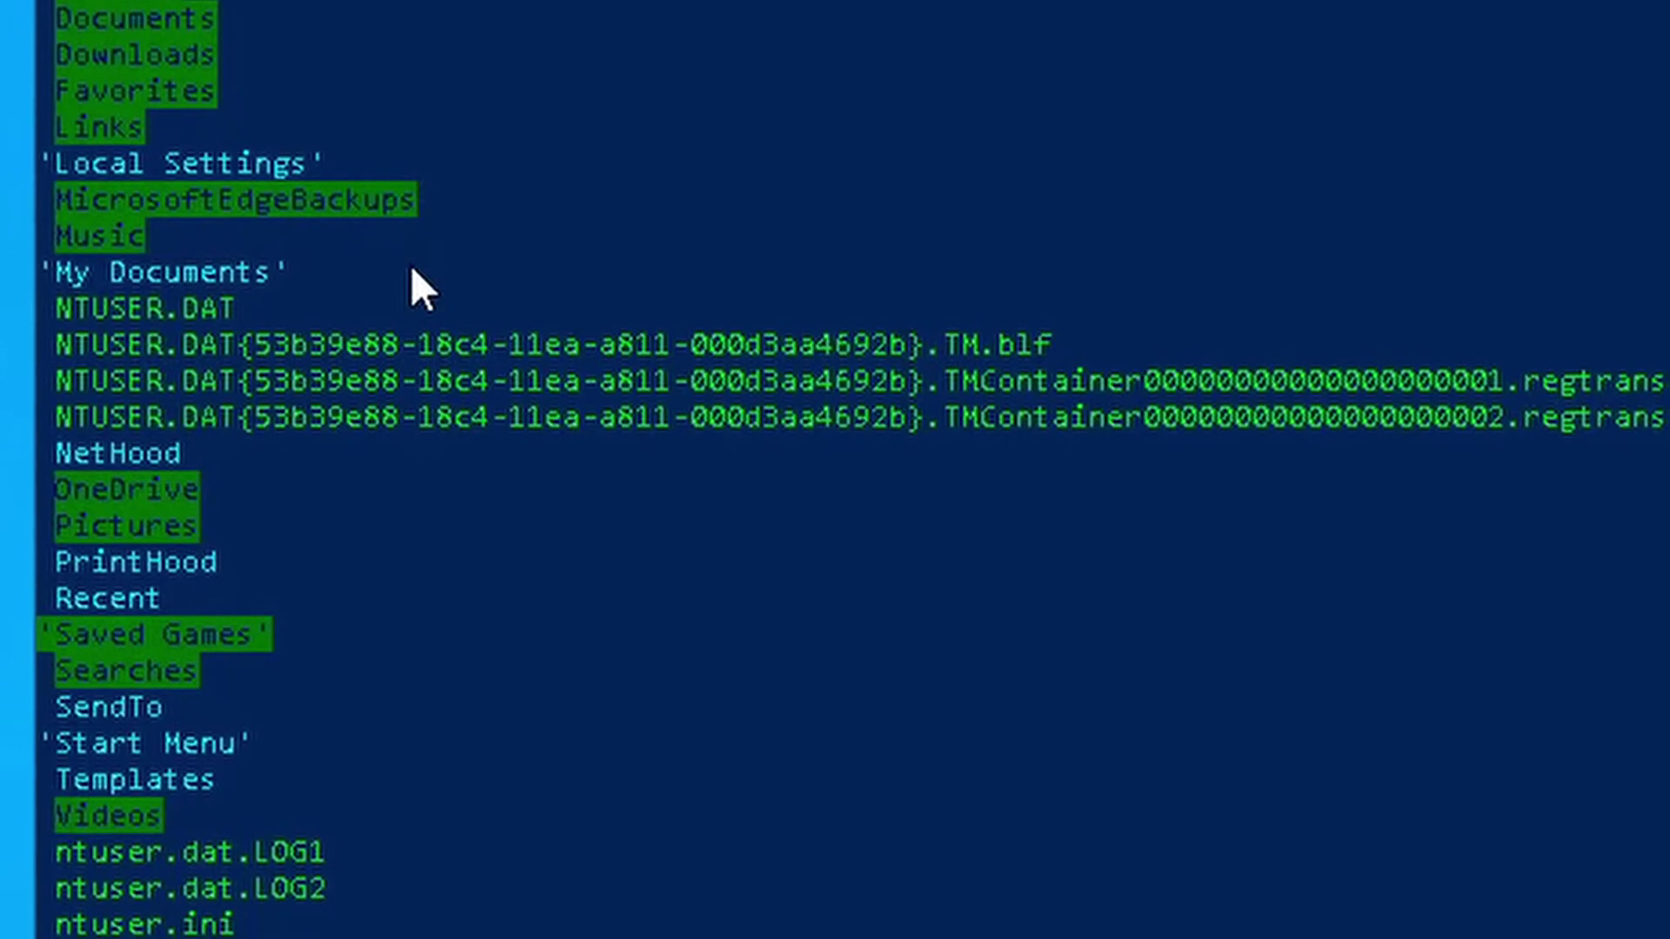
pyautogui.write('pwd')
pyautogui.press('Return')
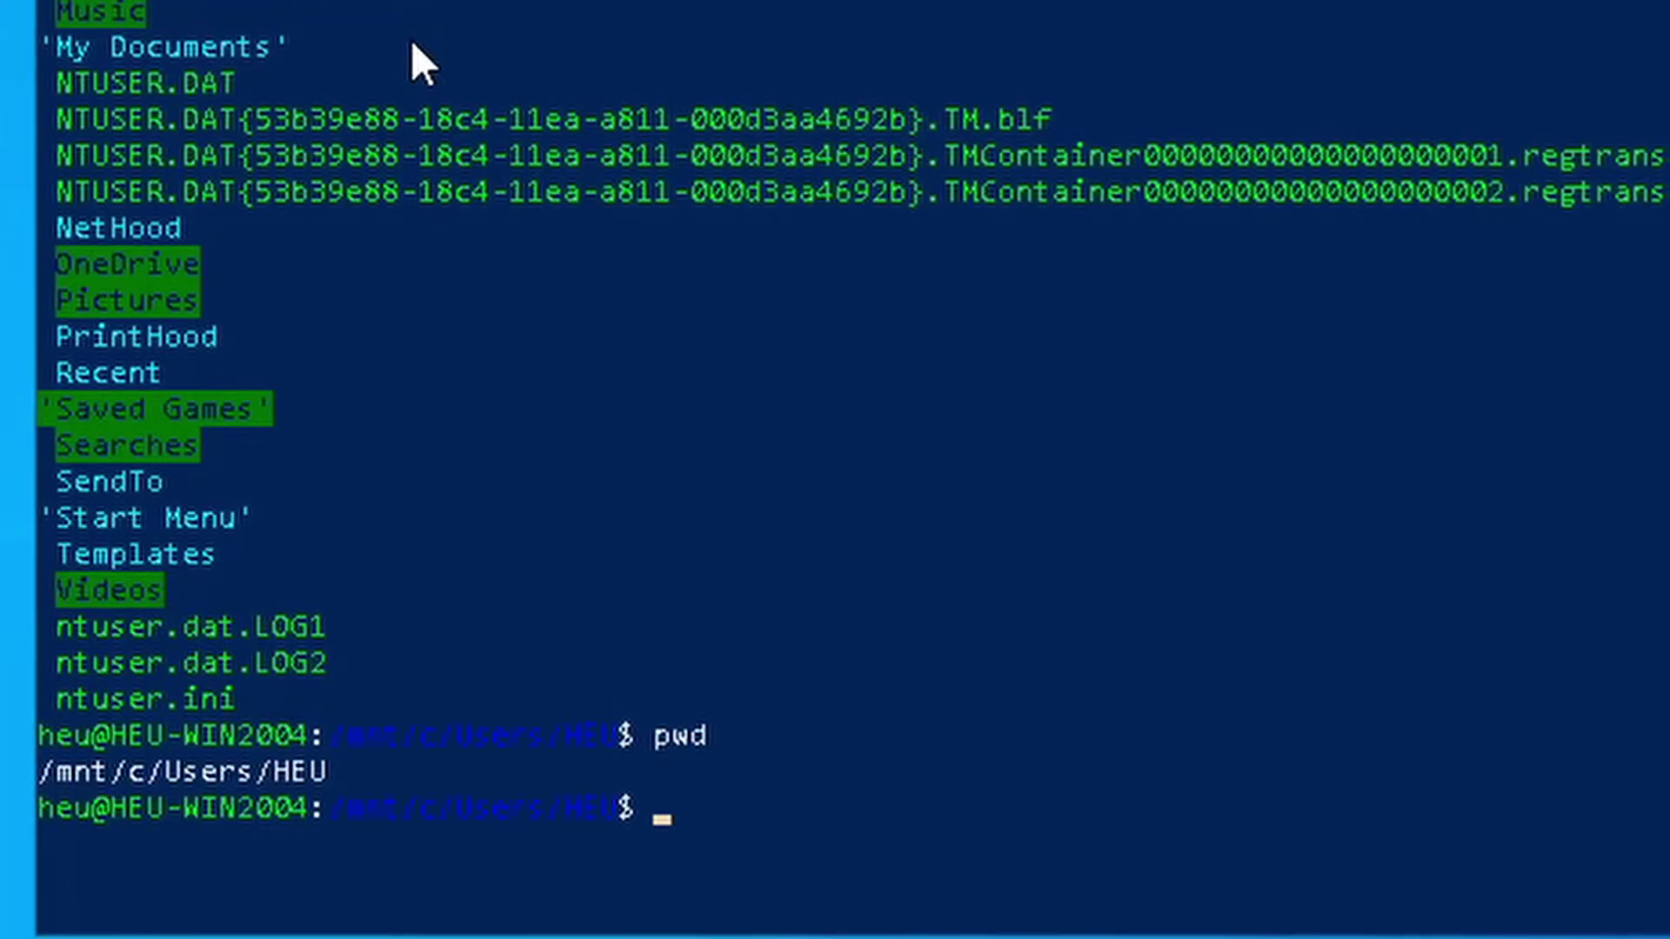
# - Run 'exit' to return from the Ubuntu shell to the PowerShell prompt
pyautogui.write('exi')
pyautogui.write('t')
pyautogui.press('Return')
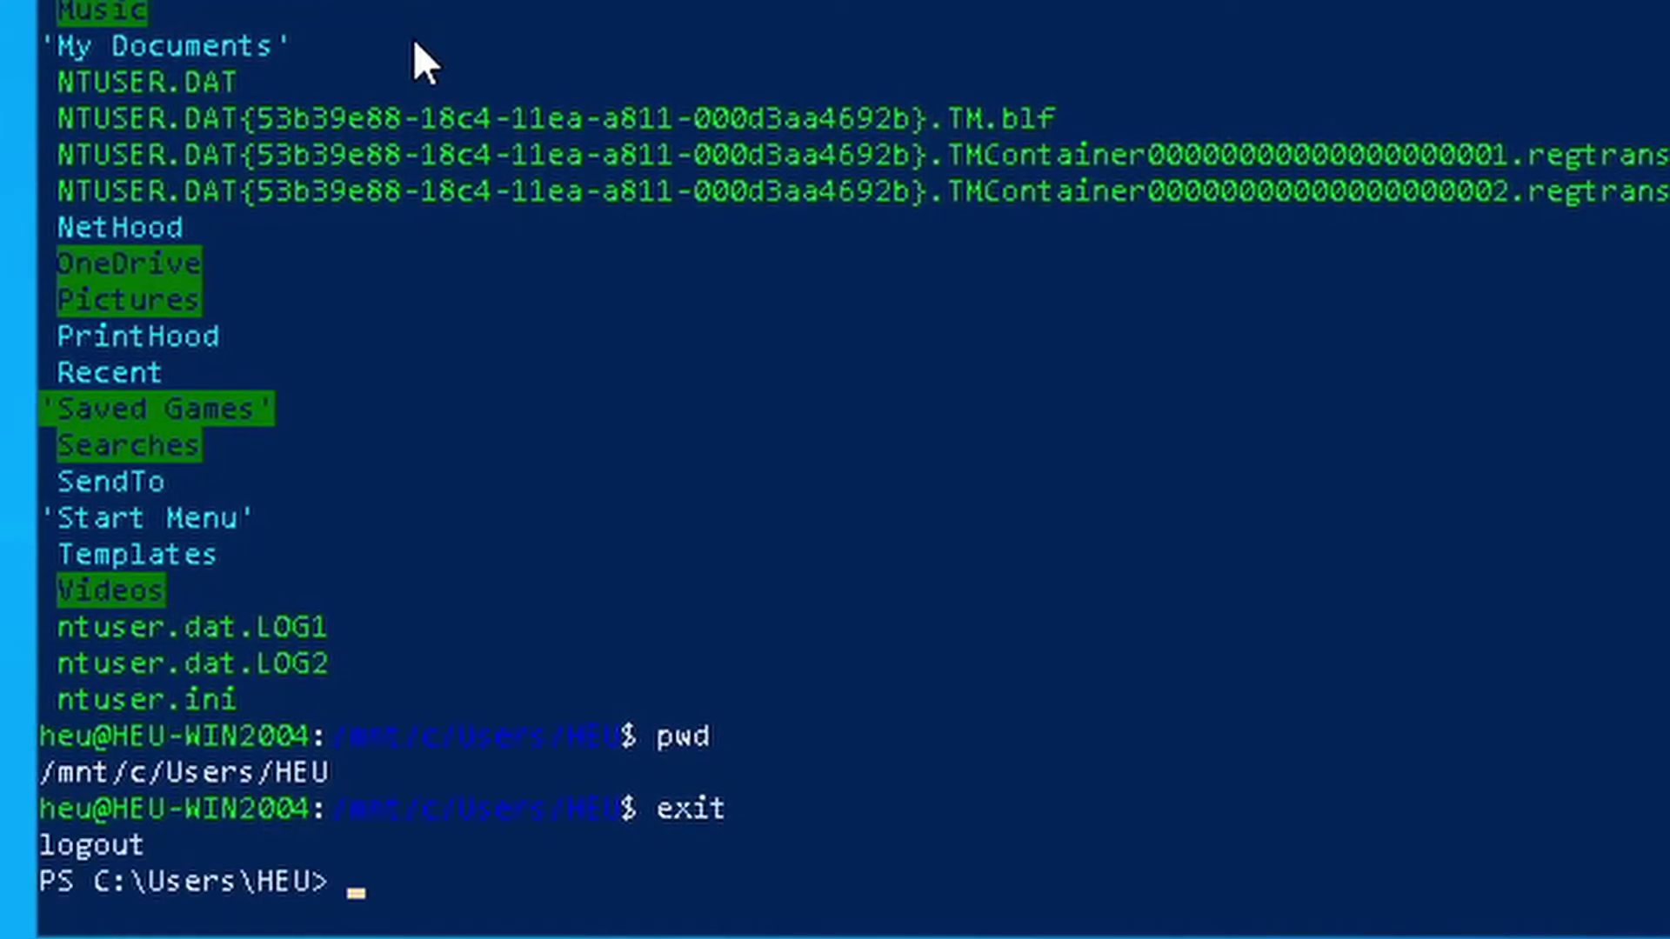
pyautogui.write('exi')
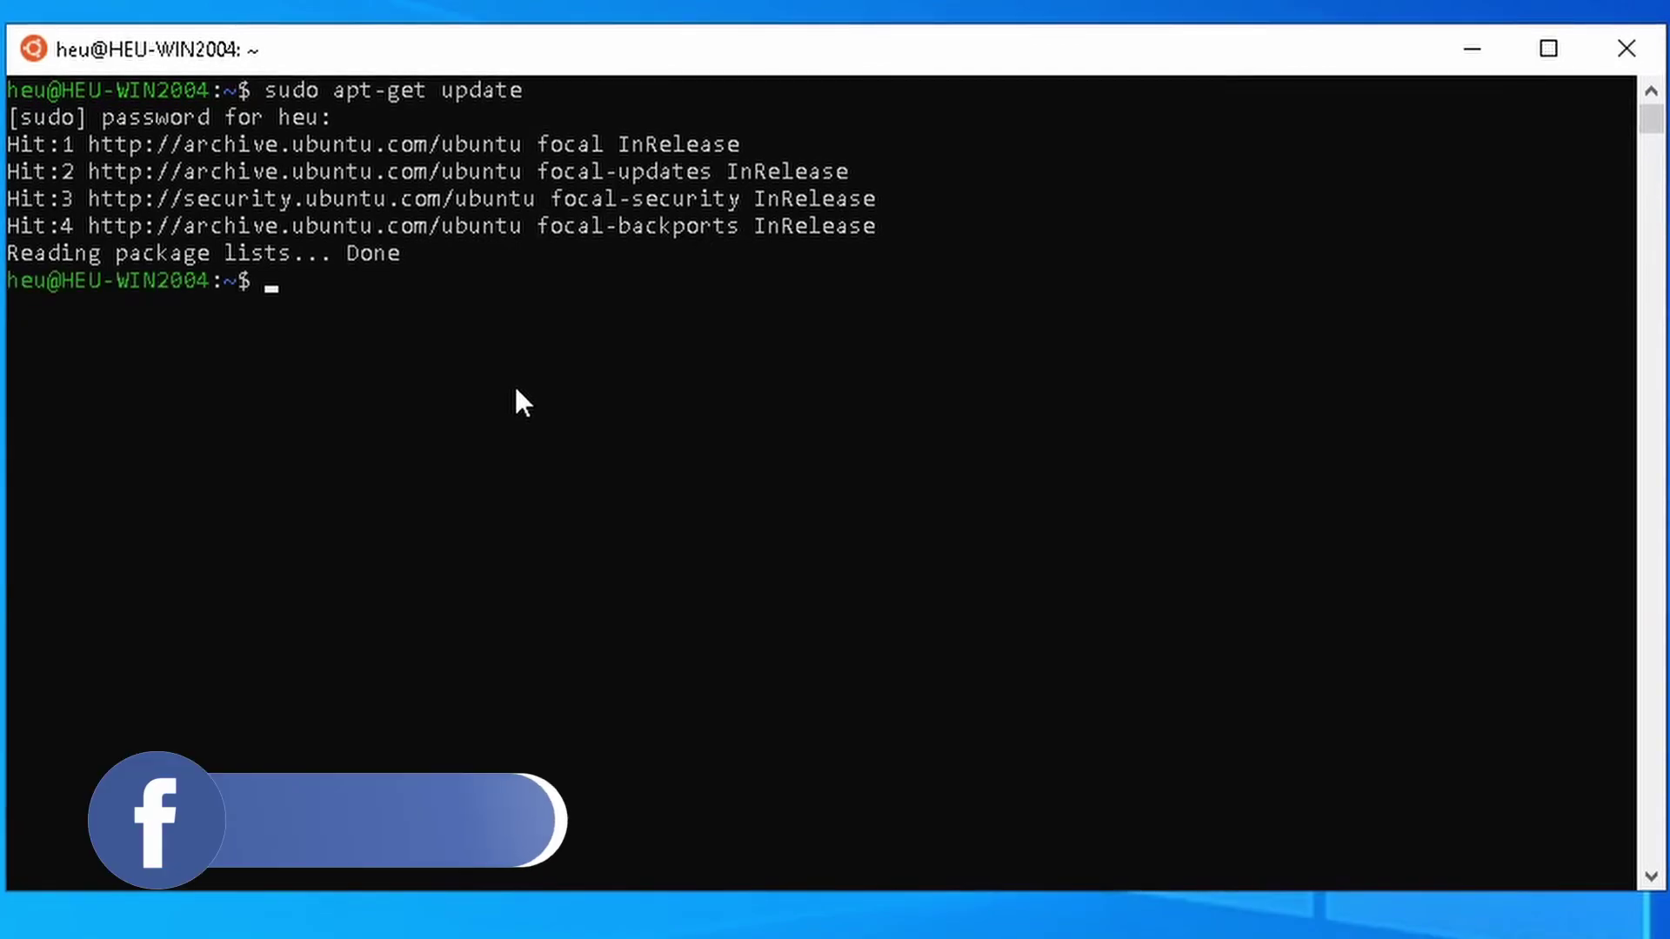
# - Run 'sudo apt-get upgrade' from the recalled update command, then exit the Ubuntu terminal
pyautogui.press('Up')
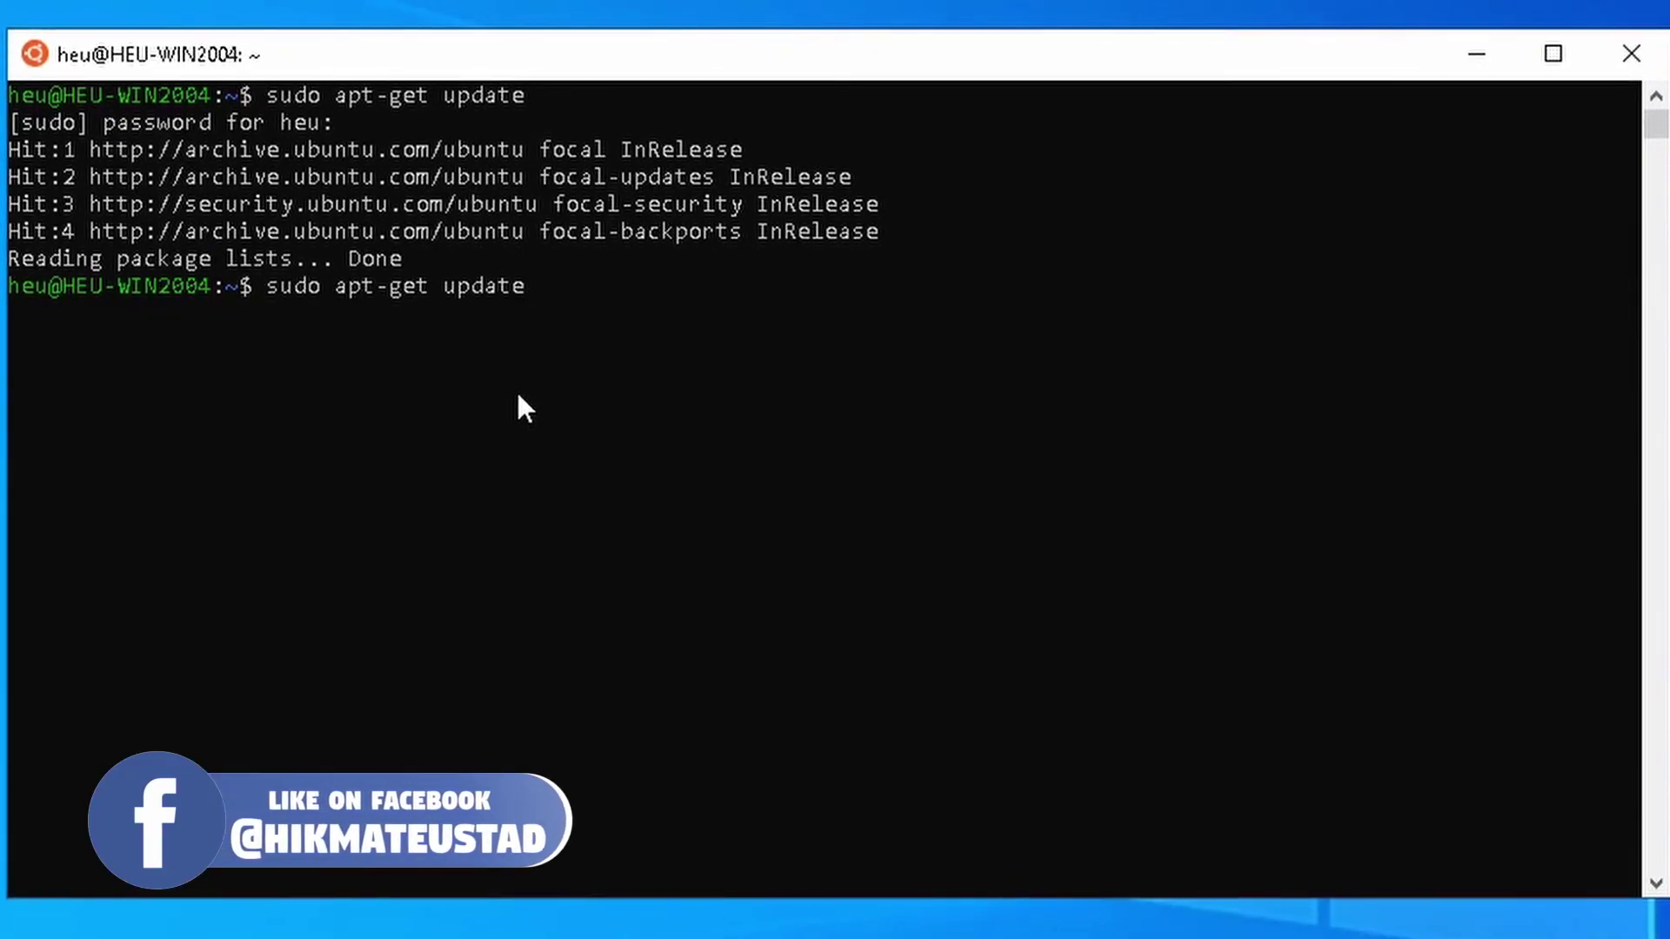
pyautogui.press('BackSpace')
pyautogui.press('BackSpace')
pyautogui.press('BackSpace')
pyautogui.press('BackSpace')
pyautogui.write('g')
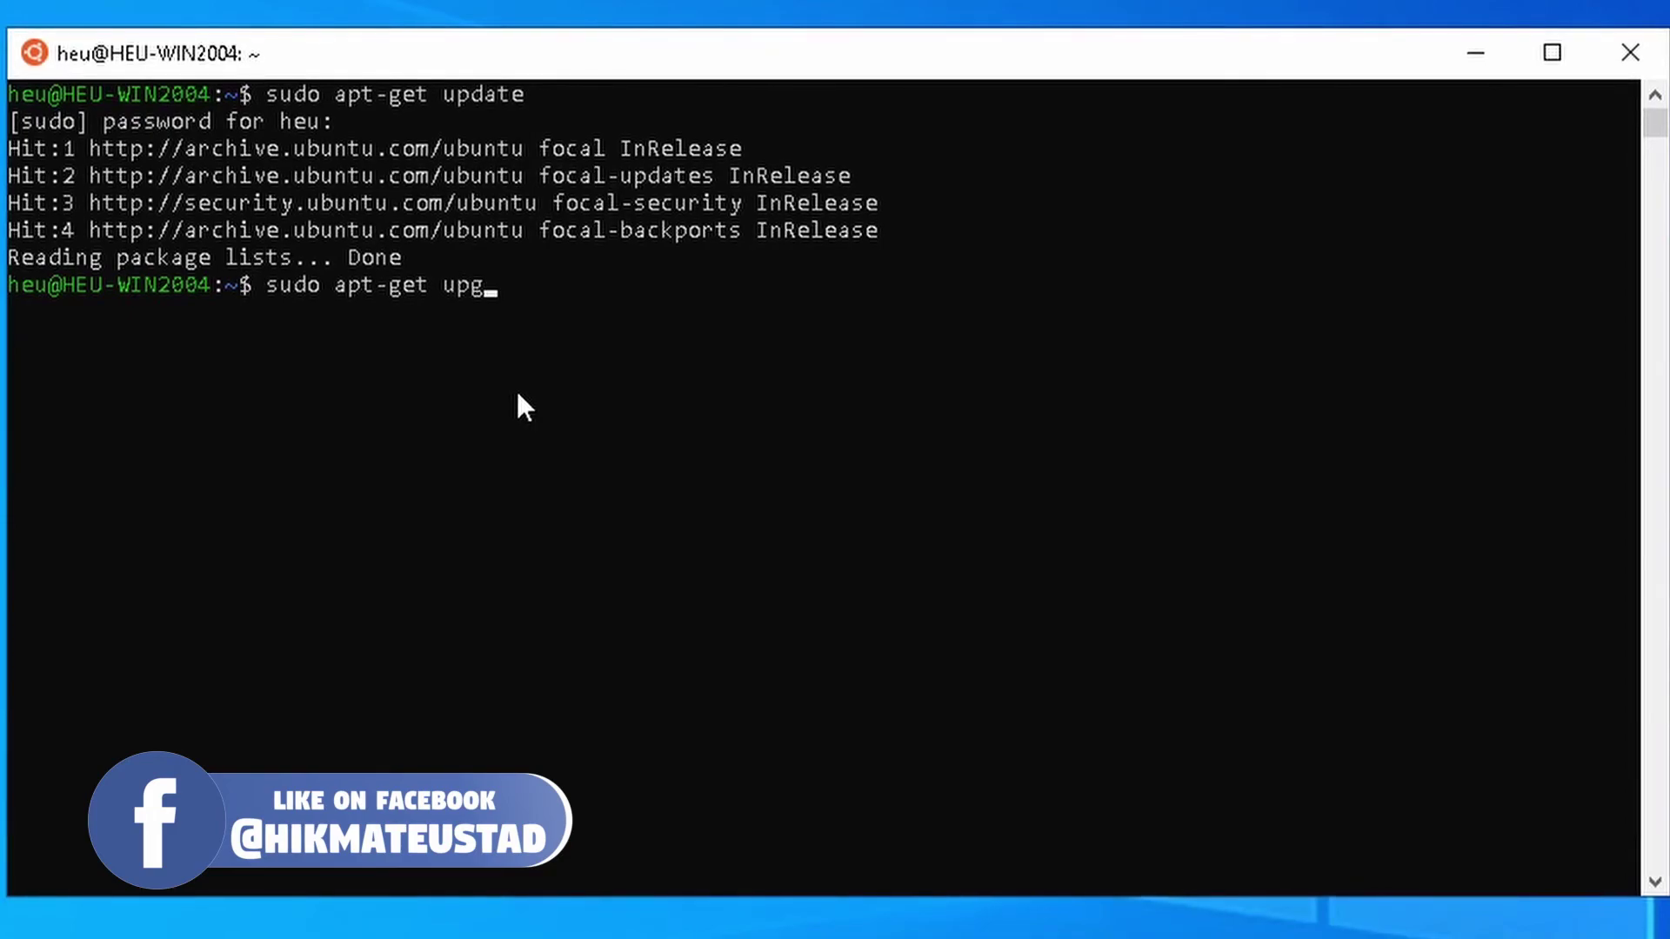
pyautogui.write('rade')
pyautogui.press('Return')
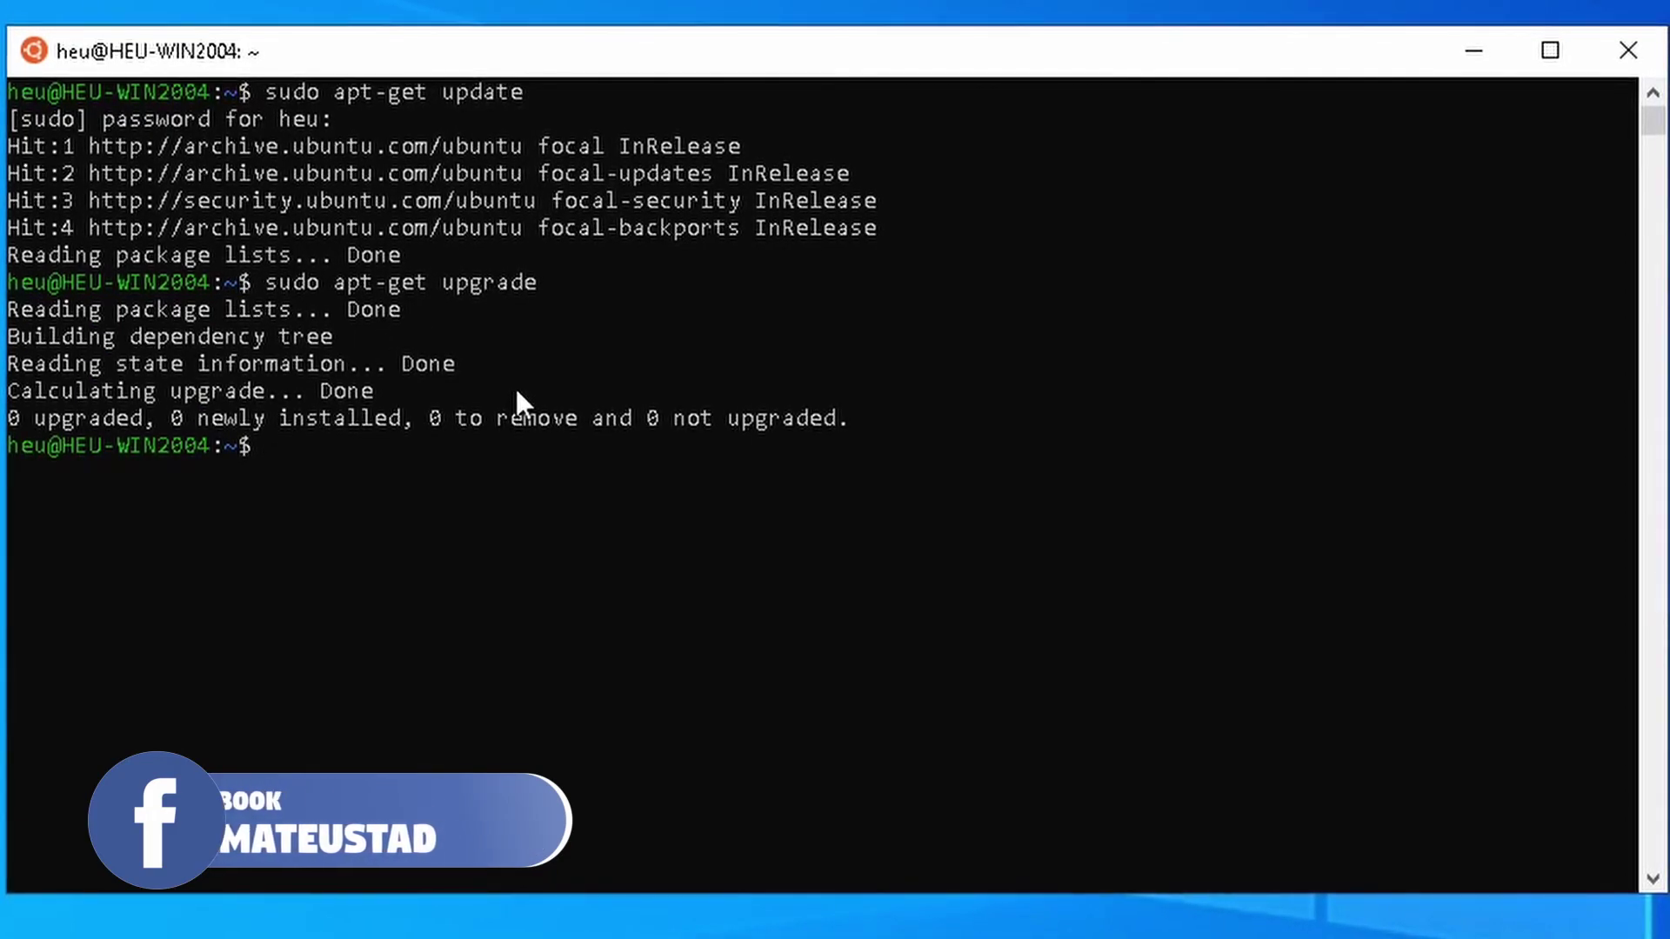
pyautogui.write('exit')
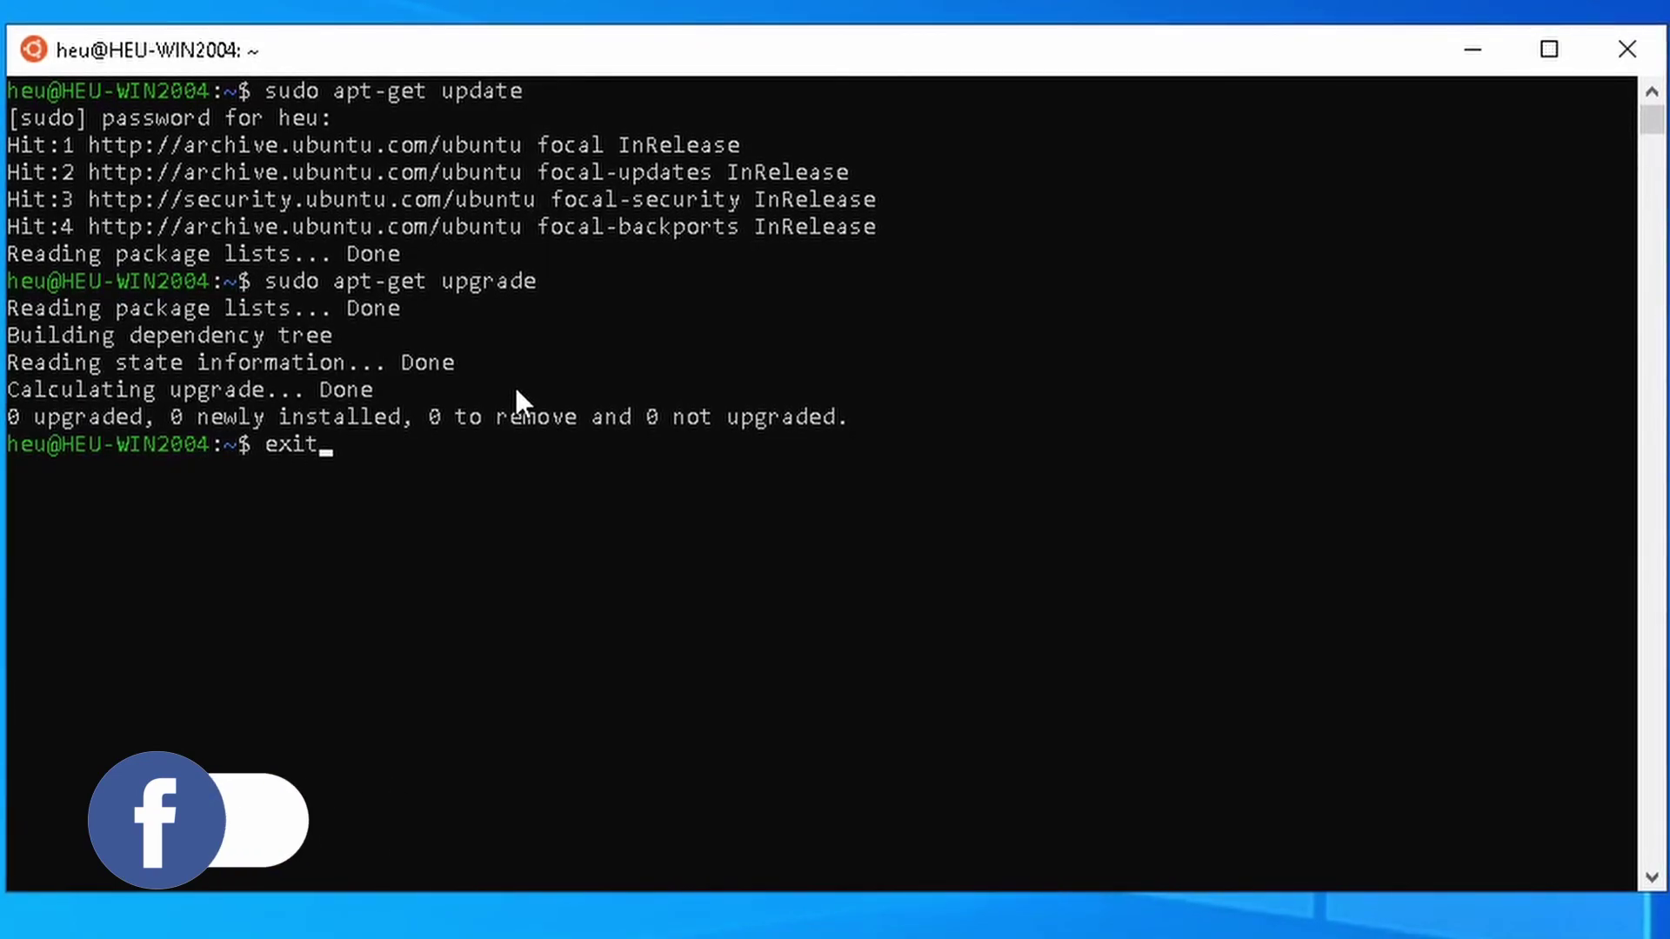
pyautogui.press('Return')
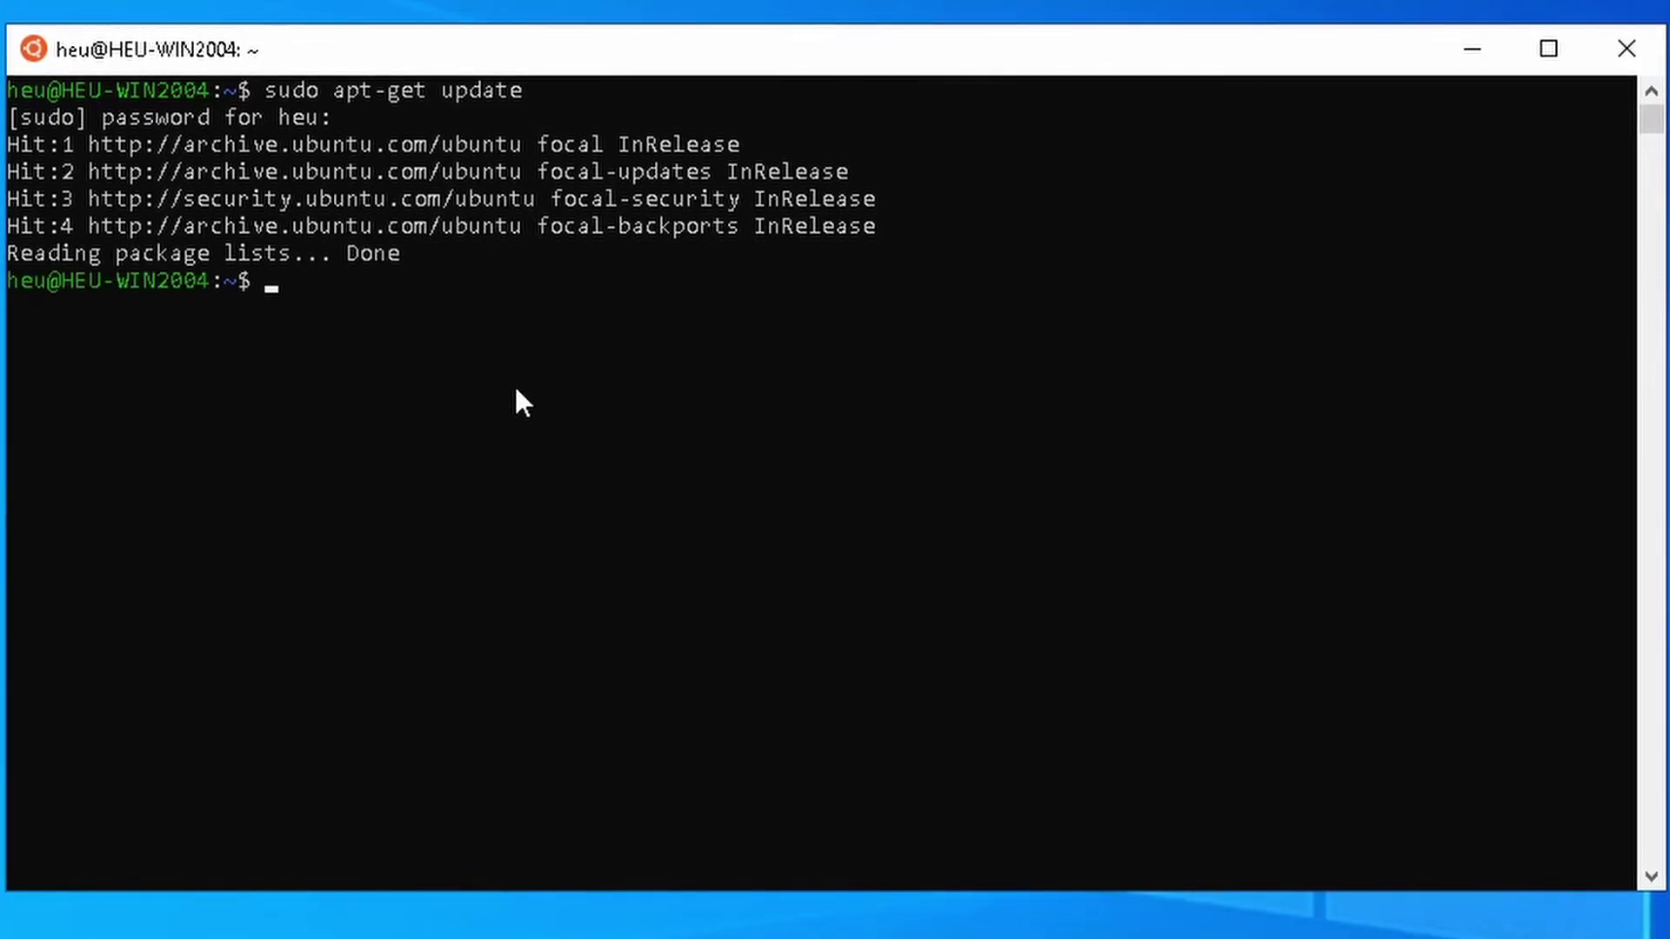
# - Run 'sudo apt-get upgrade' again in the reopened Ubuntu terminal
pyautogui.press('Up')
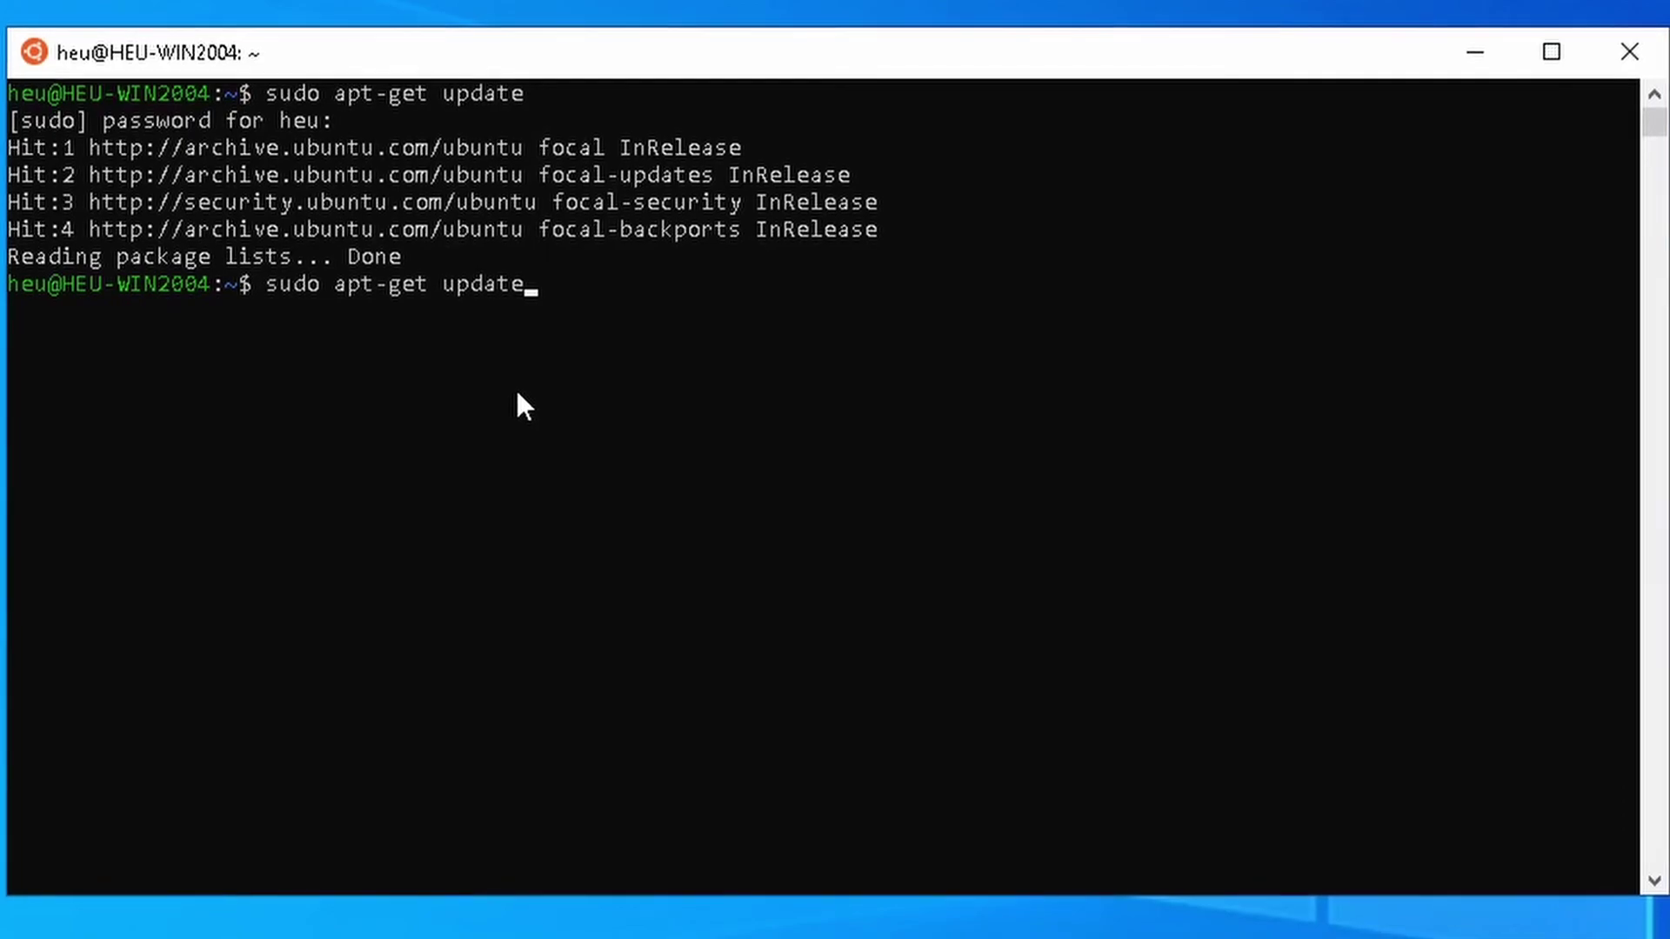
pyautogui.press('BackSpace')
pyautogui.press('BackSpace')
pyautogui.press('BackSpace')
pyautogui.press('BackSpace')
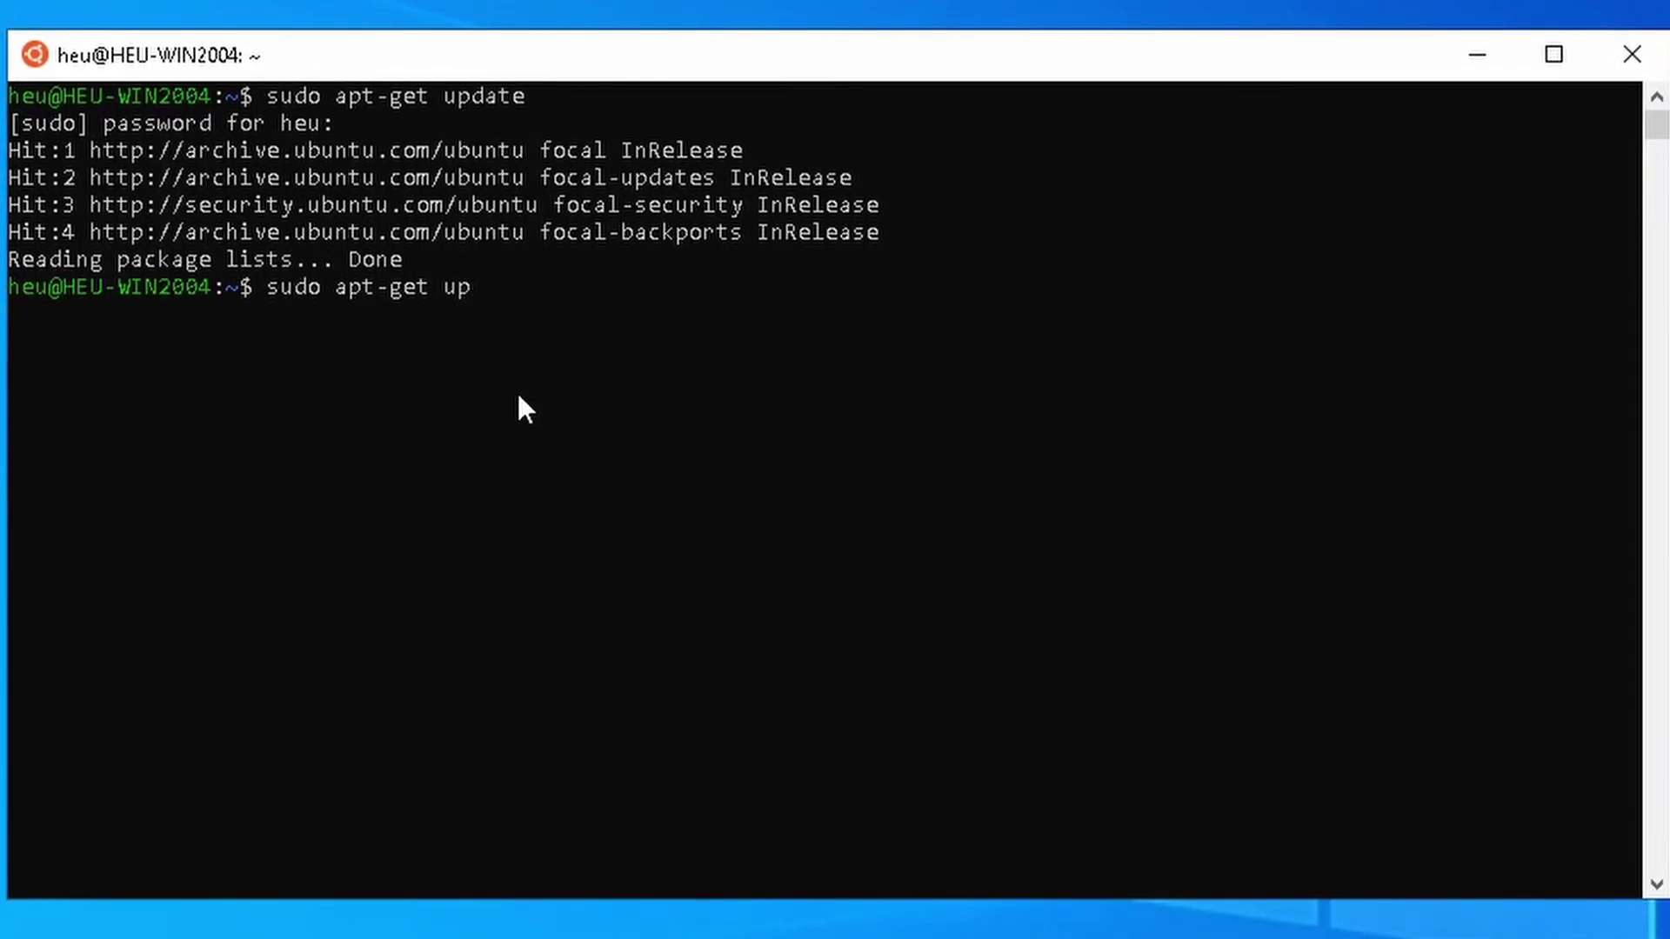
pyautogui.write('grade')
pyautogui.press('Return')
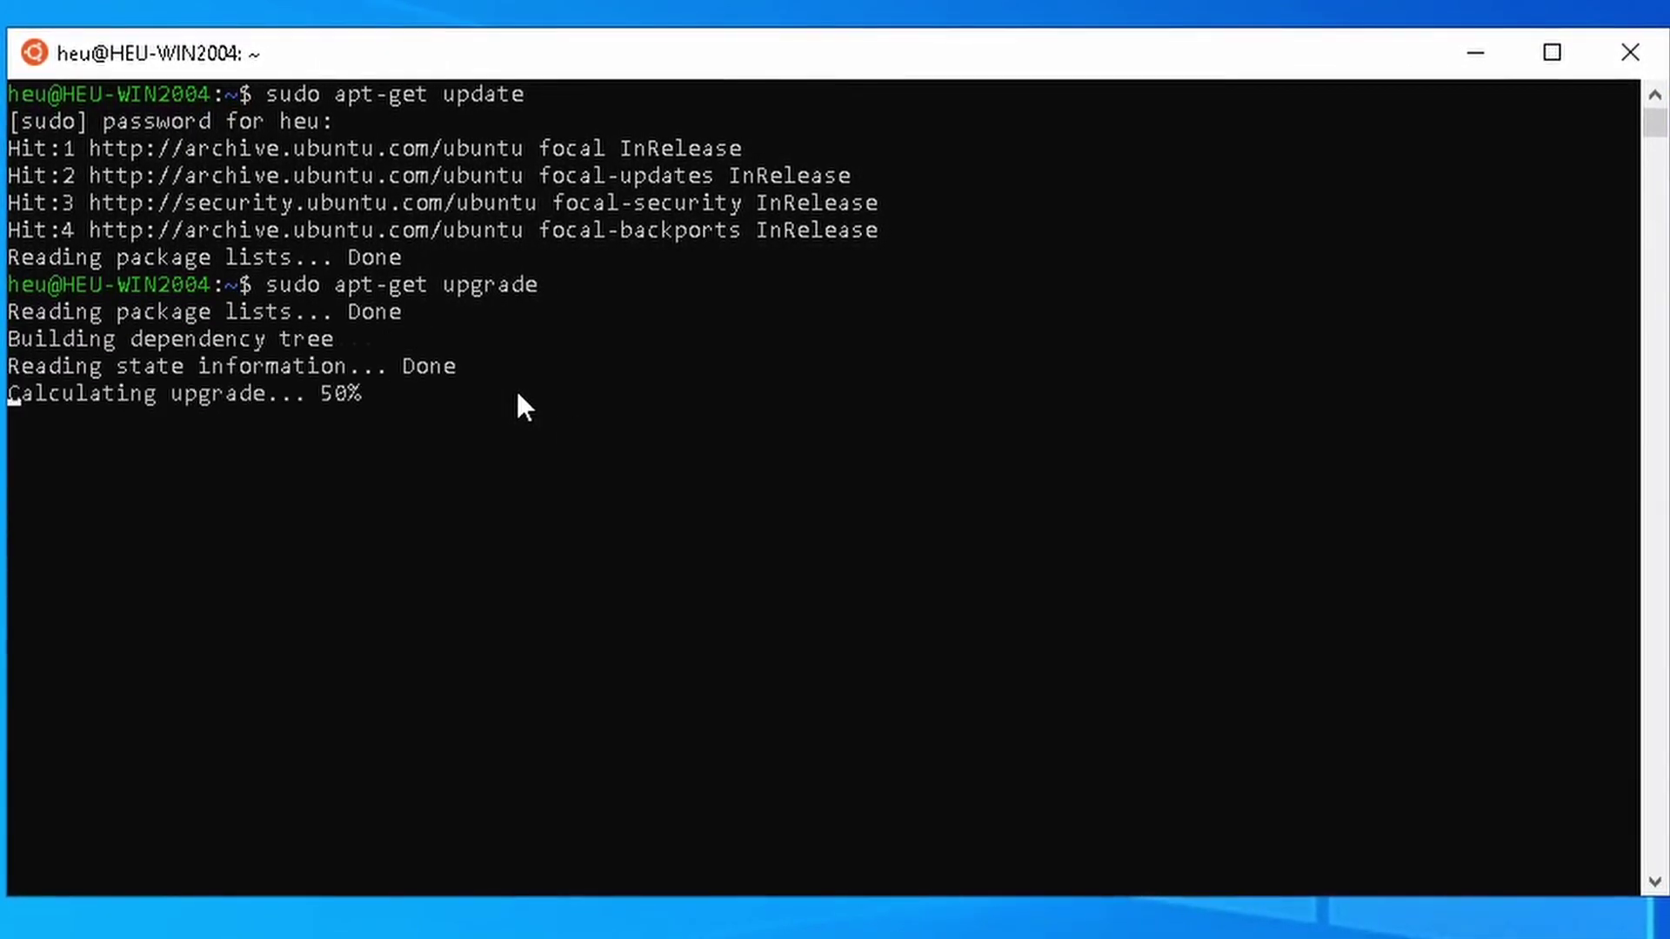